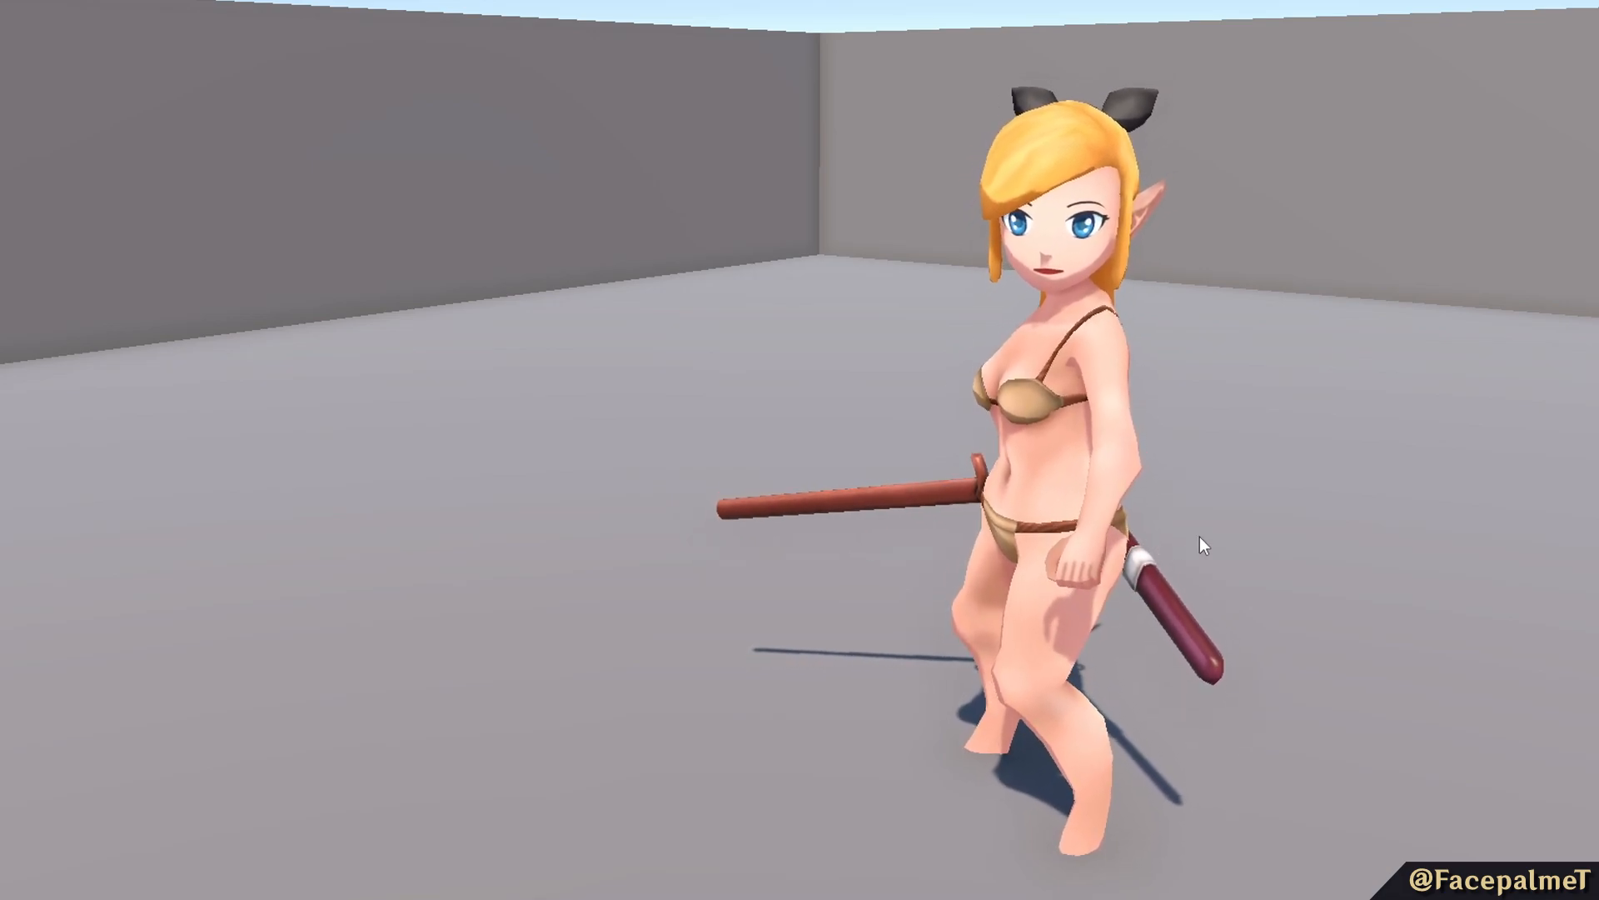
middle_click_drag(1289, 528, 1255, 502)
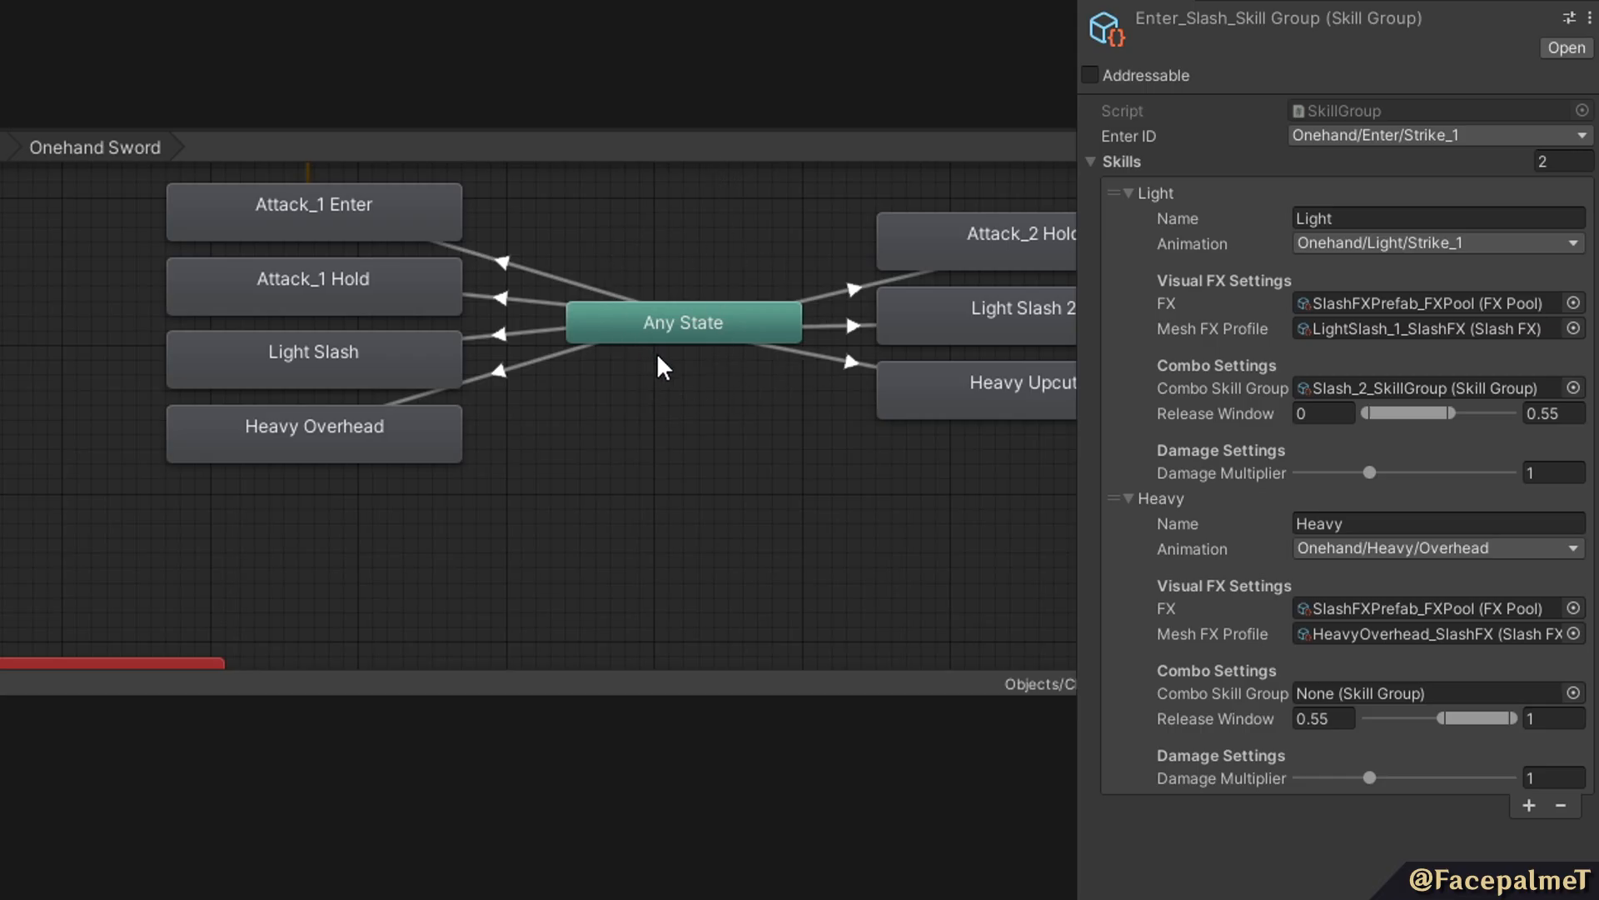
Inspect the Light Slash and Heavy Upcut states in the Onehand Sword state machine.
middle_click_drag(472, 301, 347, 355)
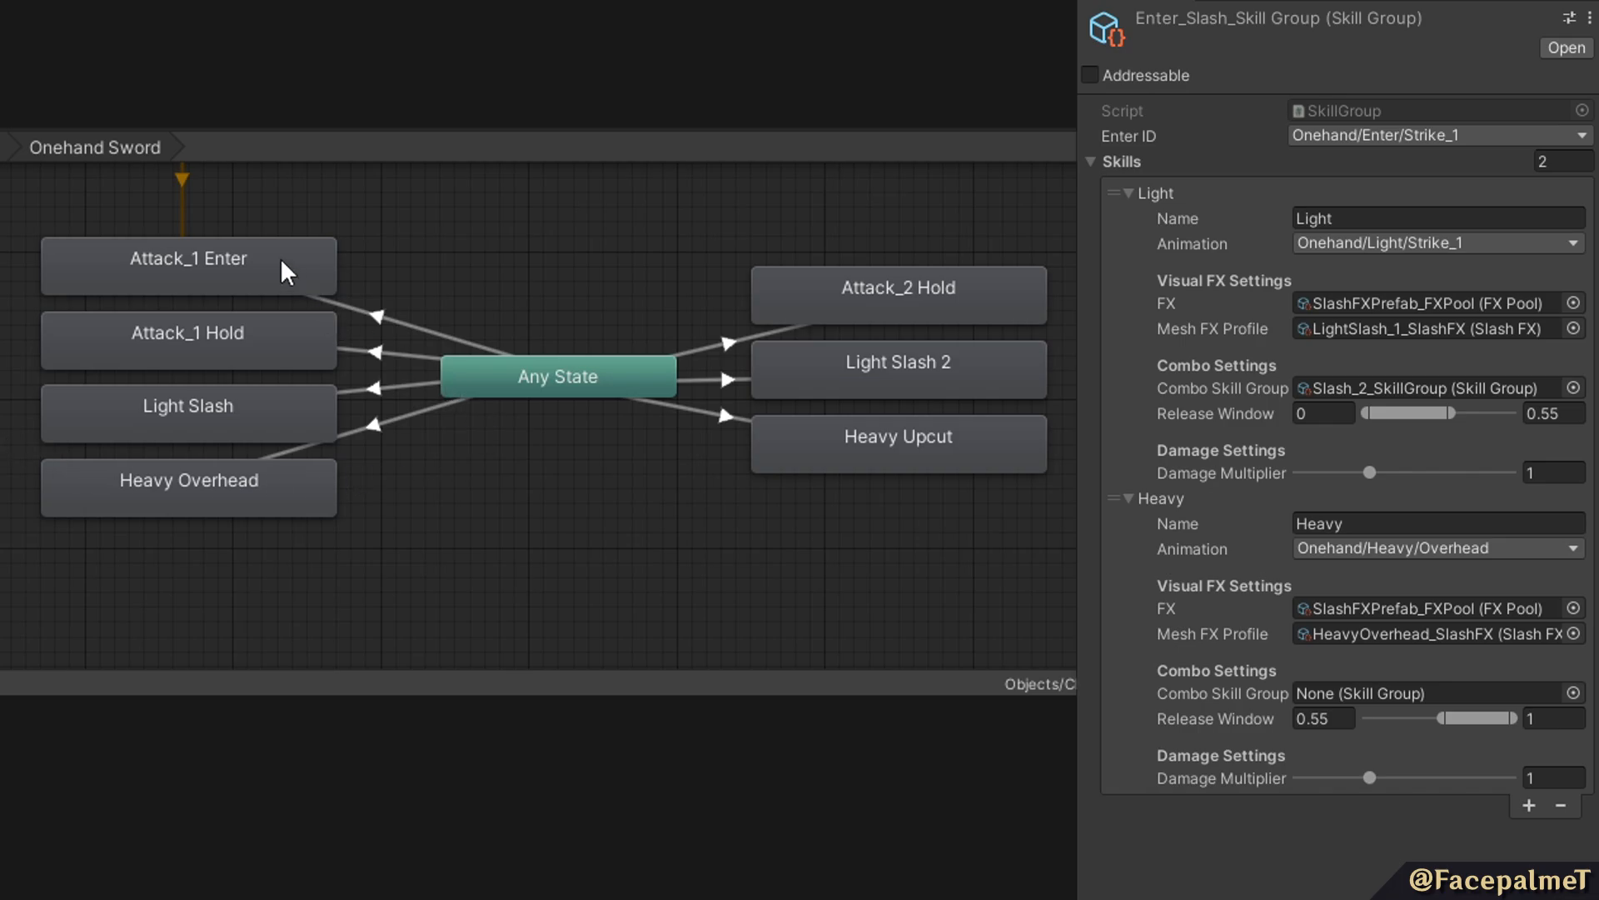
left_click(248, 426)
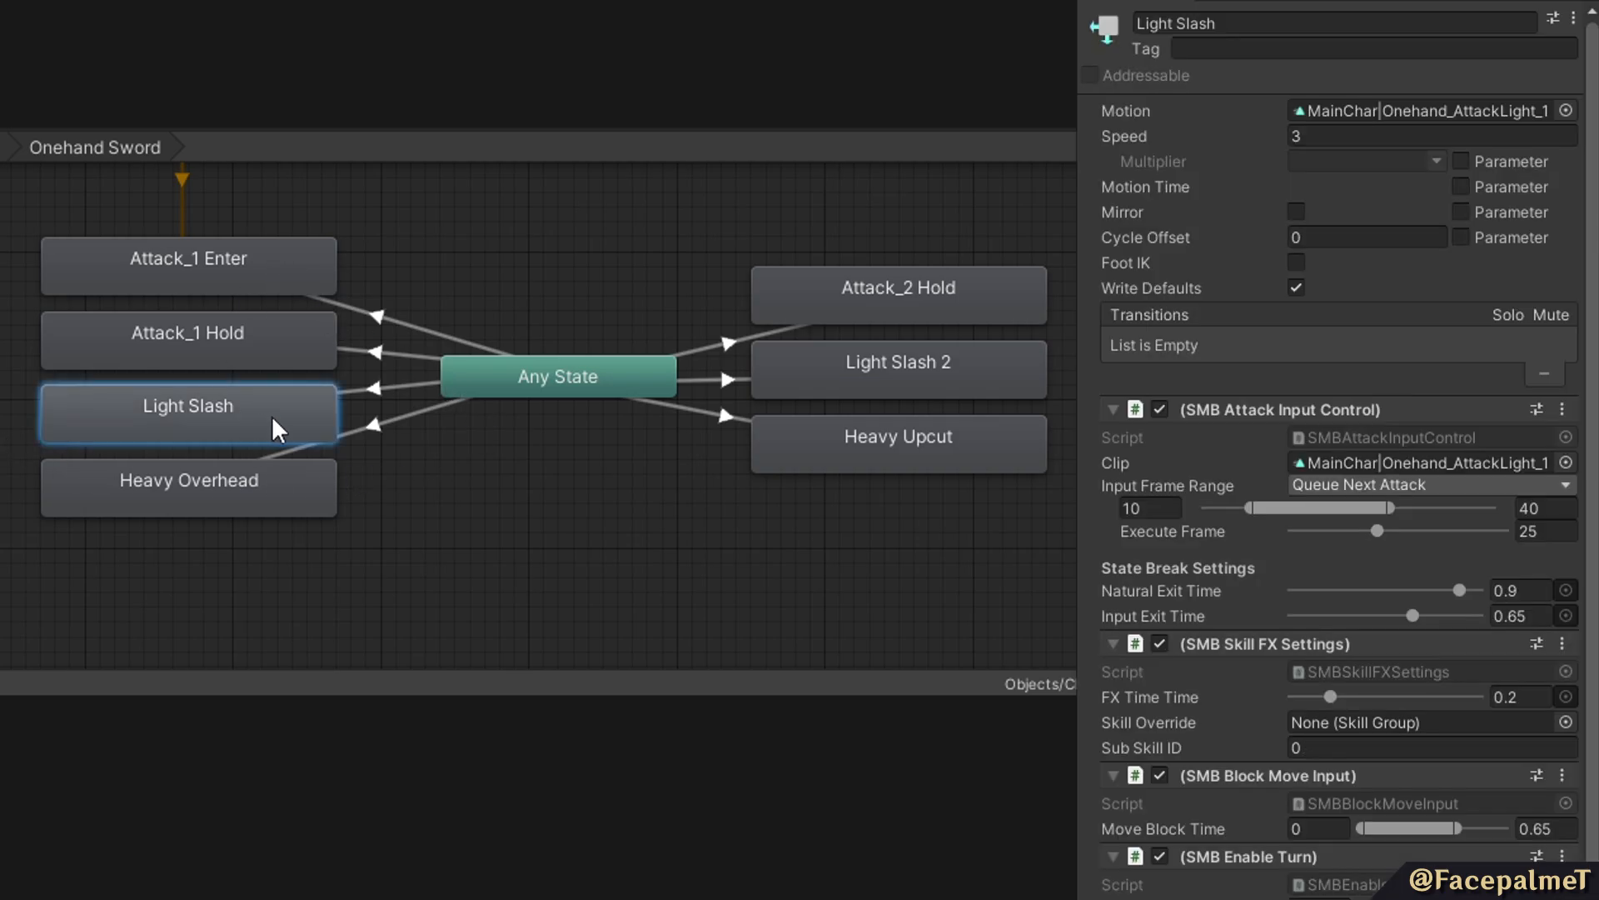
left_click(937, 460)
left_click(197, 407)
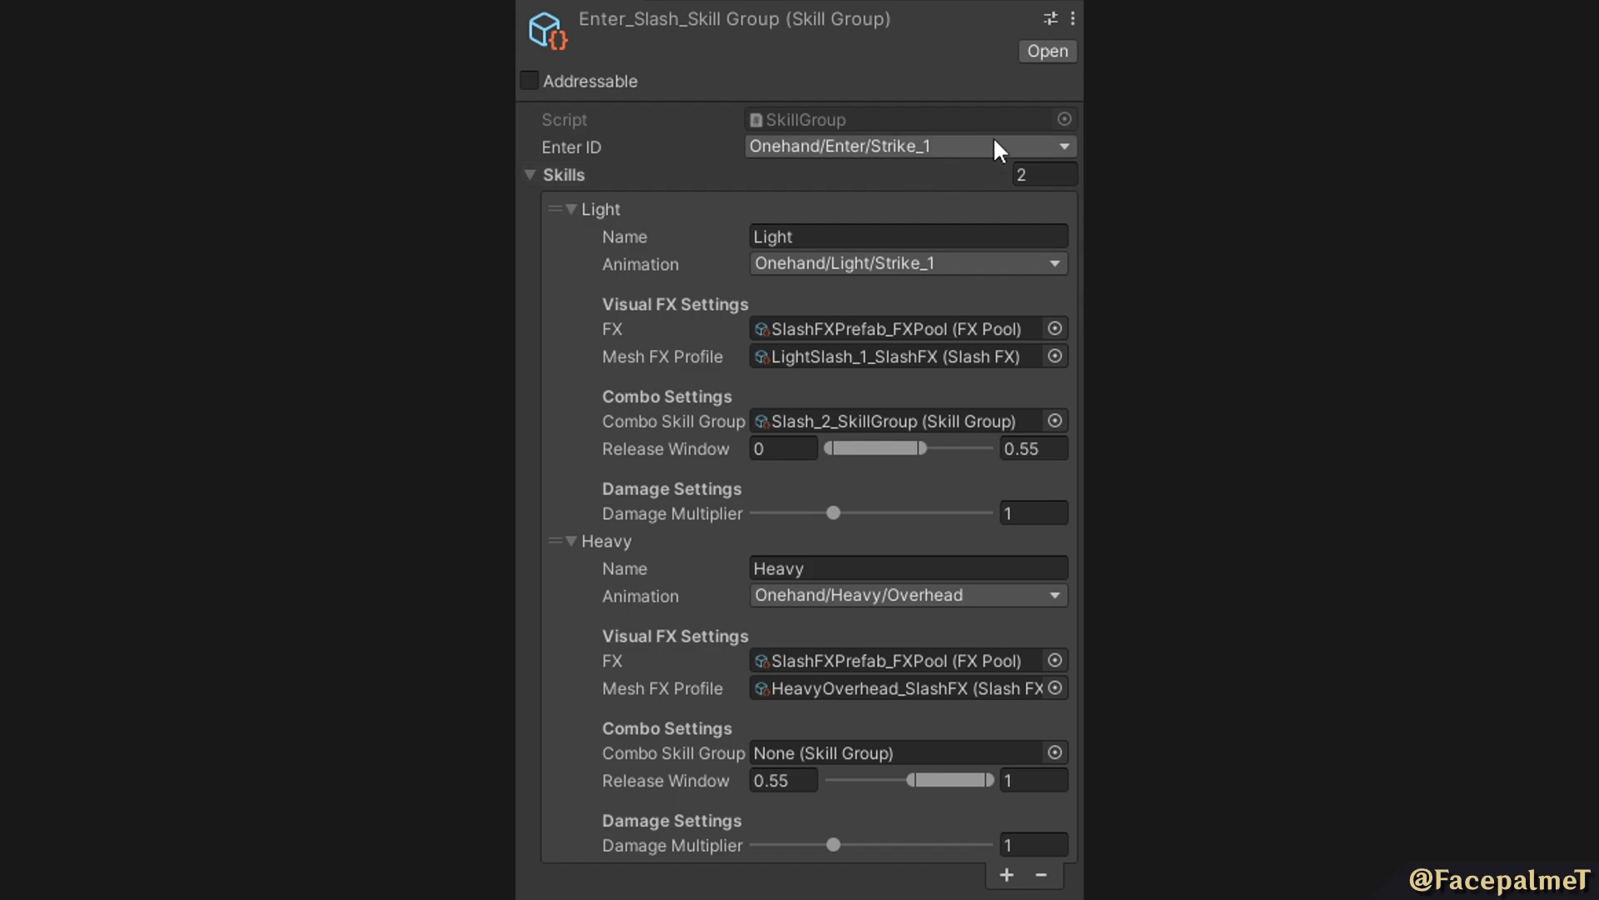
Browse the Onehand animation options available for the Enter_Slash skill group's Enter ID.
left_click(1023, 152)
mouse_move(917, 175)
mouse_move(691, 200)
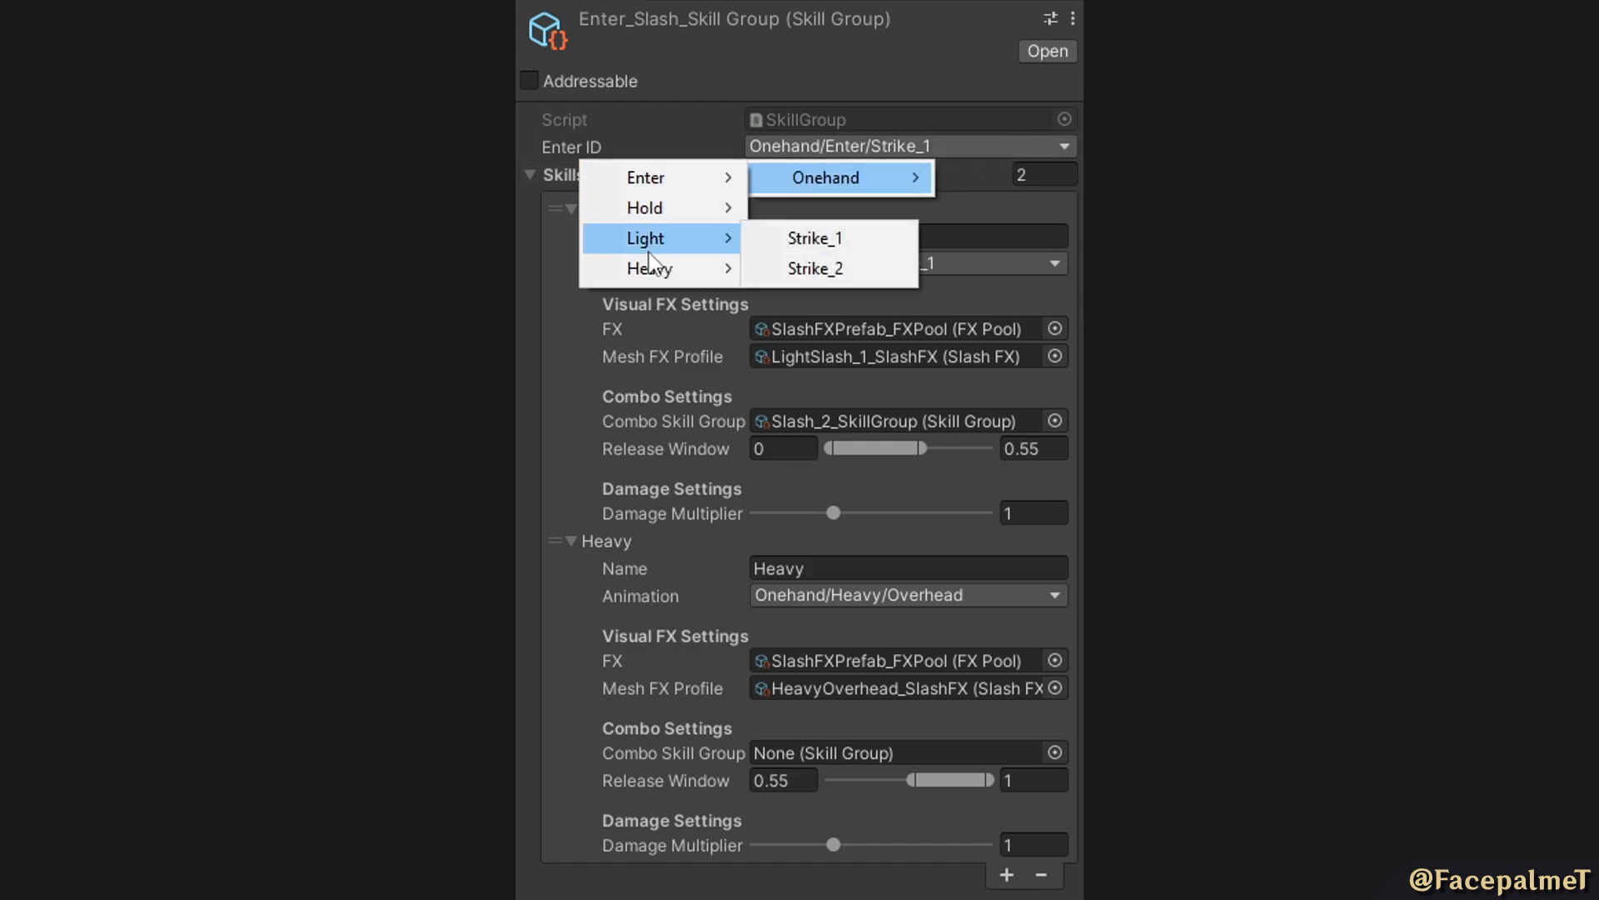
mouse_move(644, 273)
left_click(813, 138)
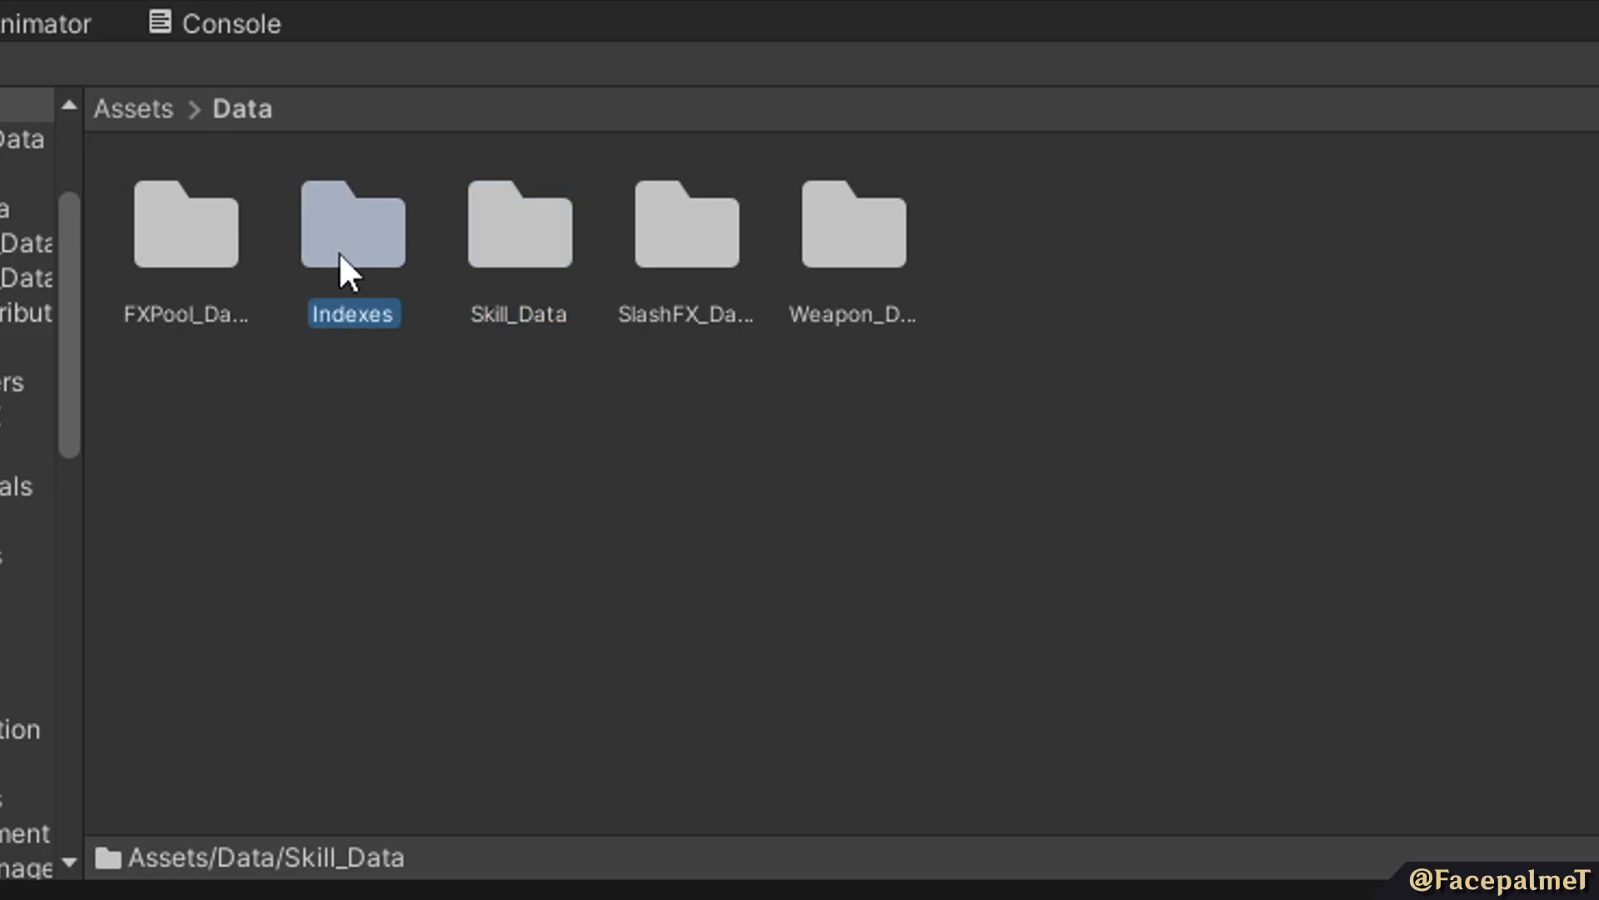
Add an entry named Twohand/Light/Strike_1 with ID 210 to the Weapon Animations index.
double_click(339, 250)
left_click(229, 242)
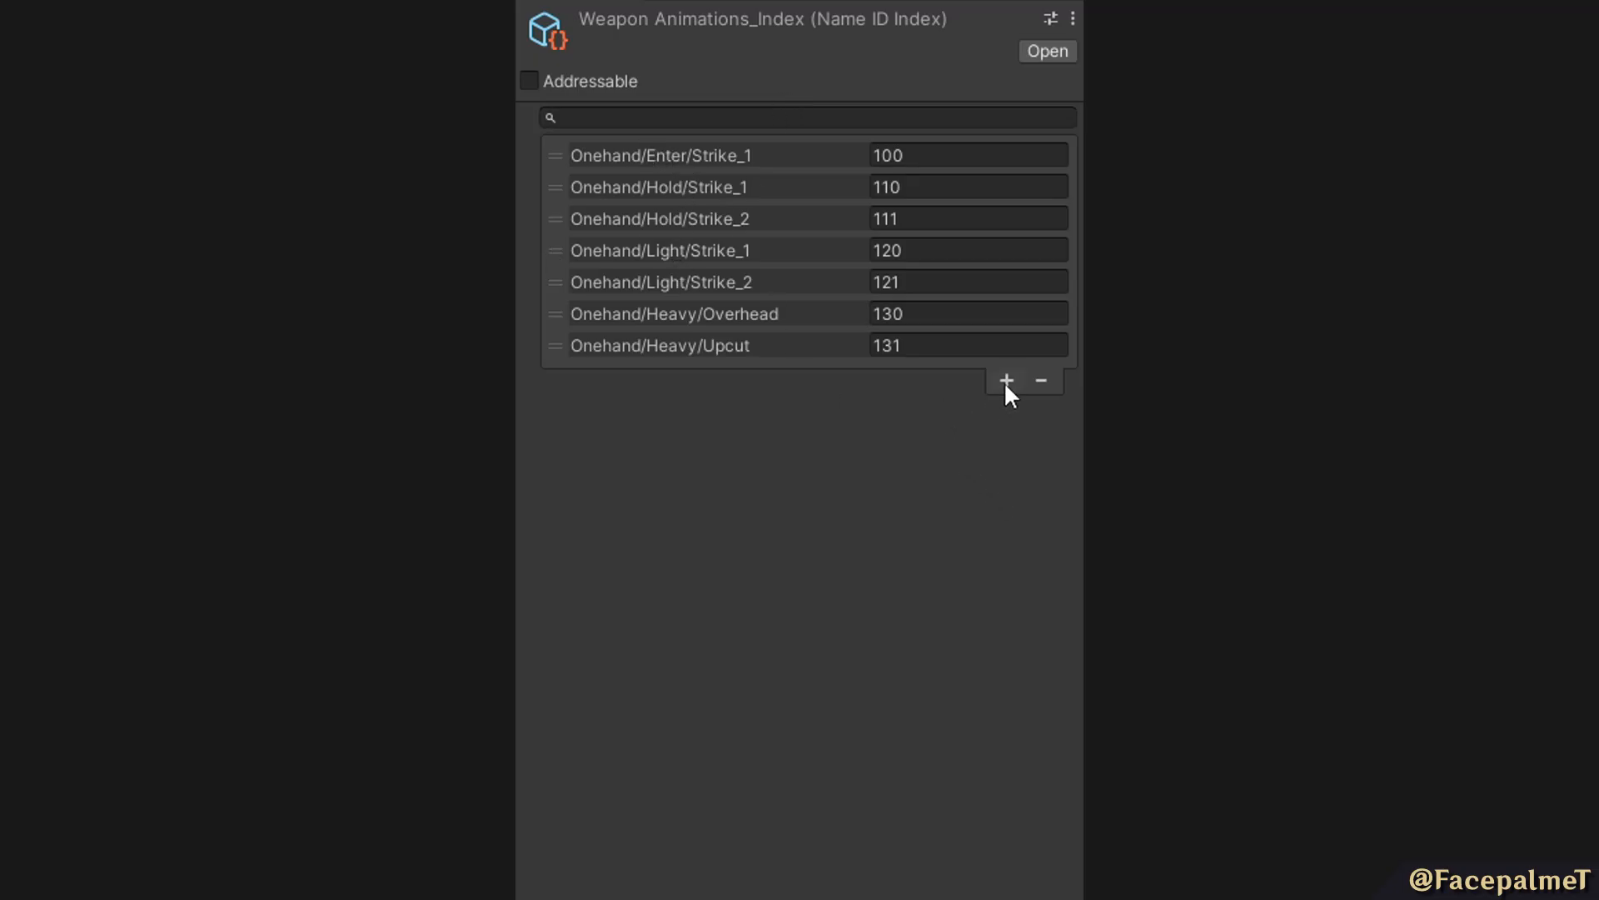
left_click(1006, 381)
left_click(791, 376)
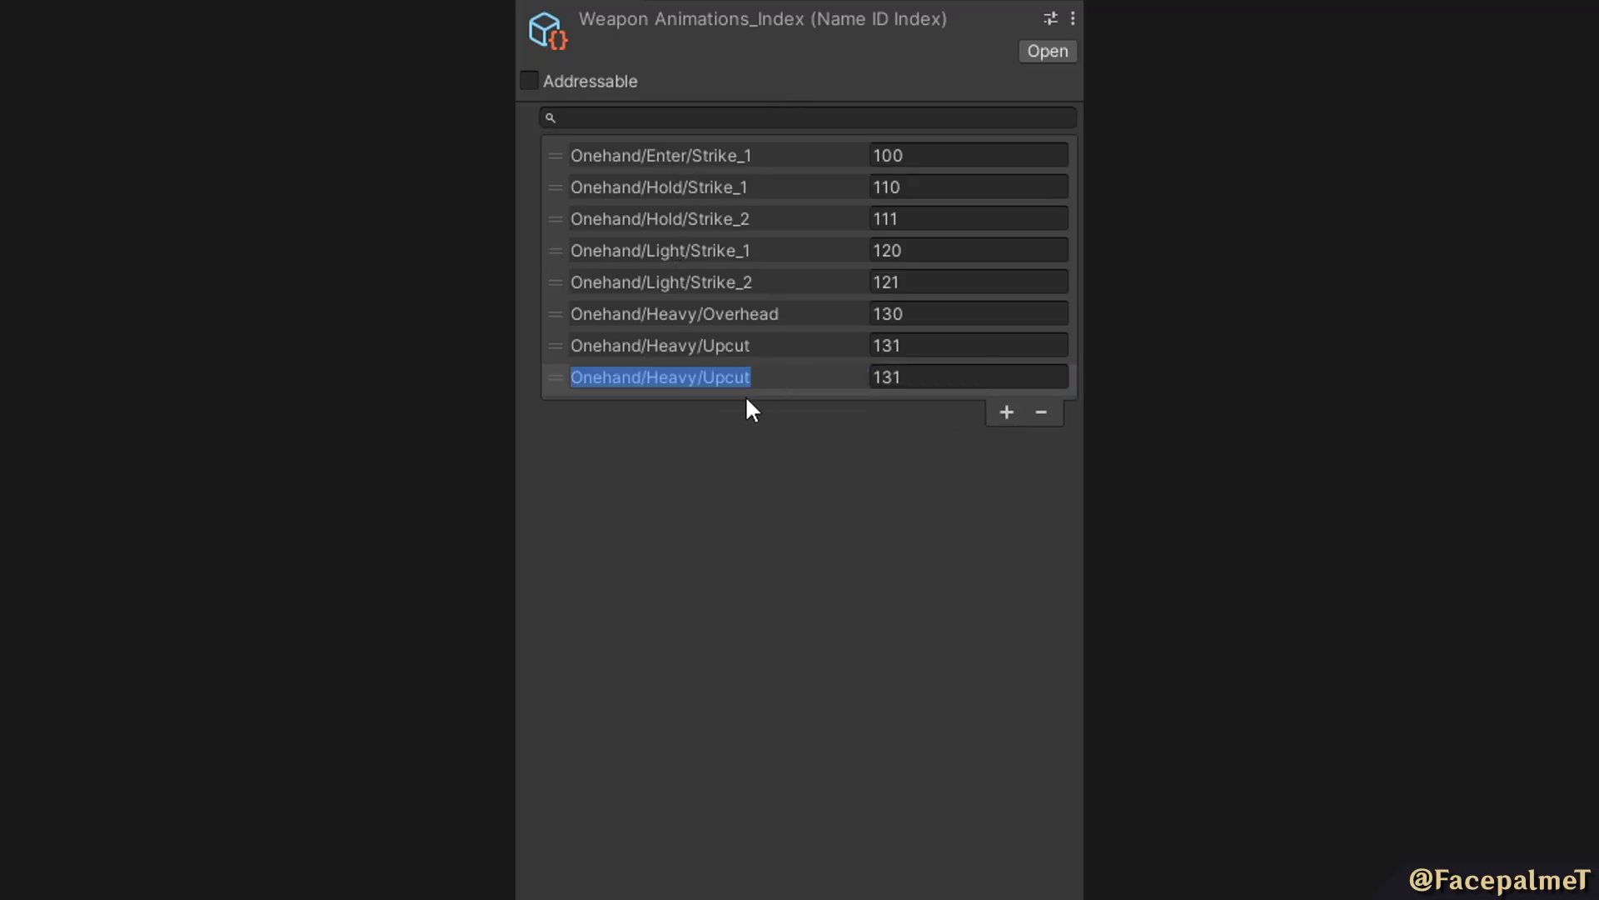
type("Two")
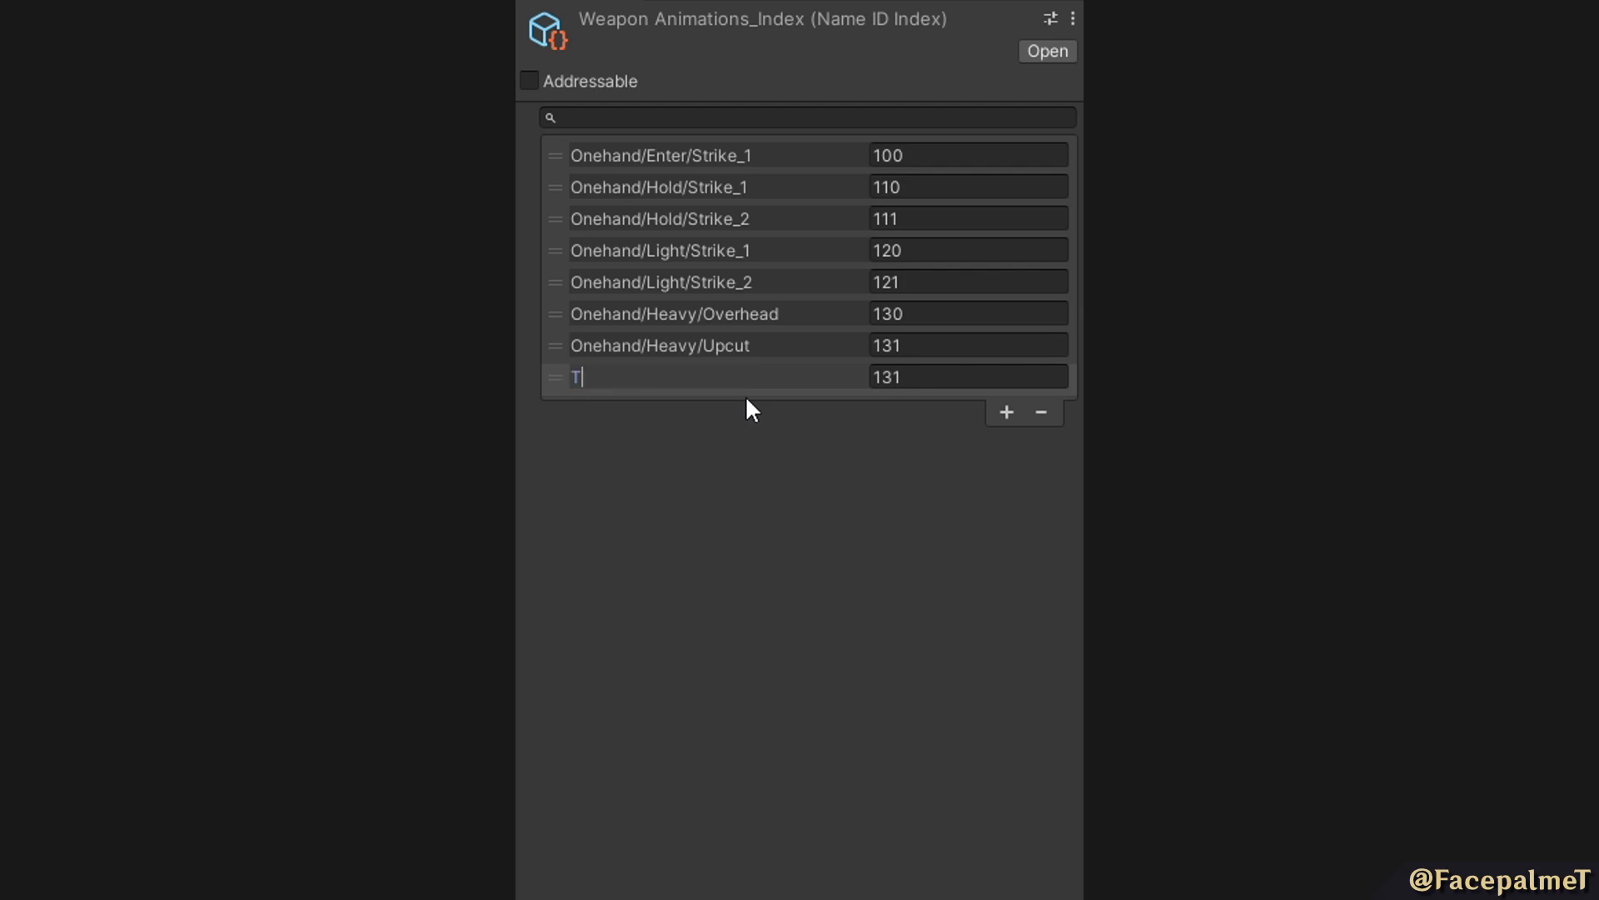
type("hand/Light/Strike_1")
left_click(926, 371)
type("210")
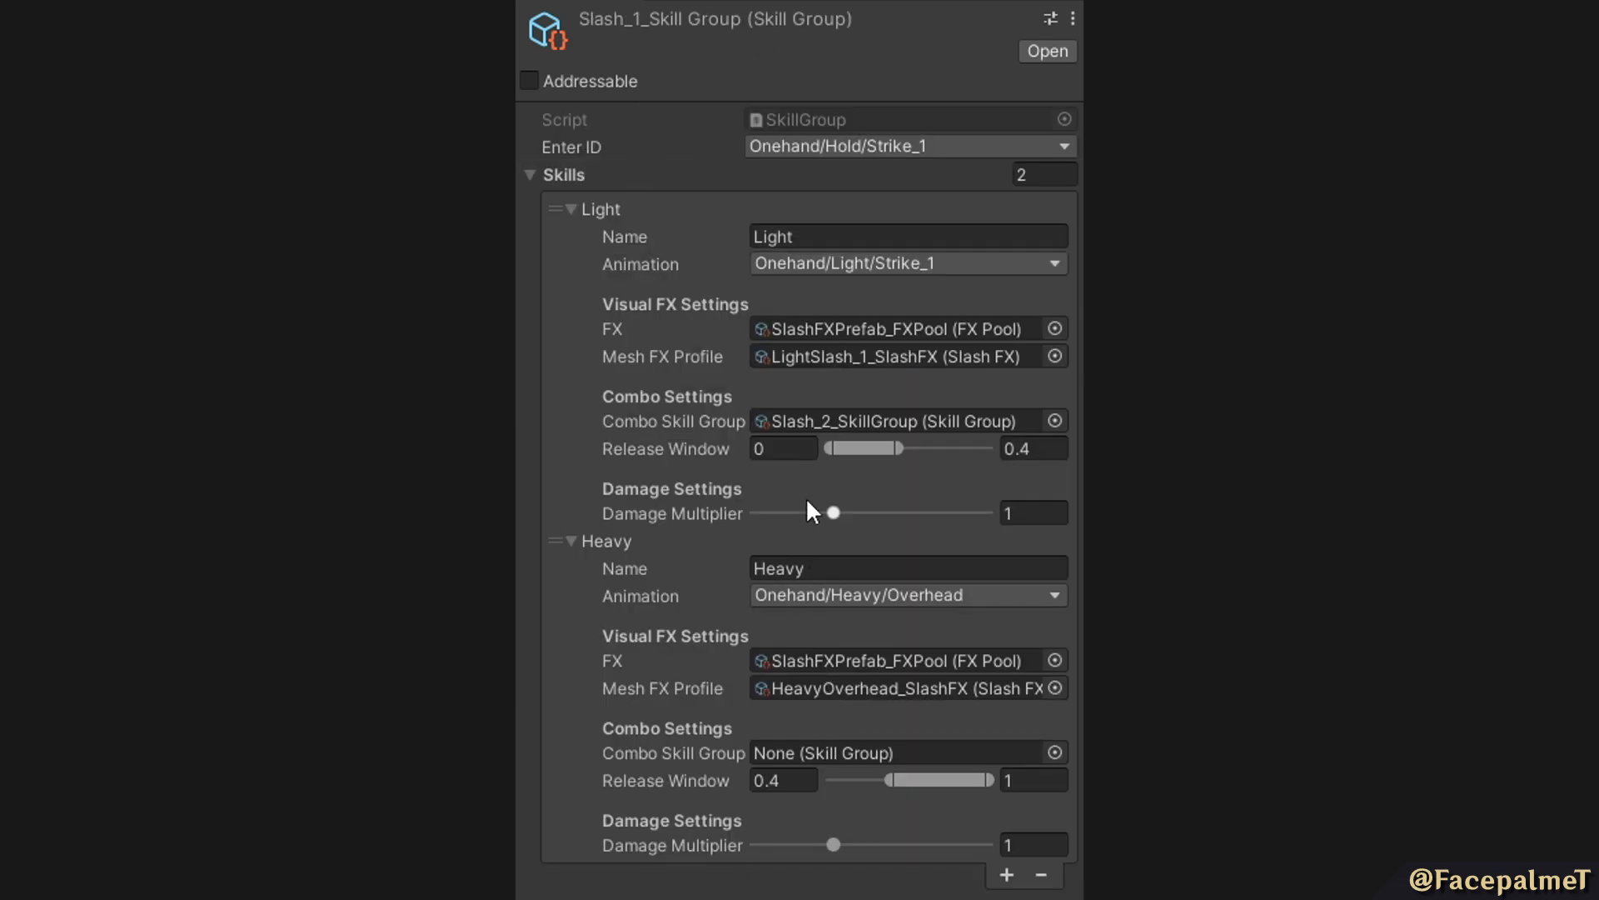
Check the Onehand and Twohand options offered for the Slash_1 skill group's Enter ID.
left_click(808, 150)
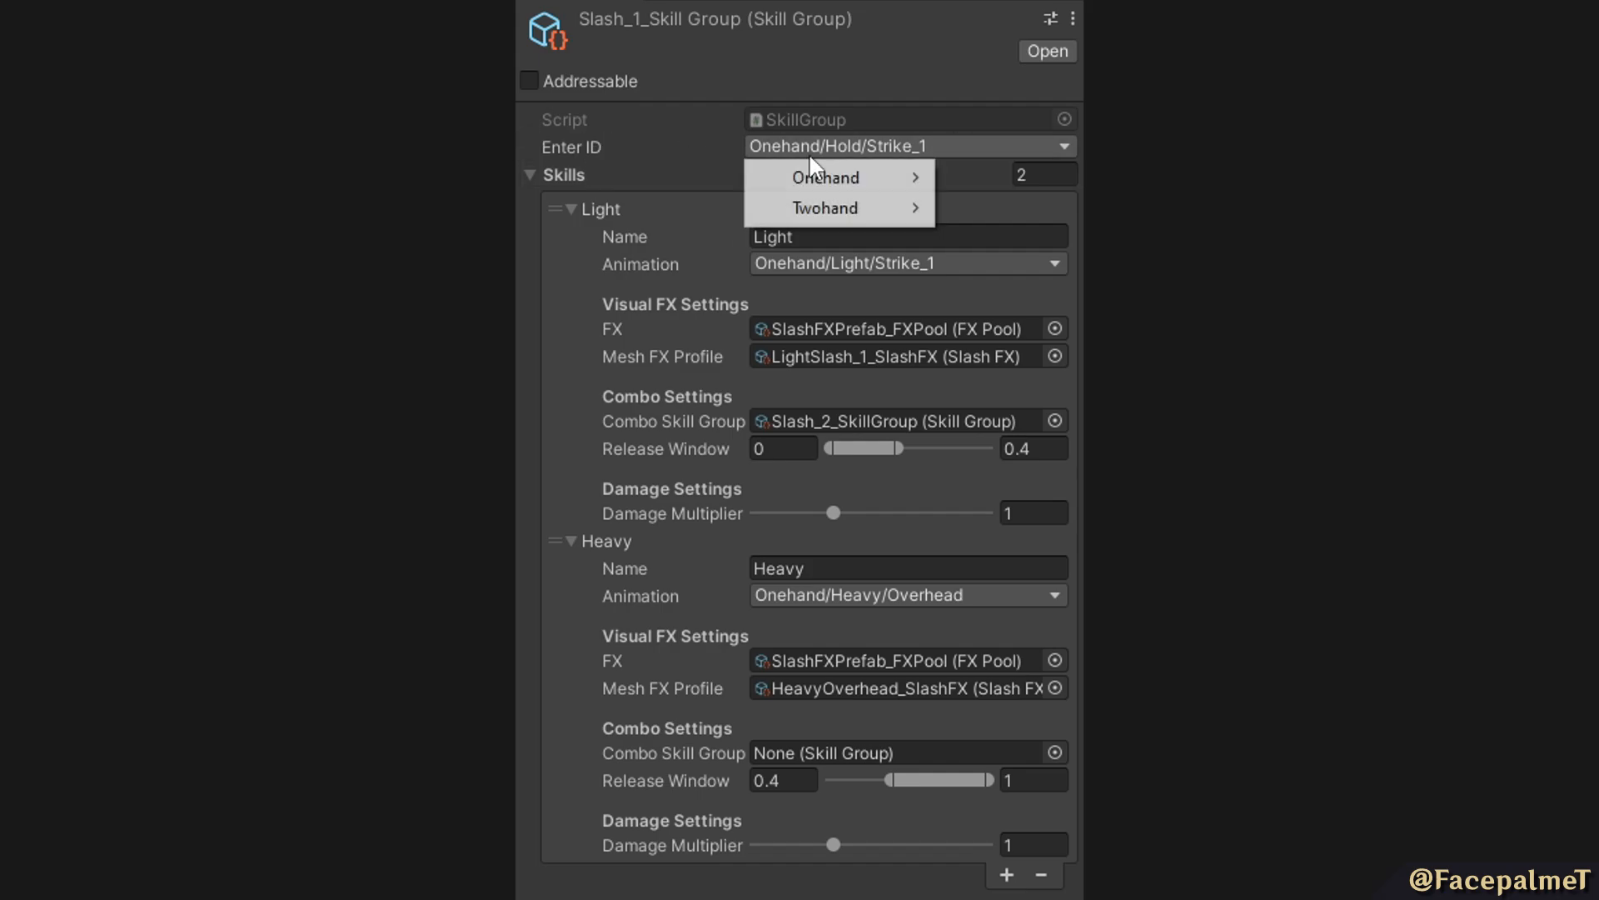
mouse_move(809, 212)
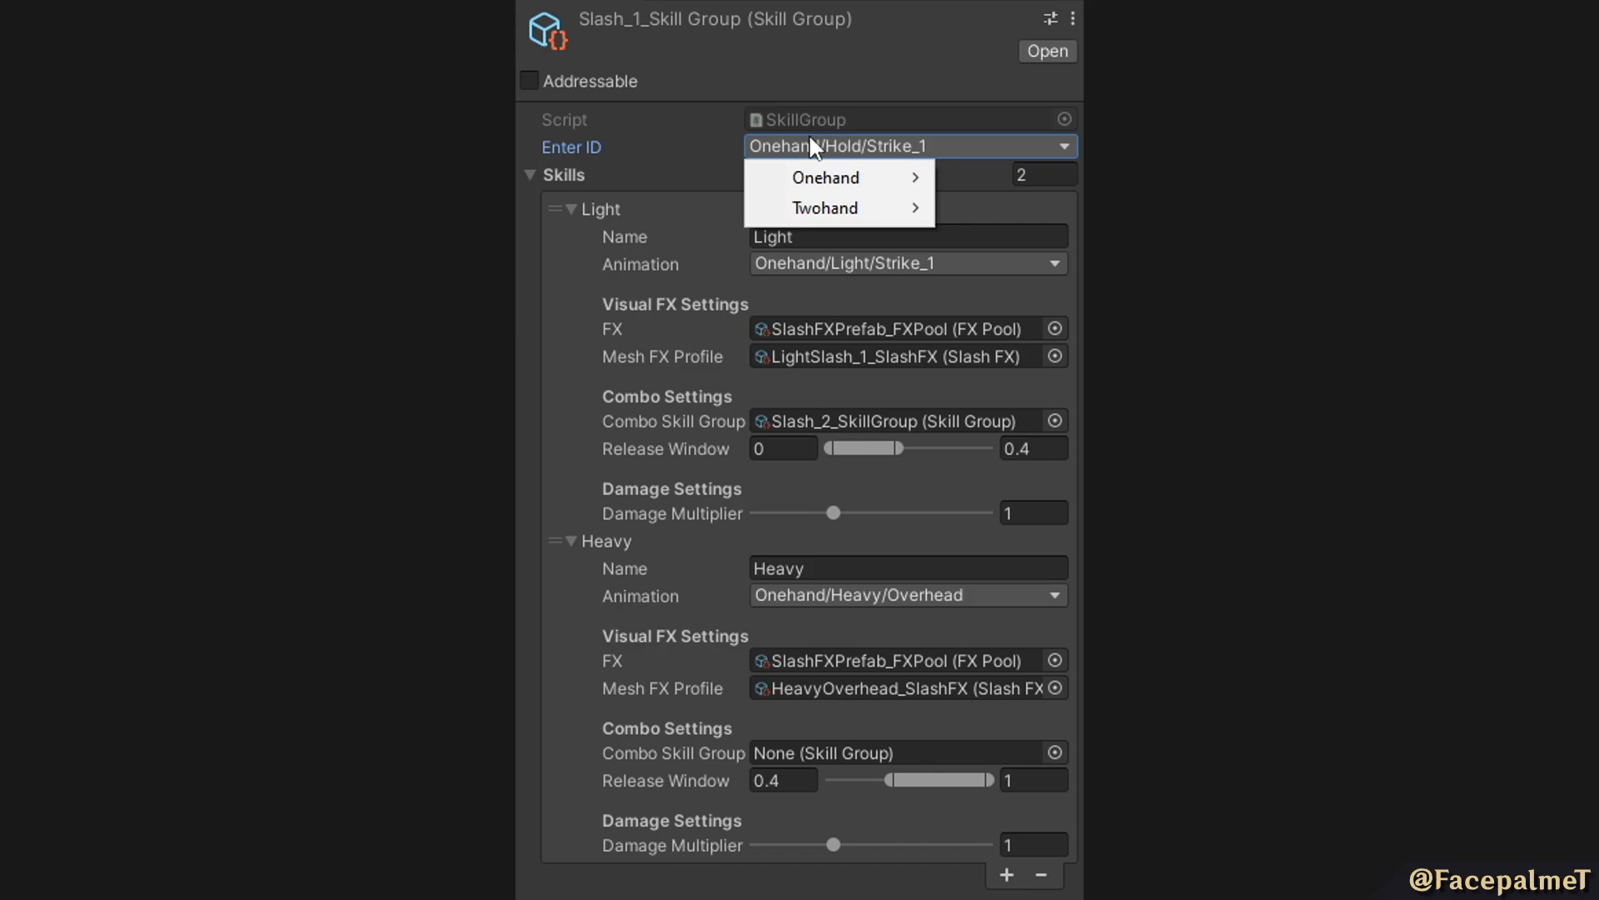
mouse_move(825, 178)
mouse_move(673, 176)
left_click(658, 152)
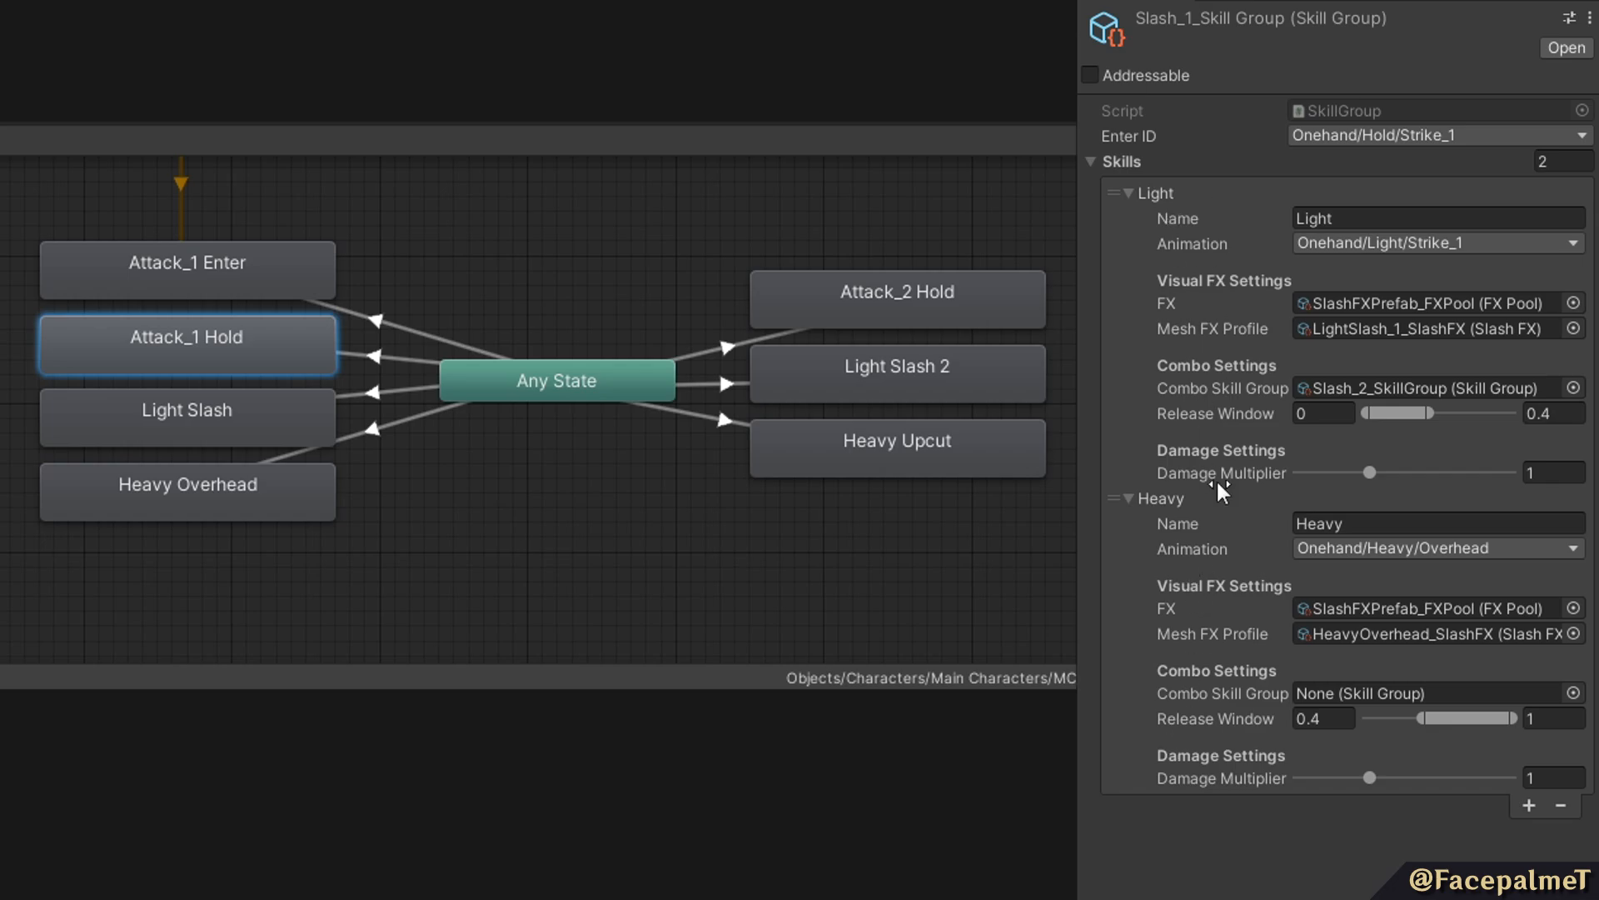
Examine the Light and Heavy skills' release windows and the Light skill's animation options in the Slash_1 skill group.
left_click(1179, 419)
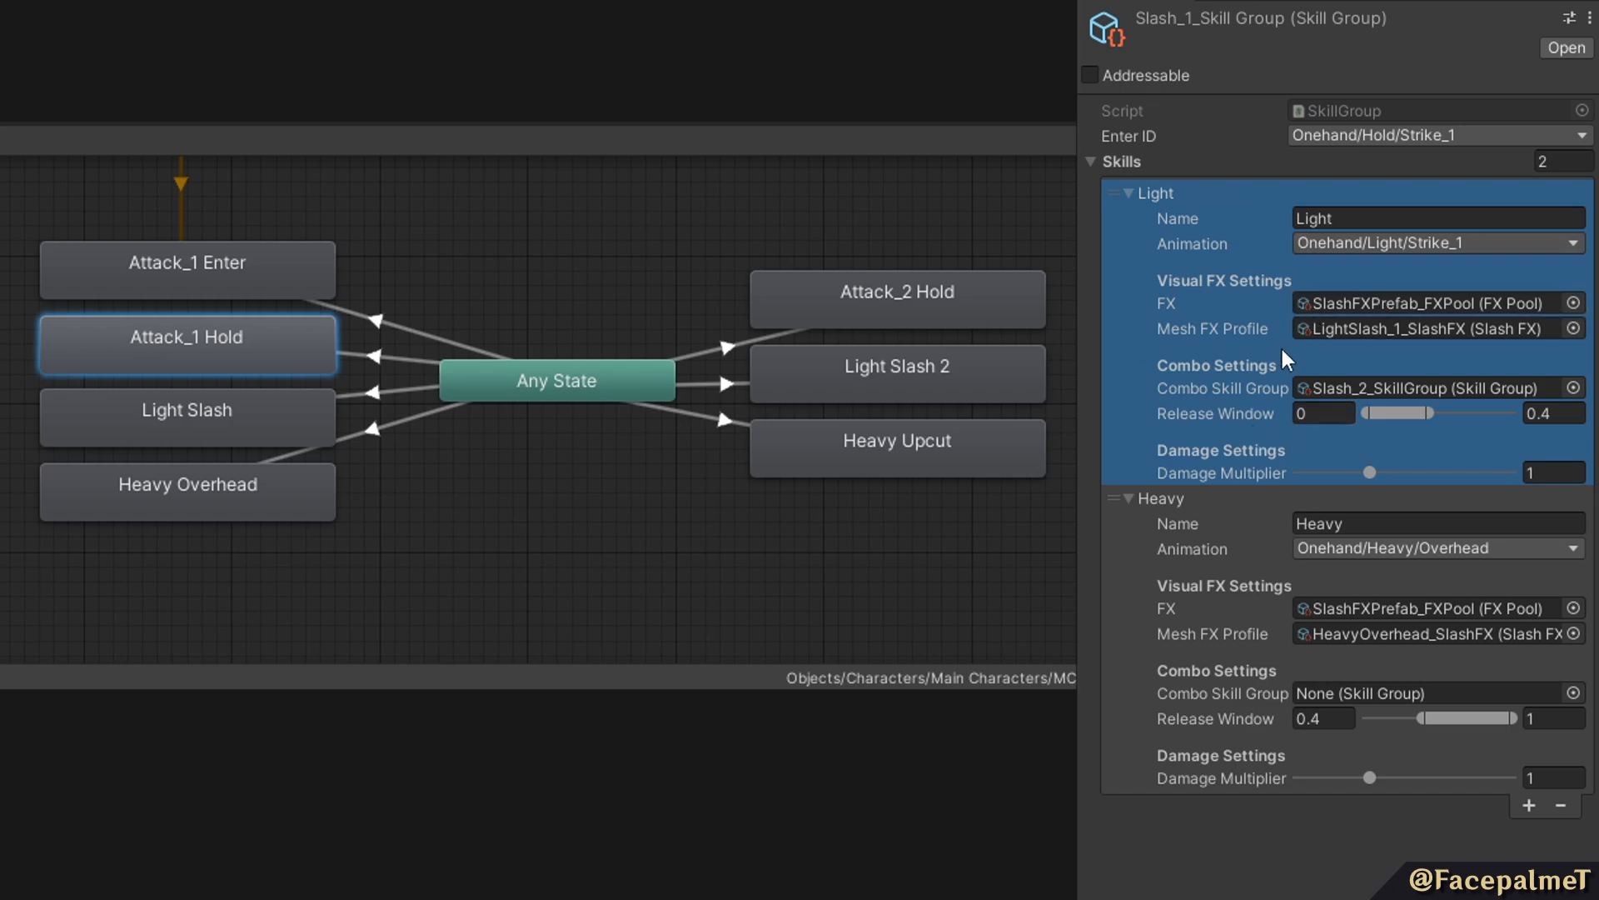
left_click(1216, 718)
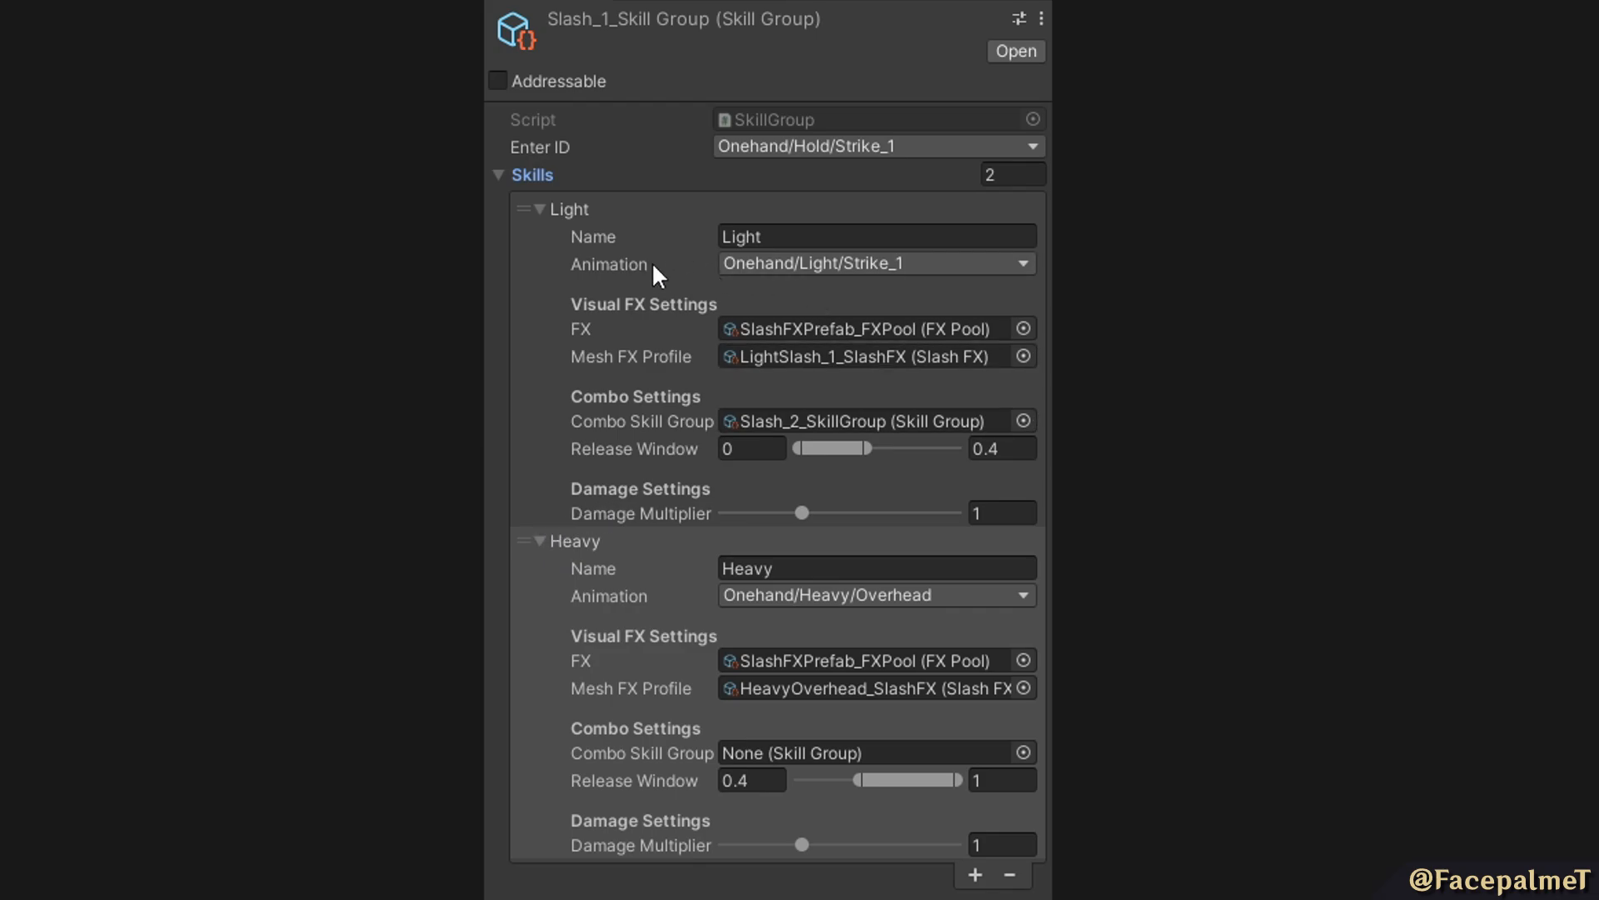
left_click(867, 260)
mouse_move(786, 296)
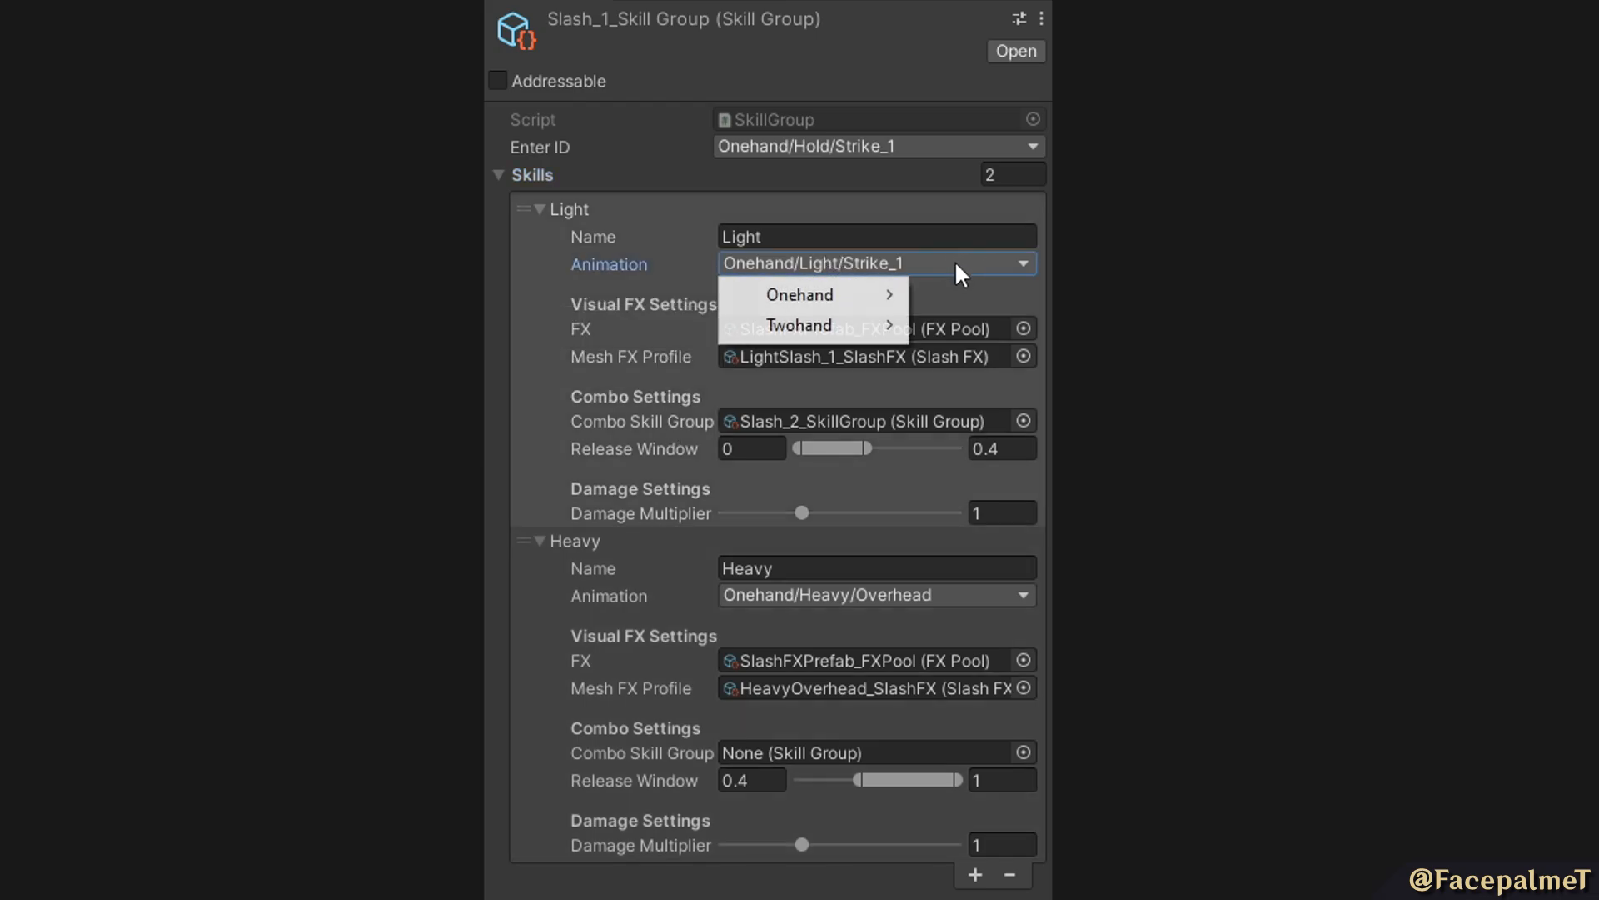
left_click(509, 284)
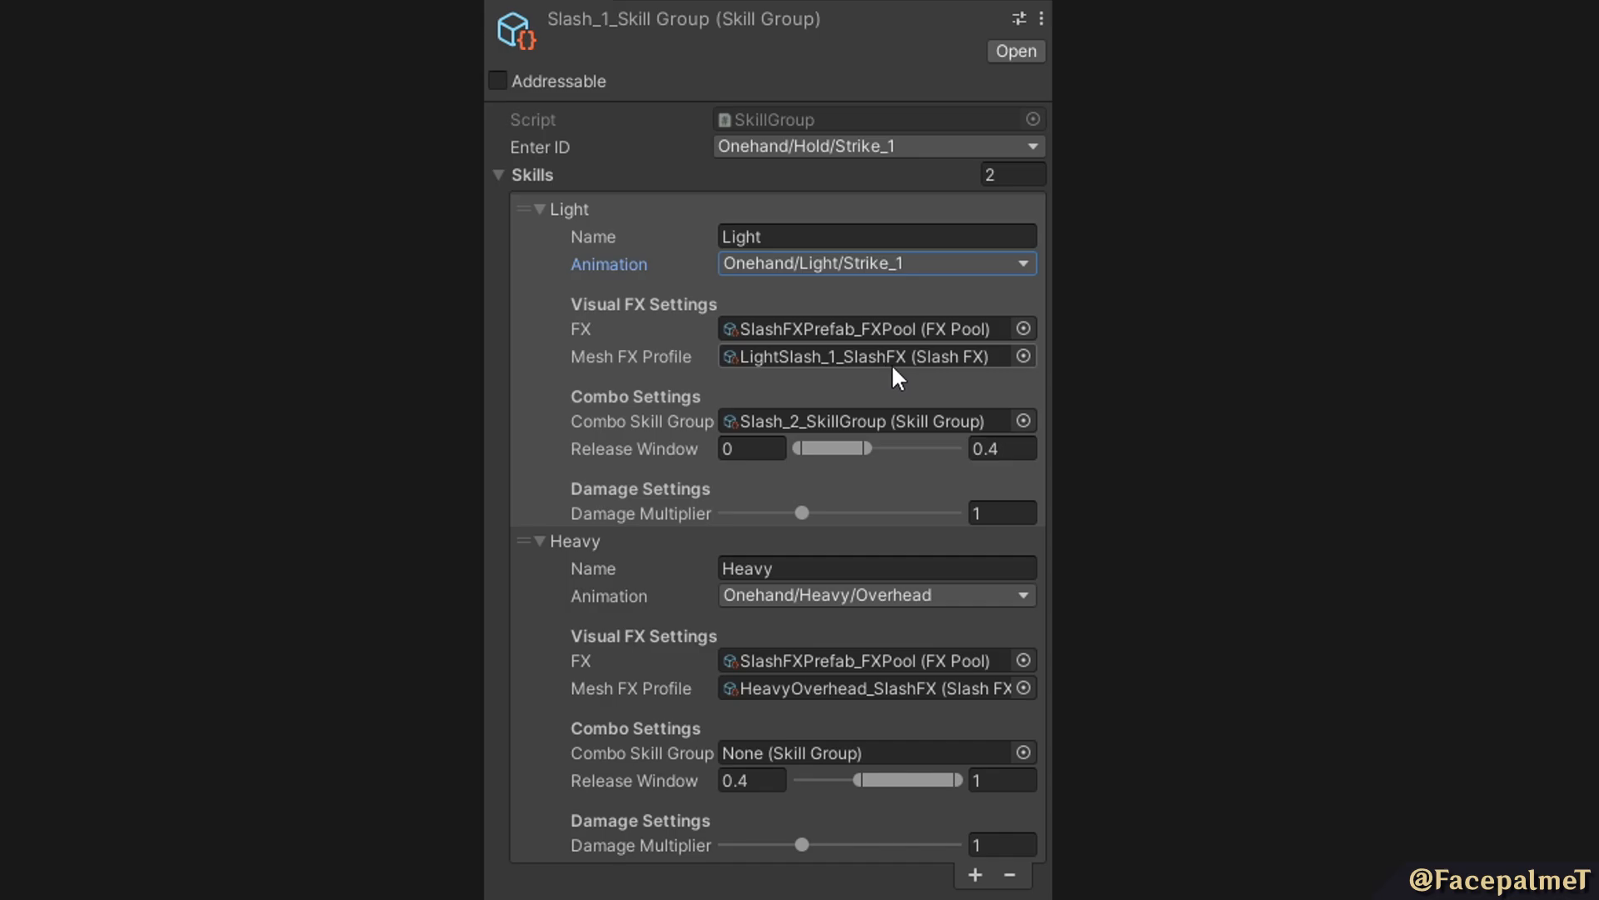
Try Test1_FXPool as the Light skill's FX in the Slash_1 skill group and restore SlashFXPrefab_FXPool.
left_click(1023, 328)
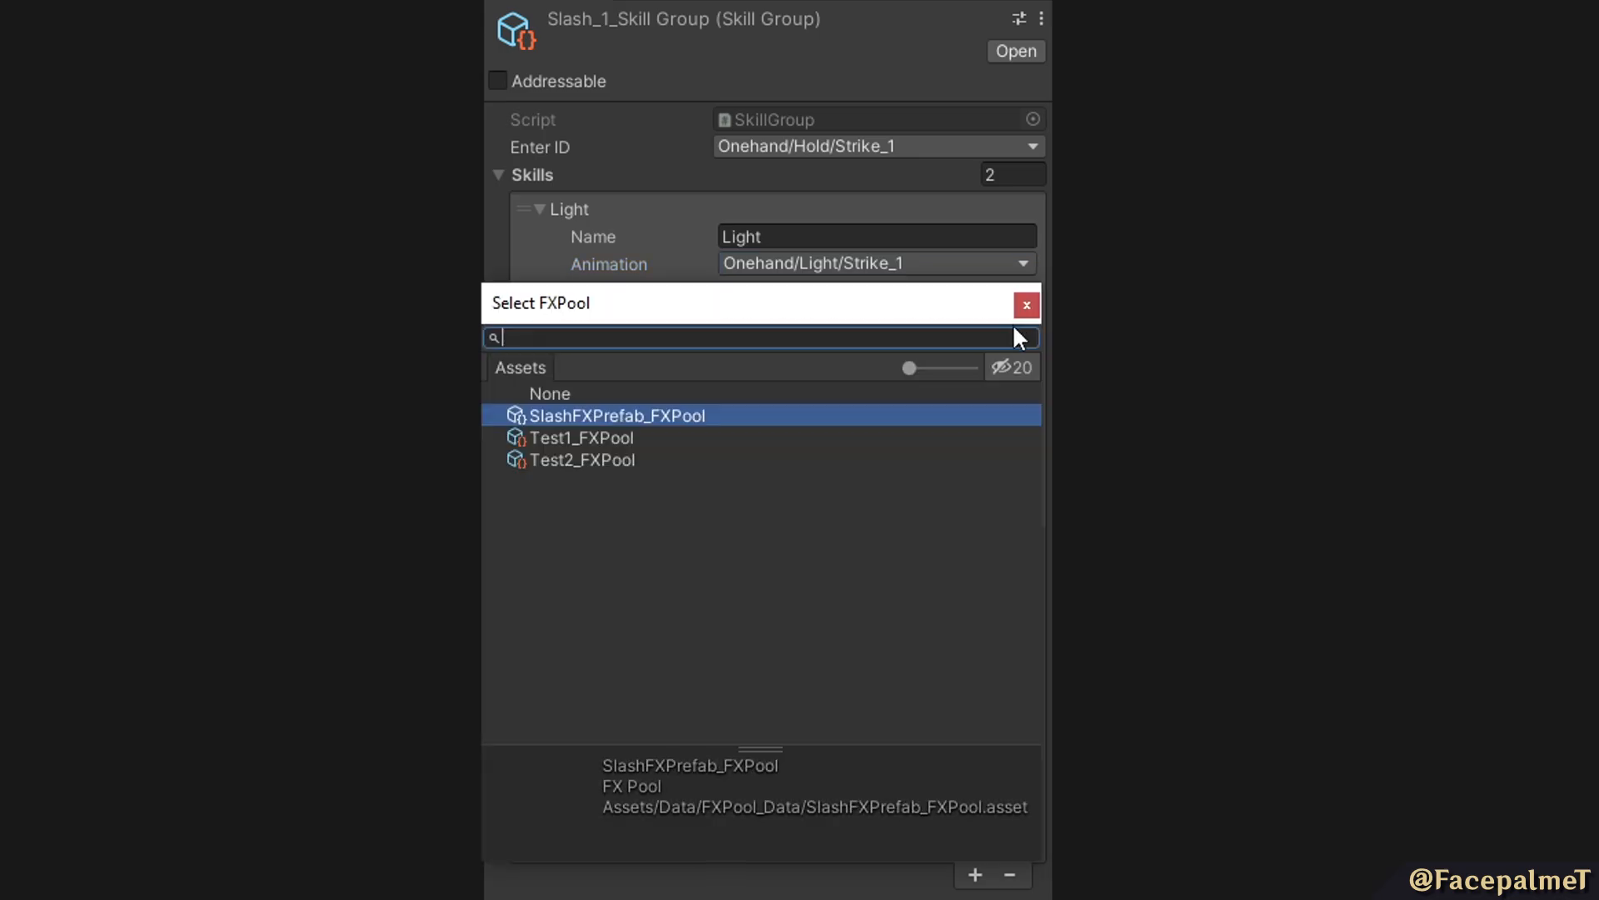
left_click(608, 437)
double_click(617, 434)
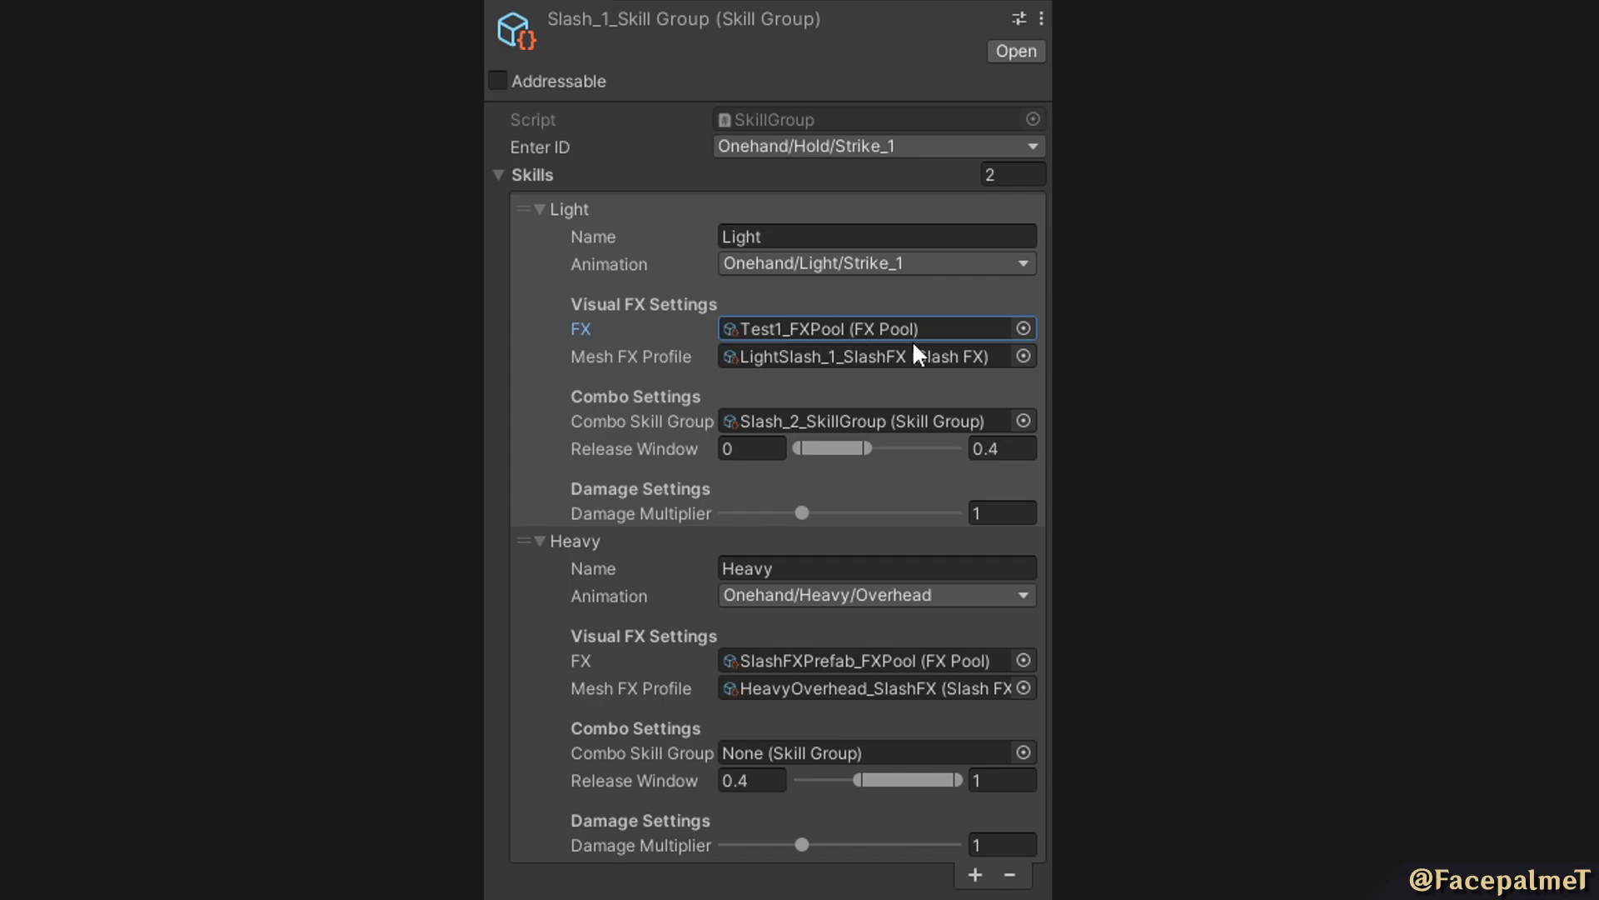
left_click(1024, 329)
double_click(622, 413)
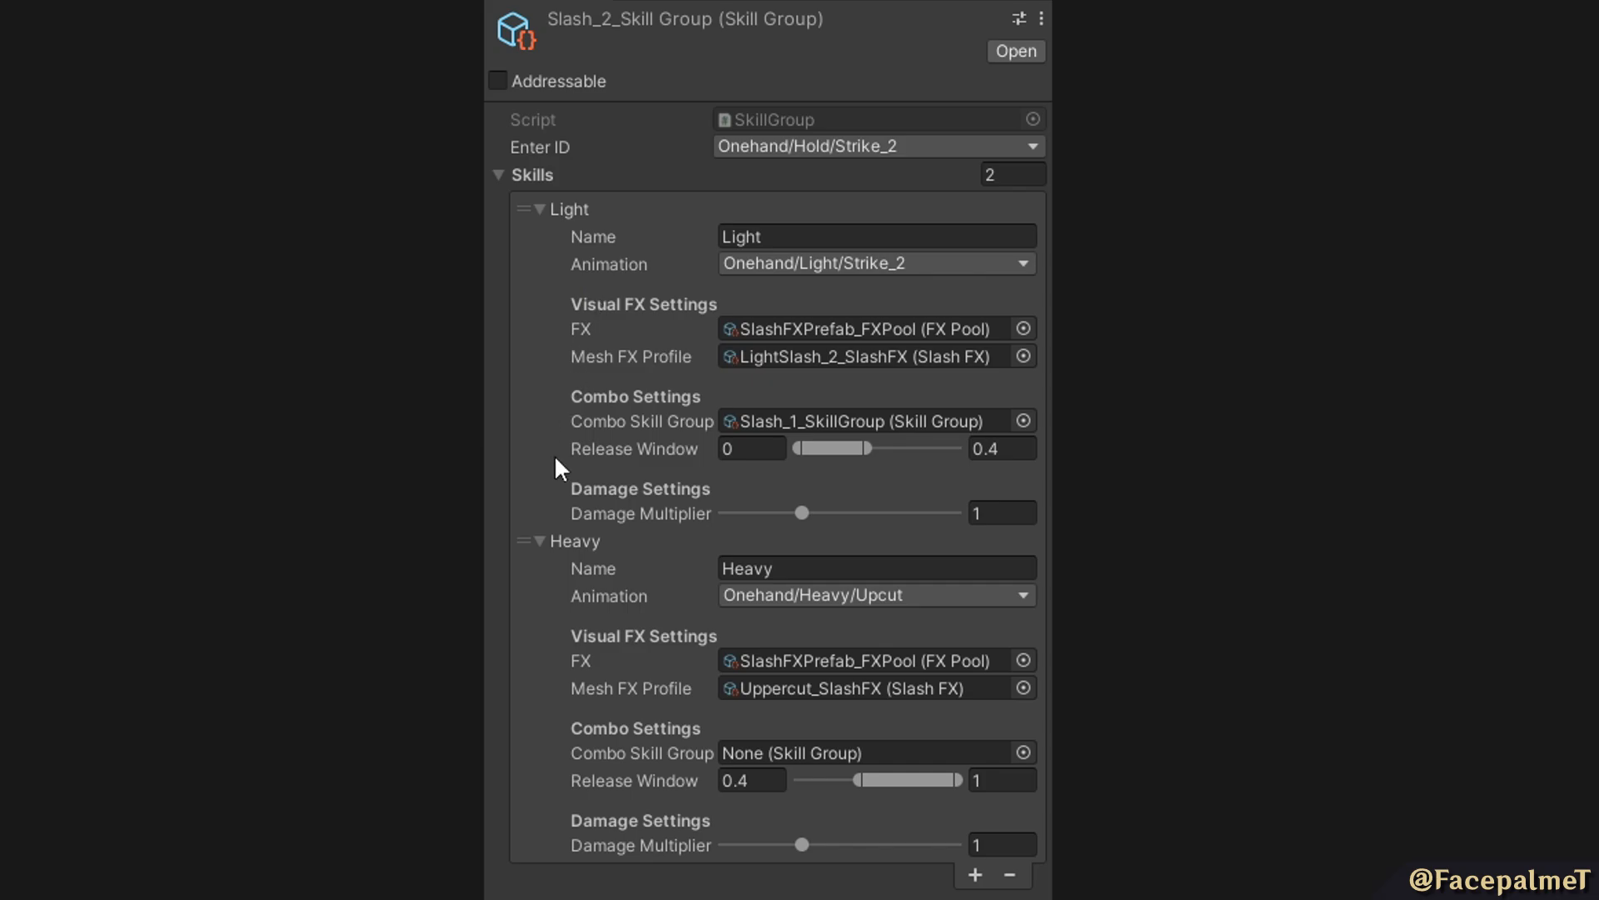
Add a third skill named Super Heavy to the Slash_2 skill group and raise the start of its Release Window.
scroll(678, 253, "down", 5)
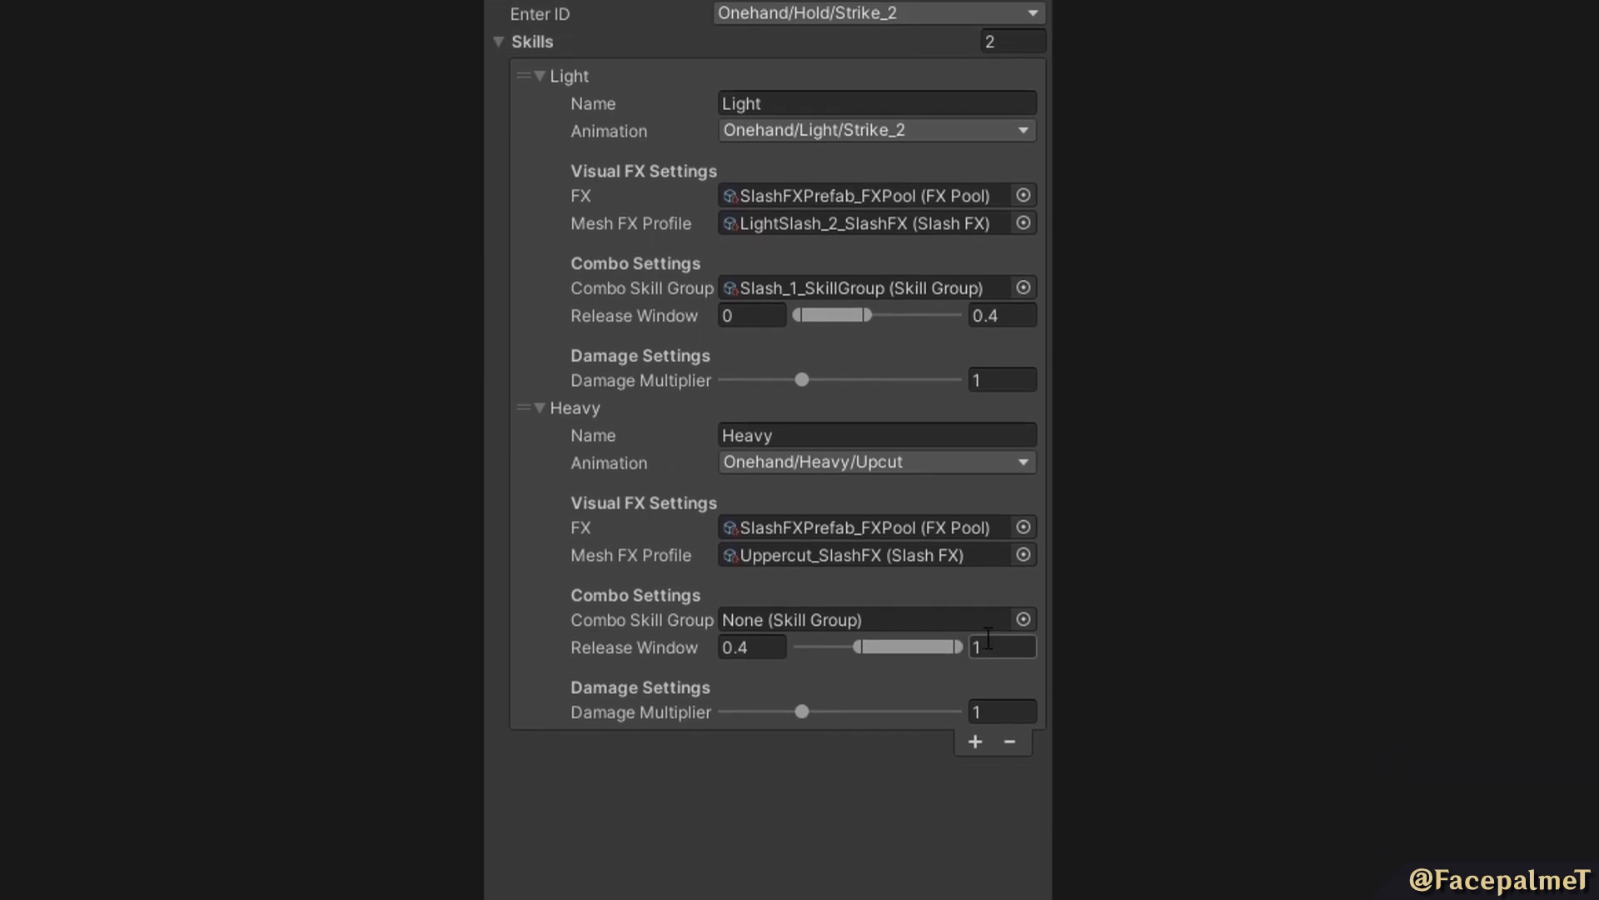
left_click(972, 601)
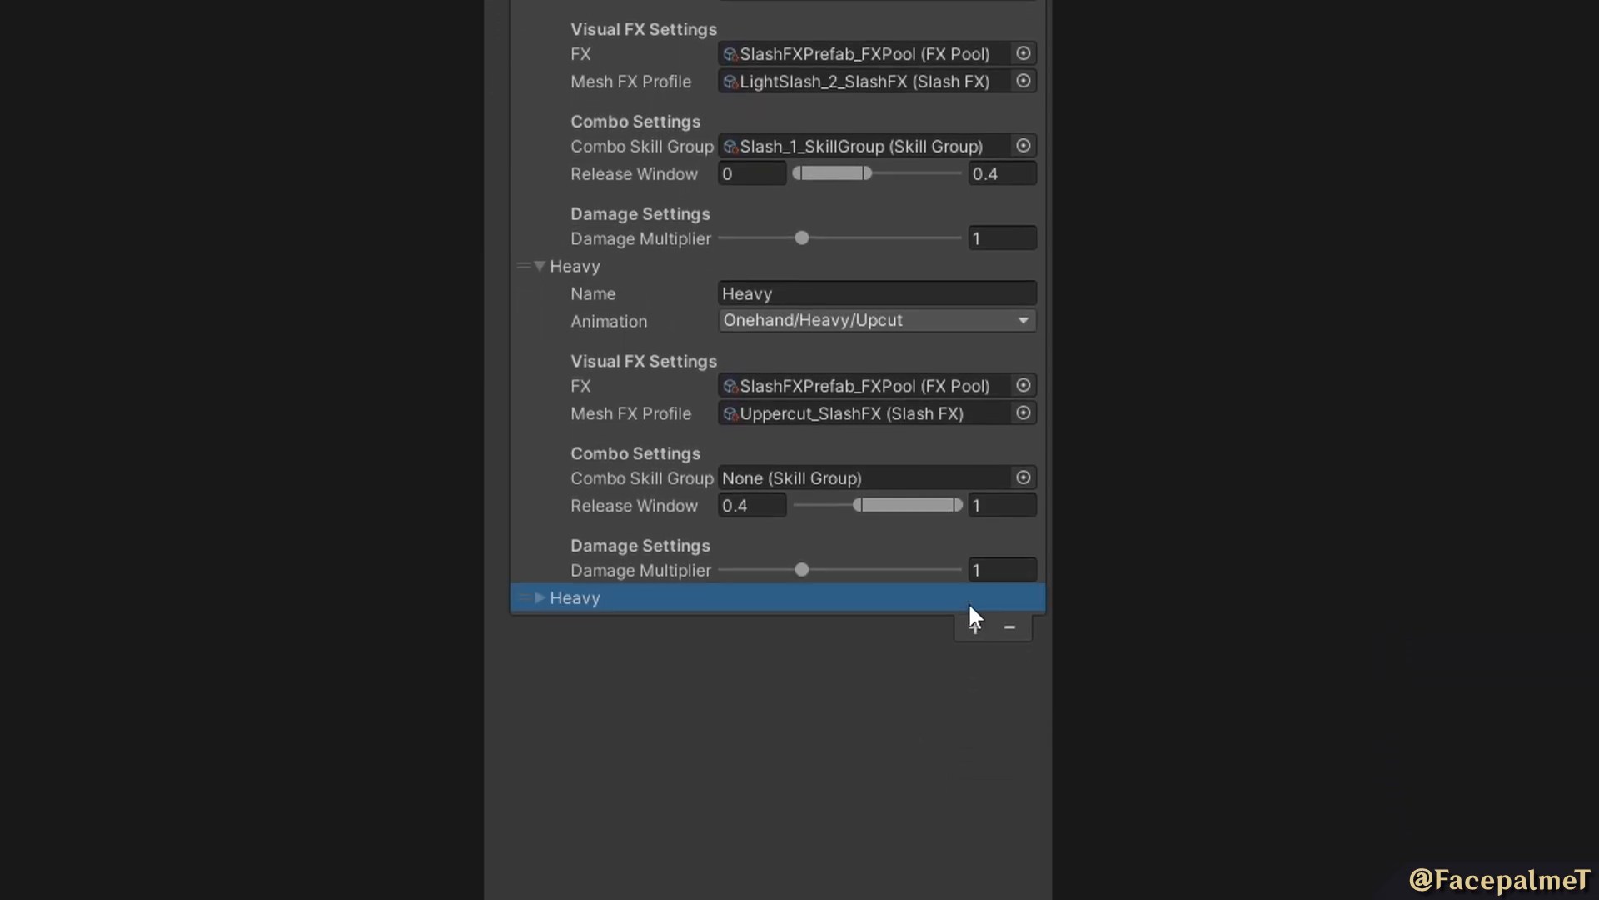
left_click(531, 598)
double_click(824, 626)
type("Su")
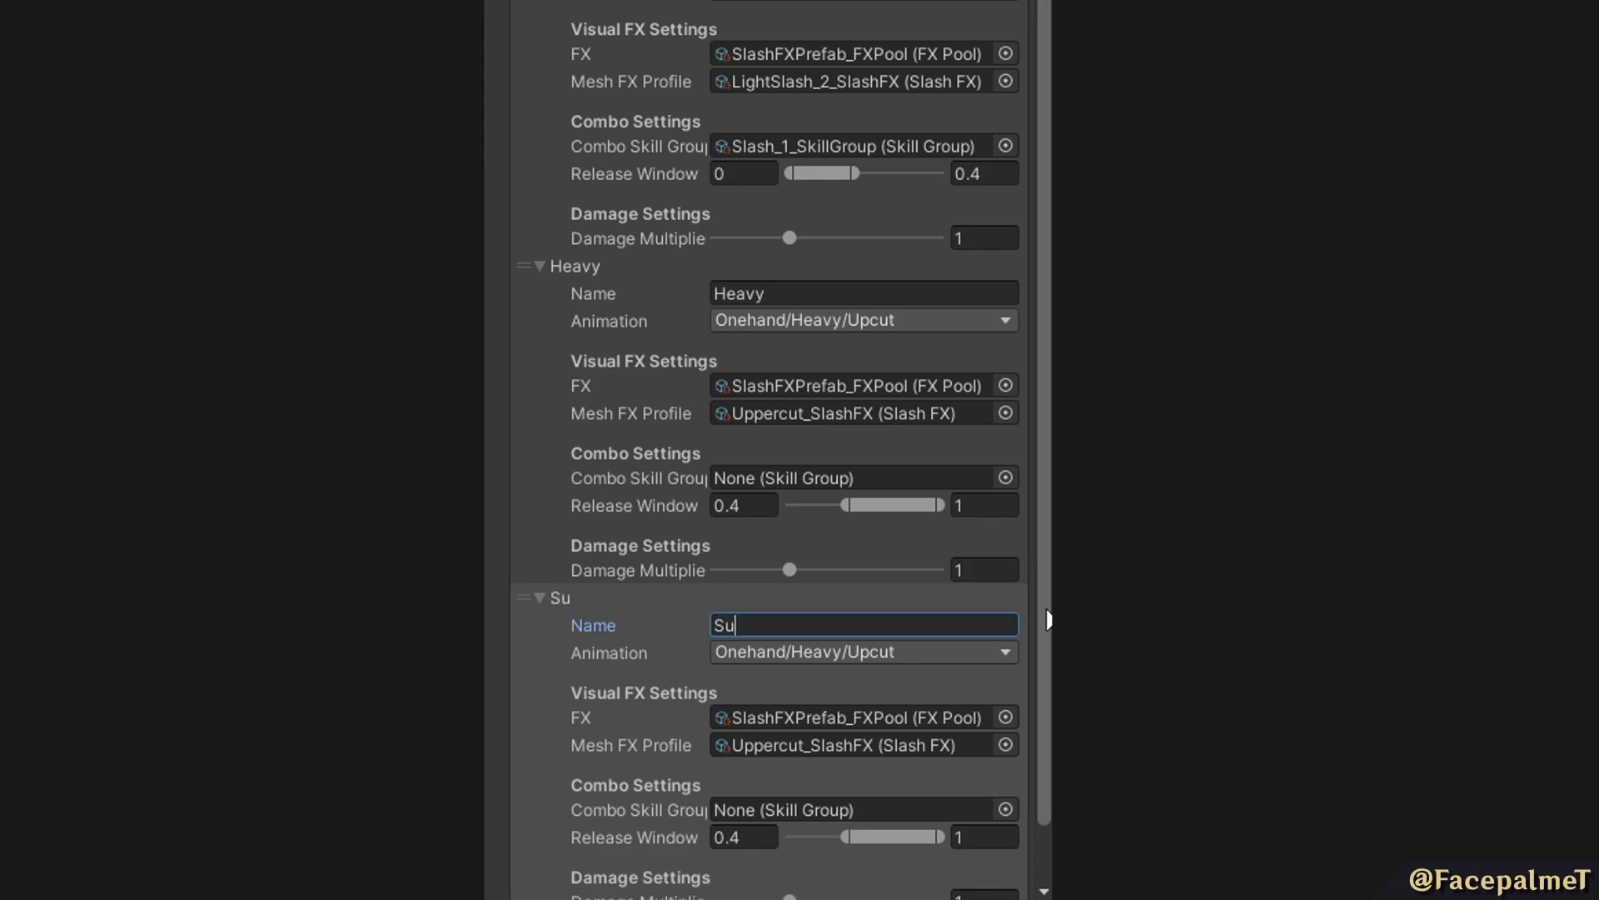
type("per Heavy")
scroll(714, 685, "down", 1)
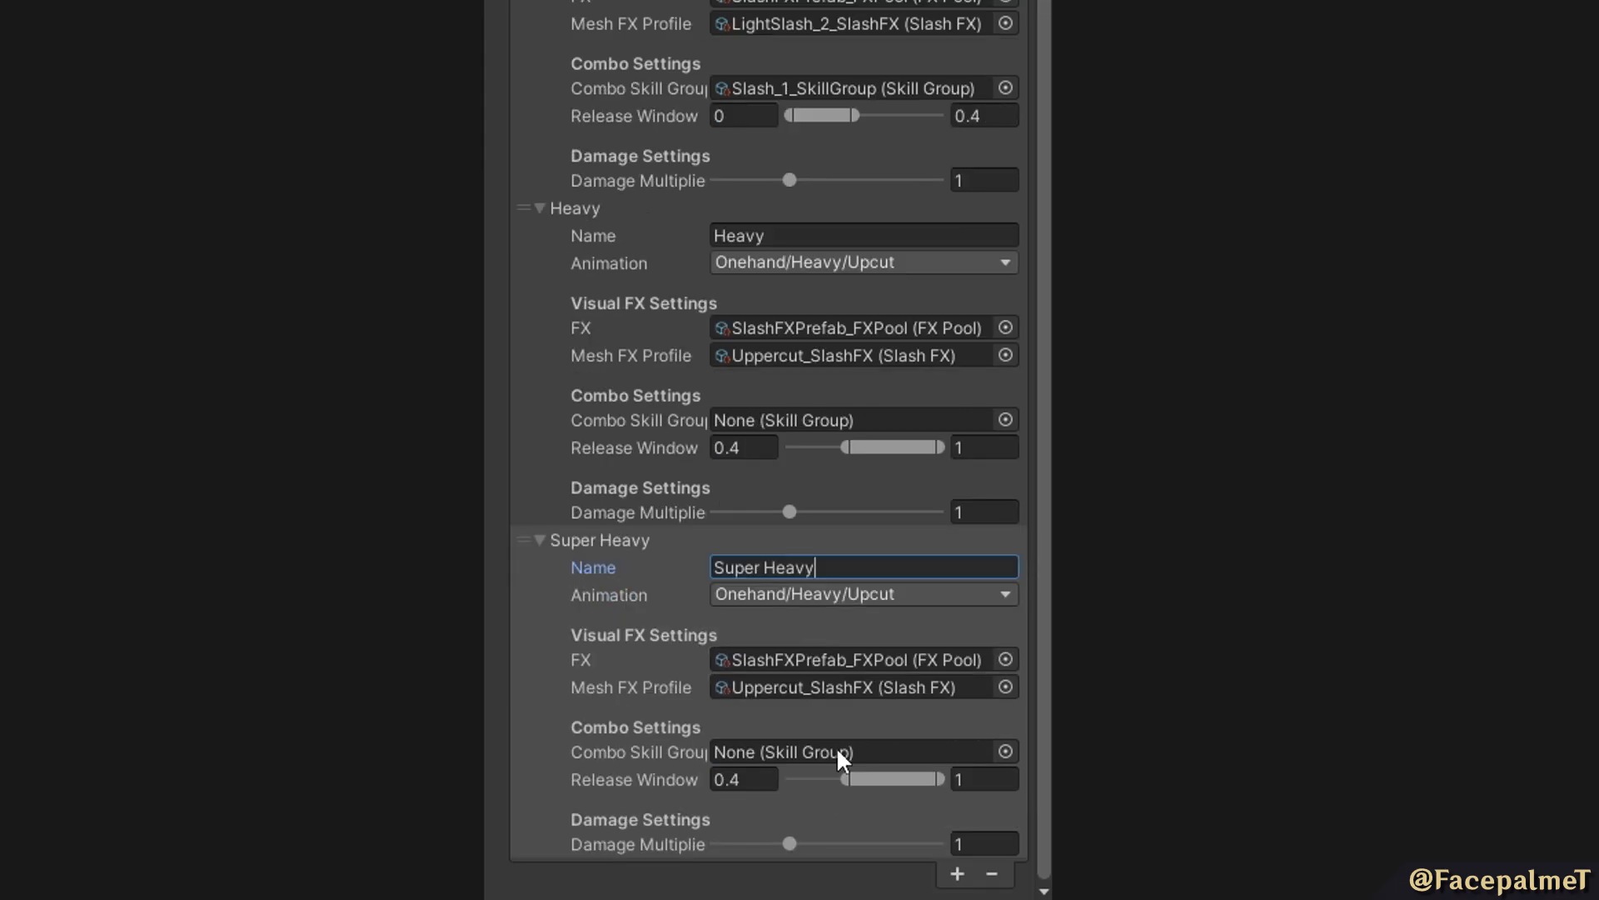
left_click_drag(835, 782, 933, 781)
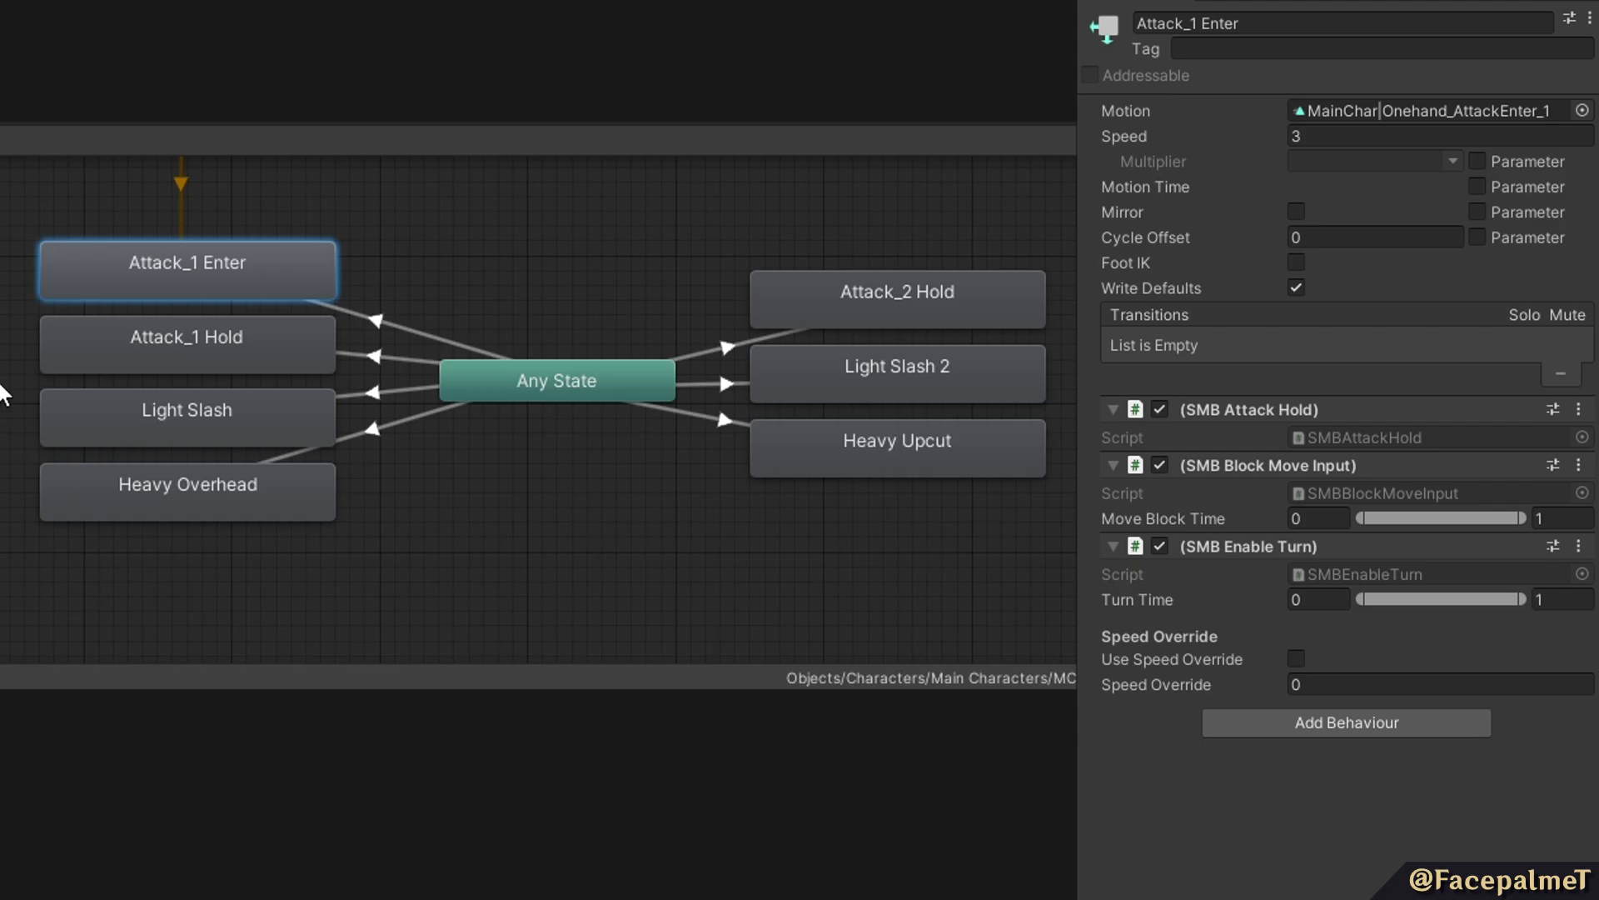
Inspect the behaviours attached to the Attack_1 Hold, Attack_1 Enter and Light Slash states.
left_click(276, 338)
left_click_drag(210, 390, 159, 414)
left_click(231, 355)
left_click(247, 291)
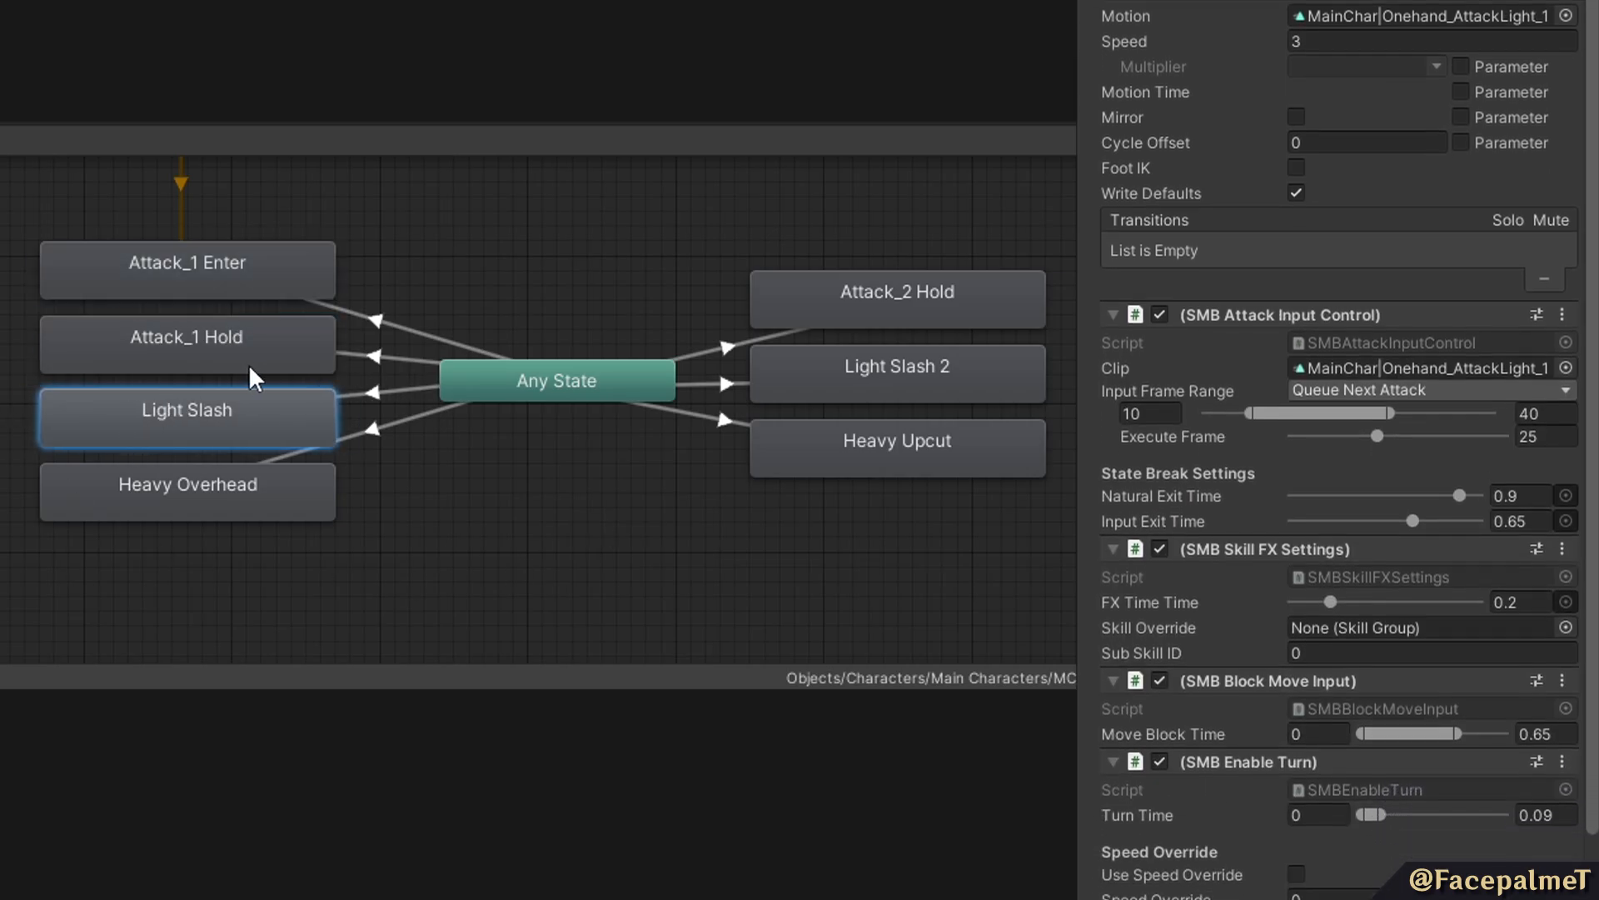
scroll(1333, 417, "down", 5)
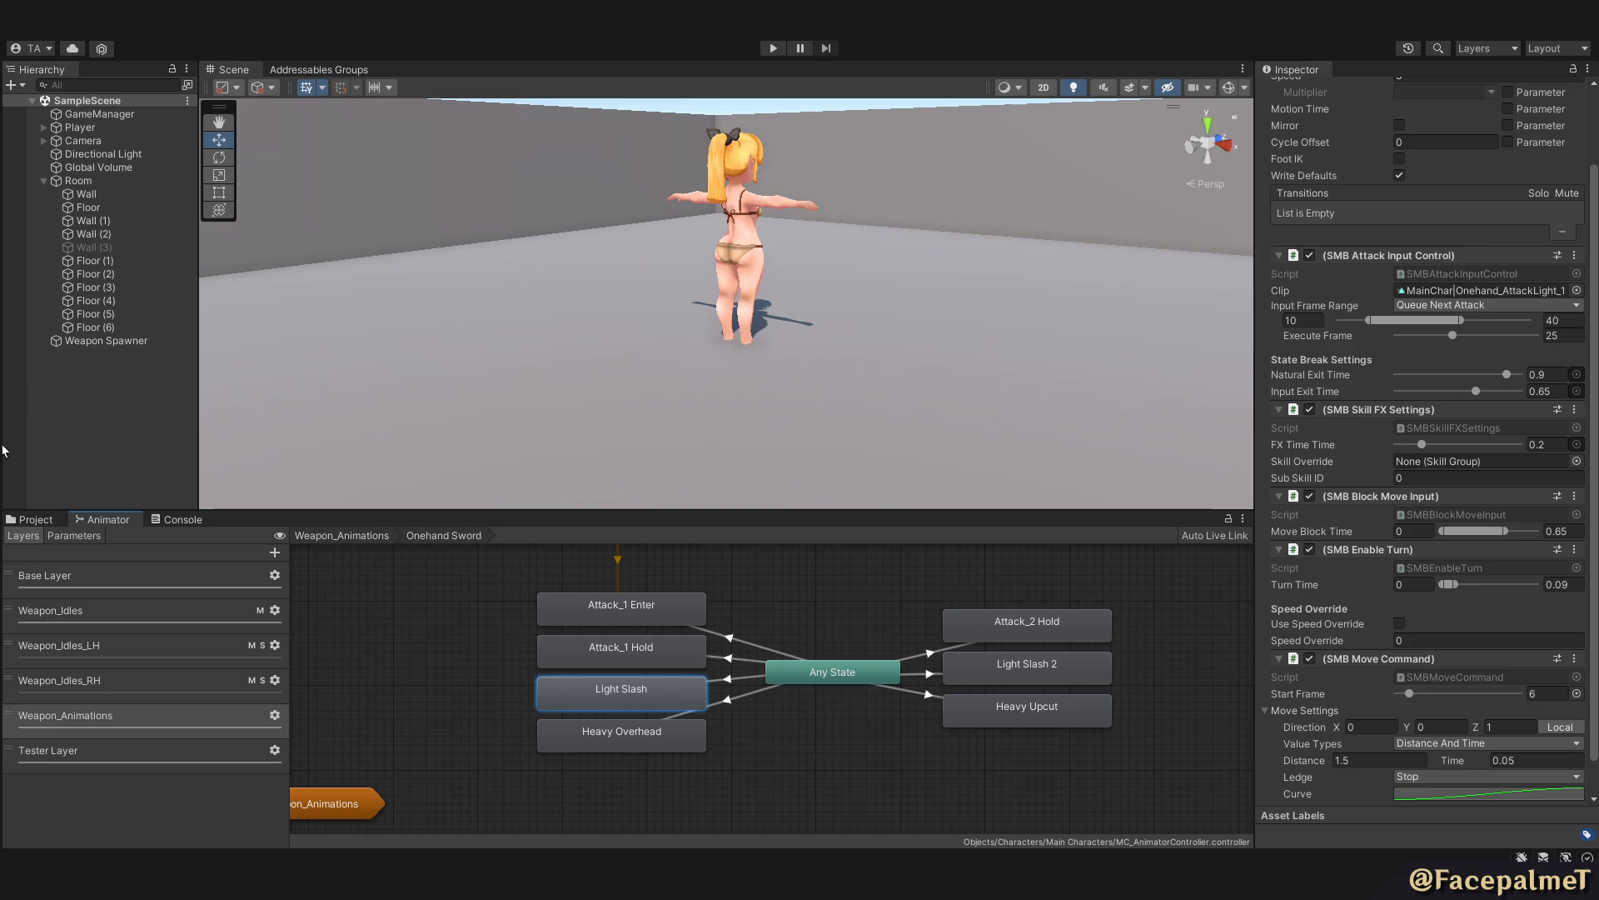
View the addressable prefabs that can be assigned as the SlashFXPrefab_FXPool's Asset.
left_click(47, 518)
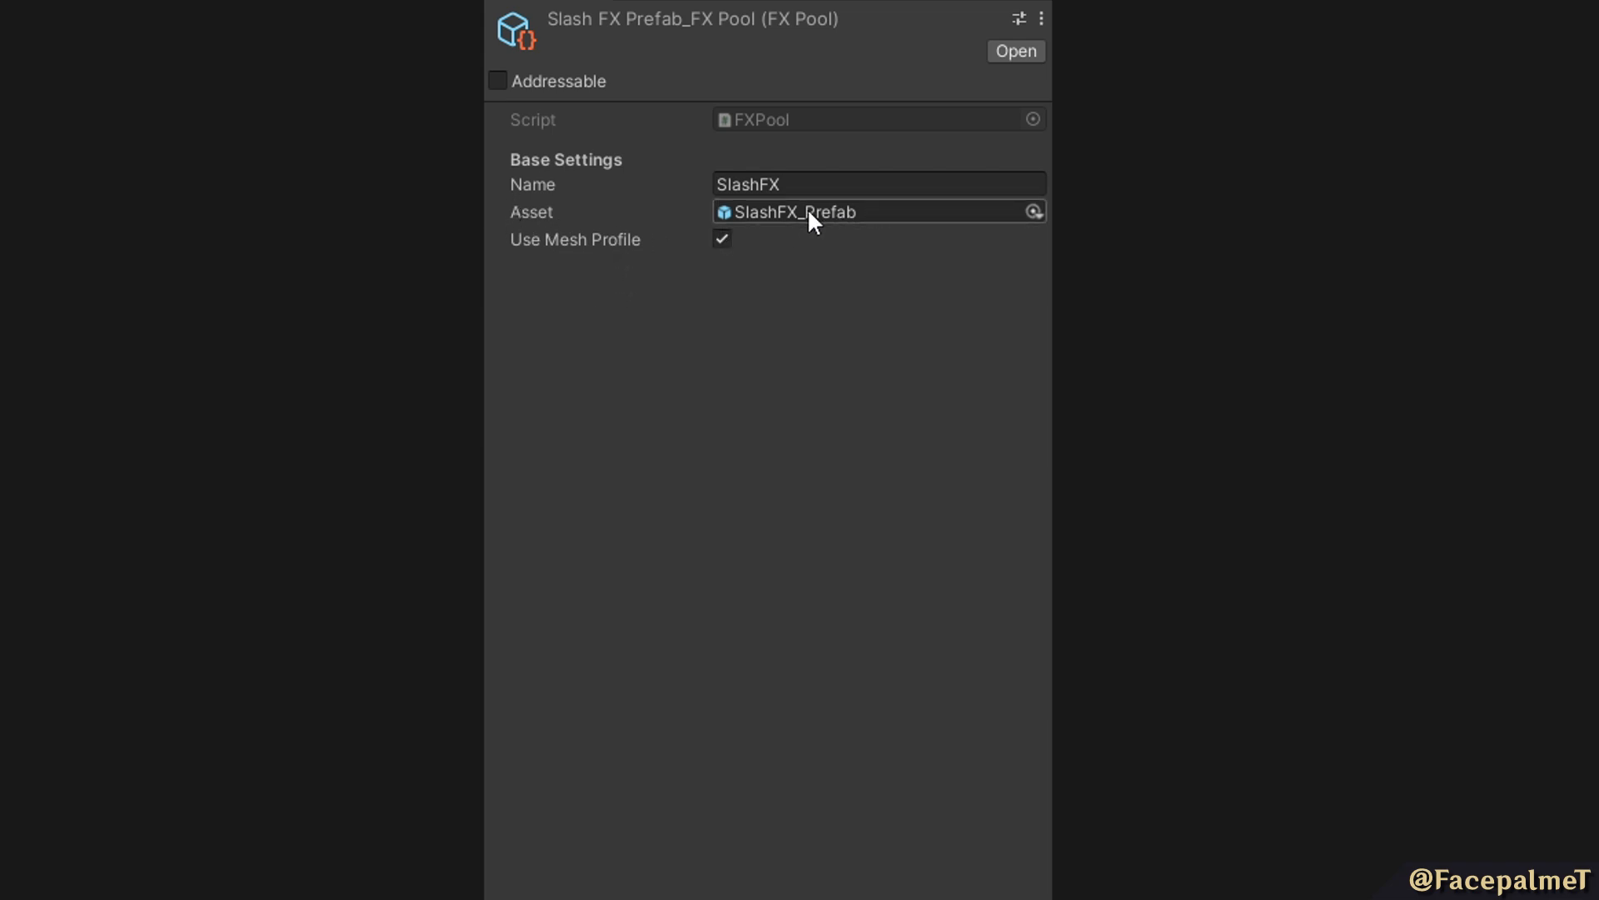
left_click(1032, 211)
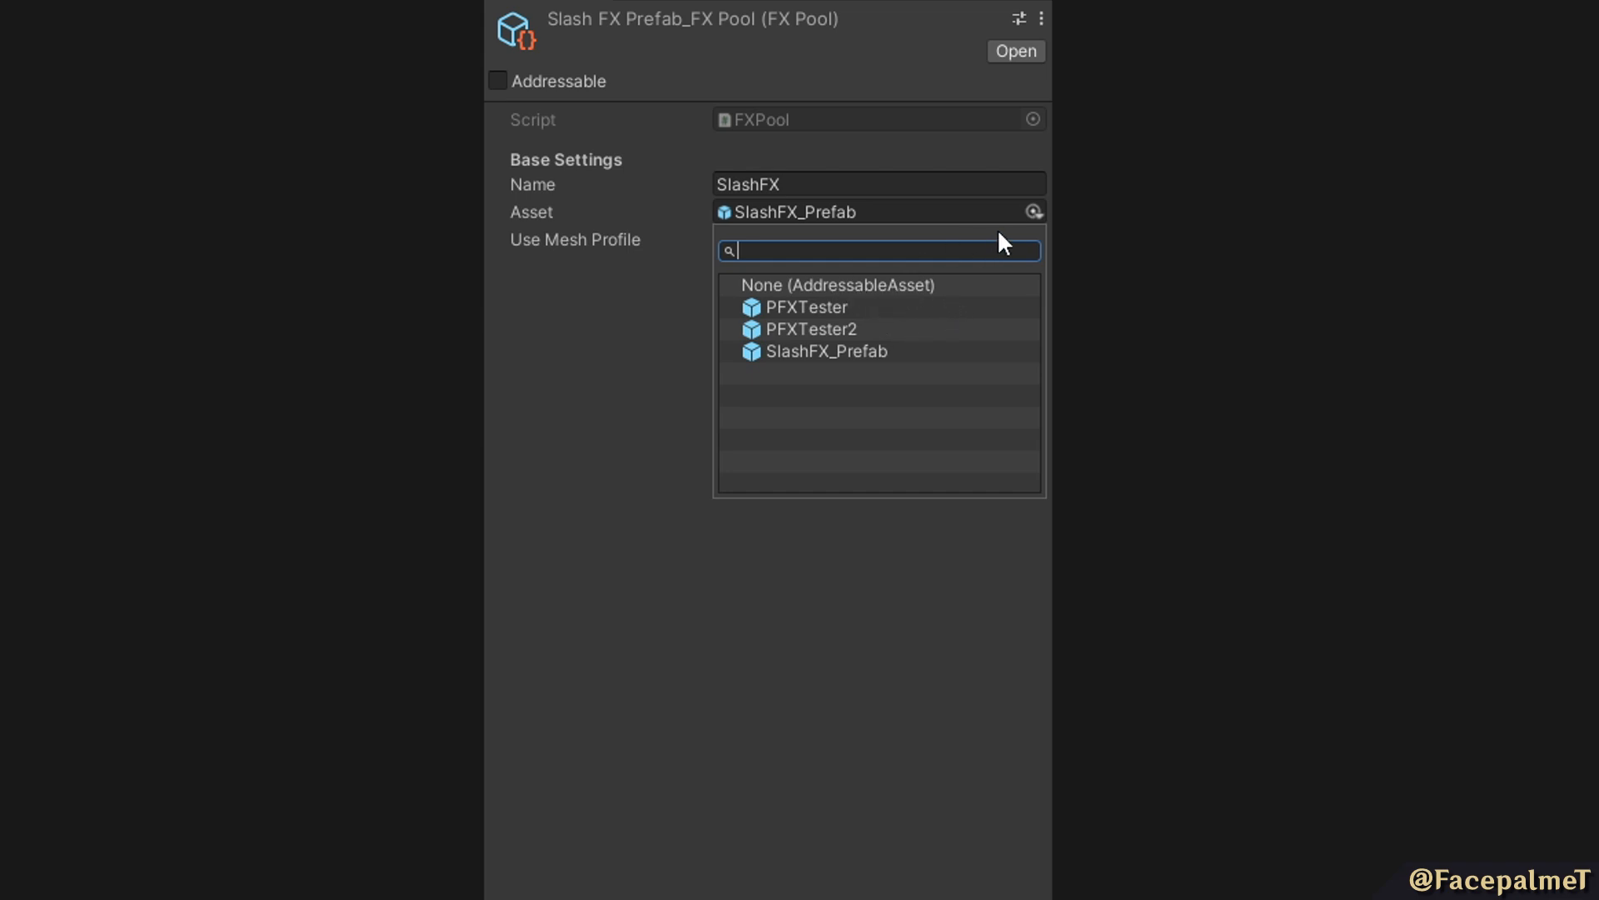
left_click(1034, 211)
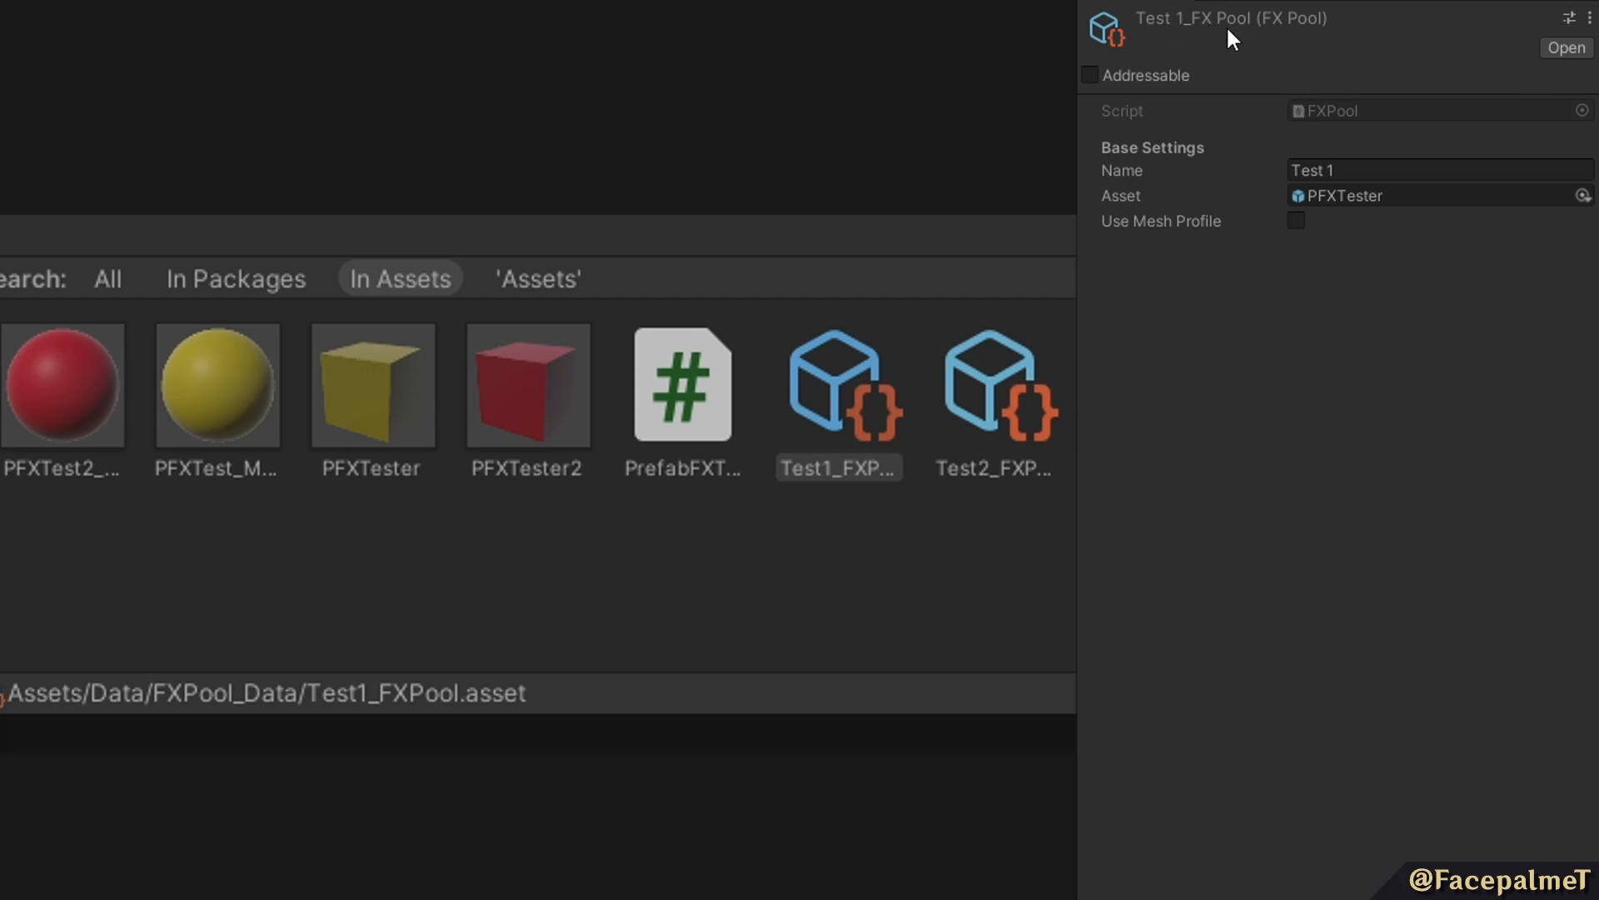
Inspect the Test1 and Test2 FX pool assets and the PFXTester and PFXTester2 prefabs.
left_click(931, 423)
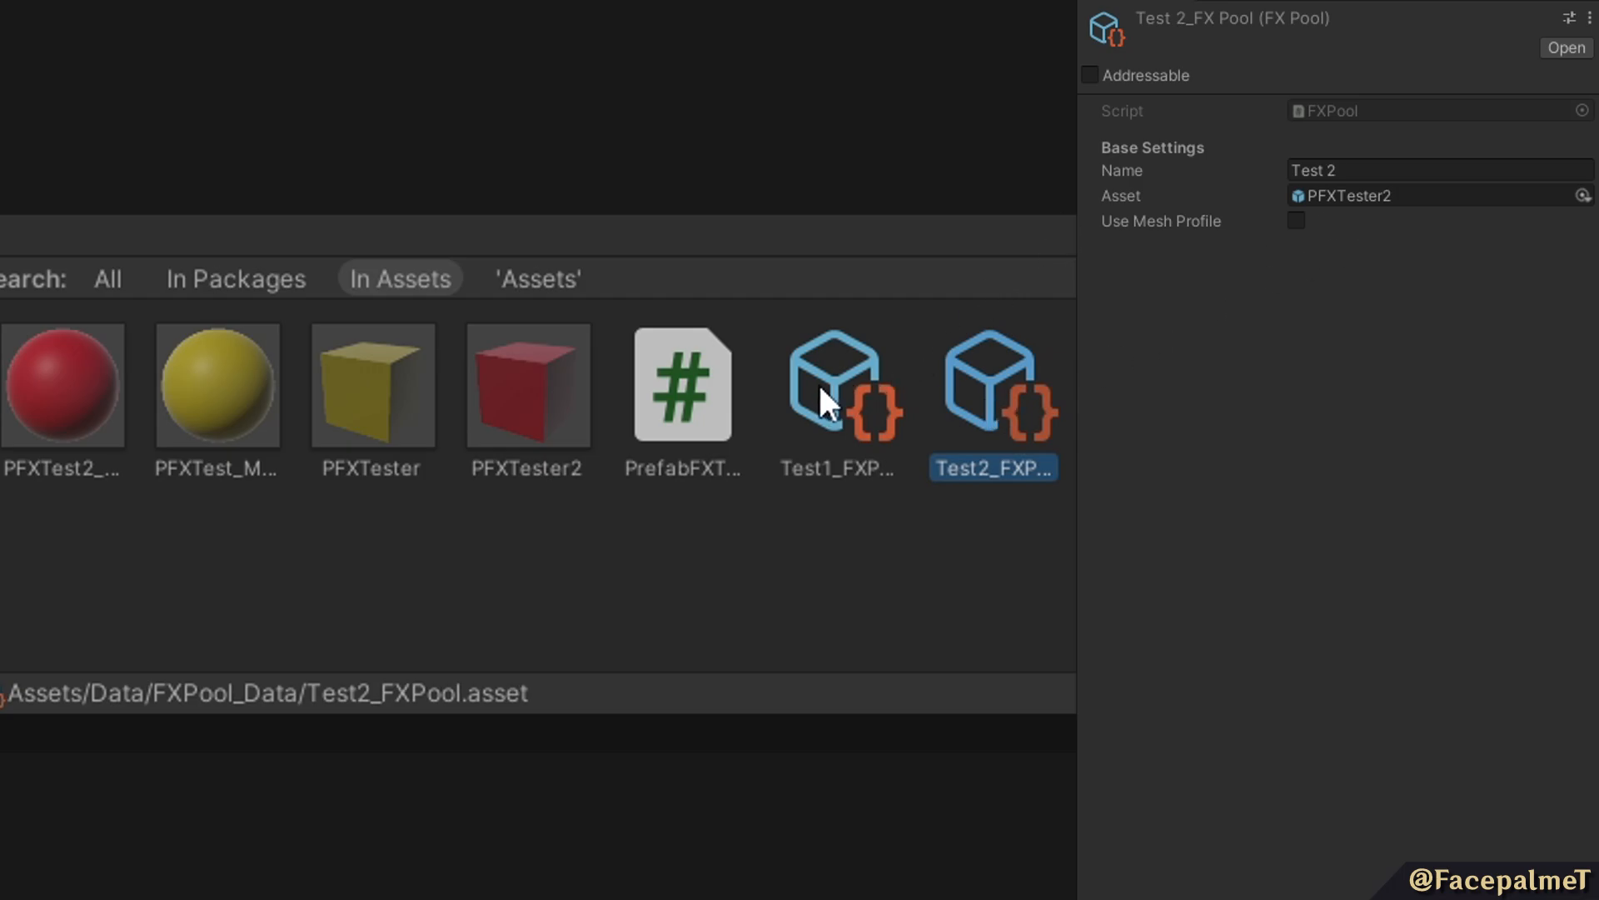
left_click(376, 385)
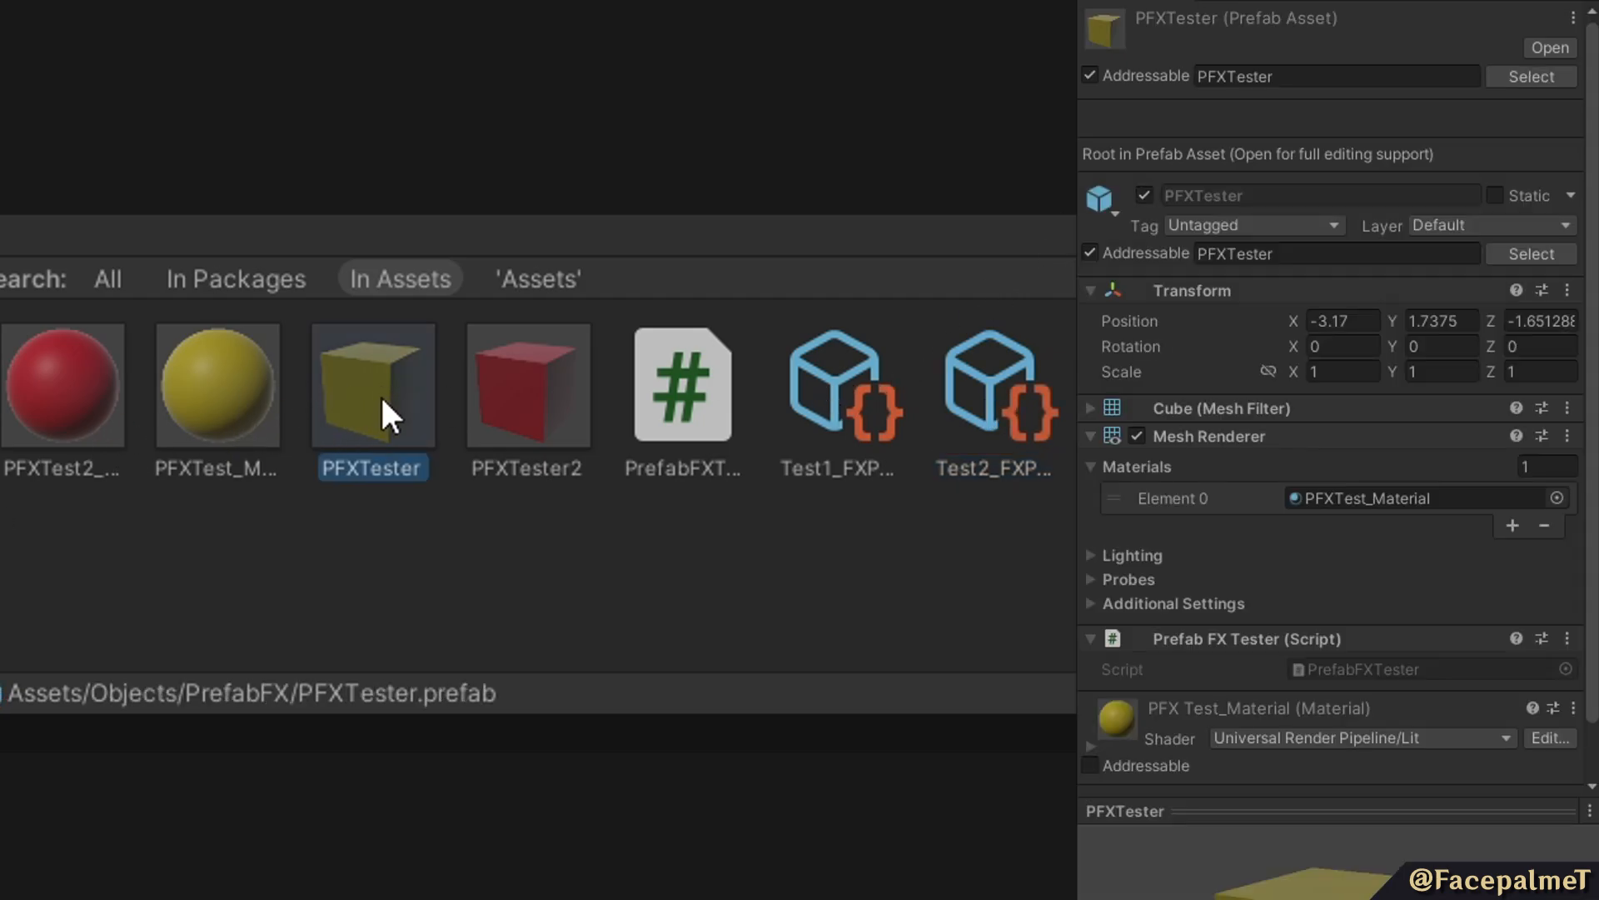
left_click(533, 407)
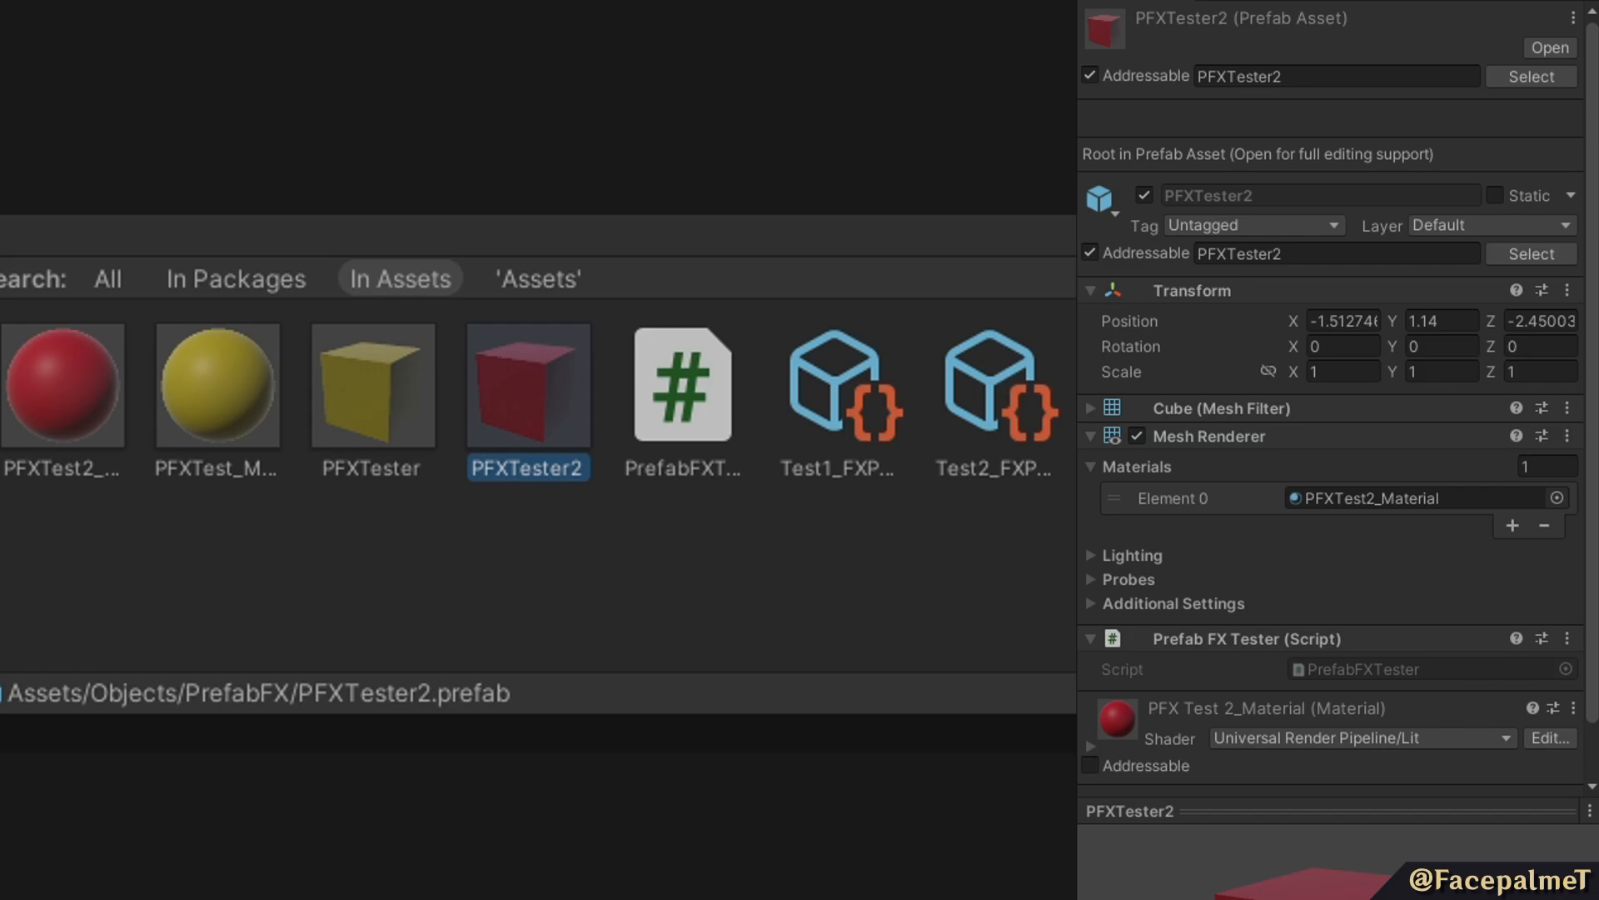
left_click(887, 404)
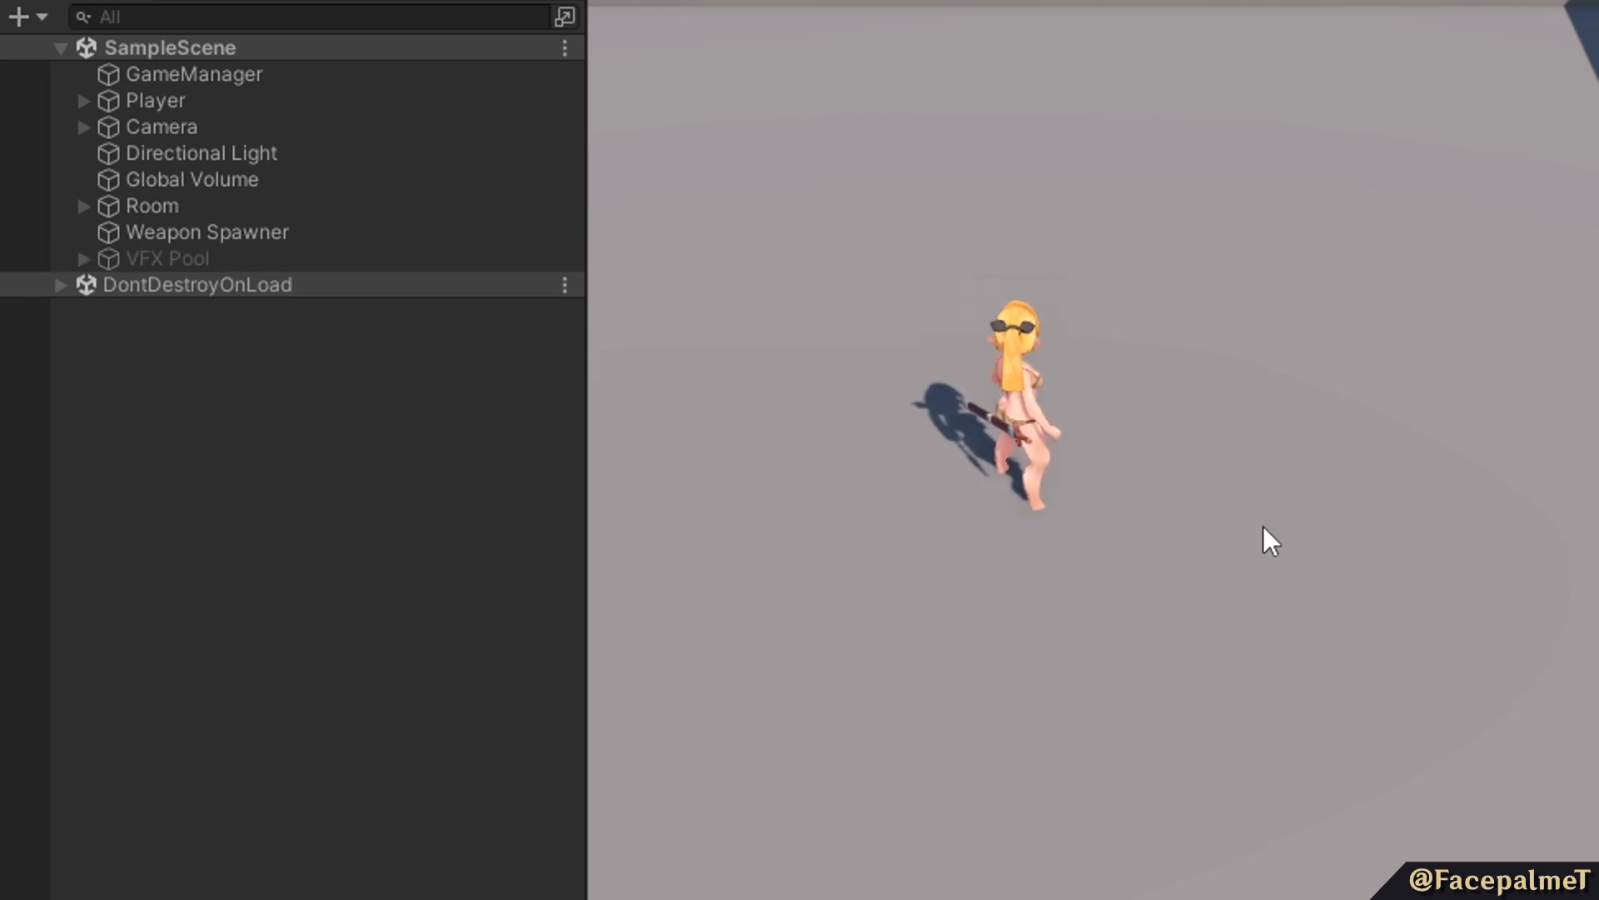
Expand the VFX Pool object in the scene hierarchy and inspect its pooled PFXTester clone.
left_click(84, 259)
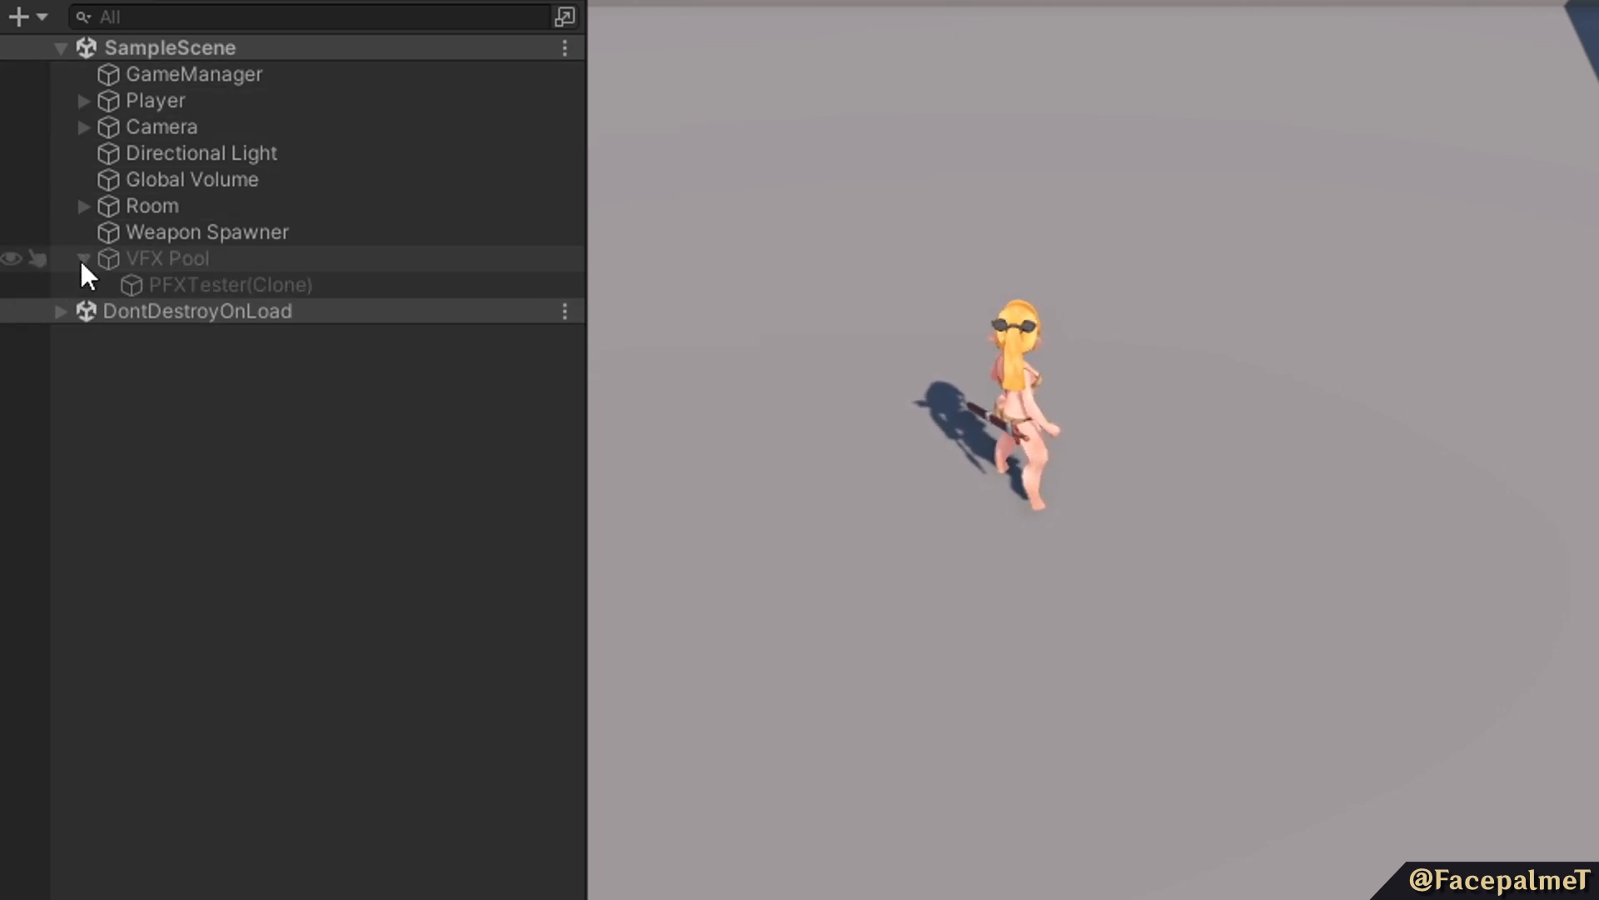
left_click(221, 283)
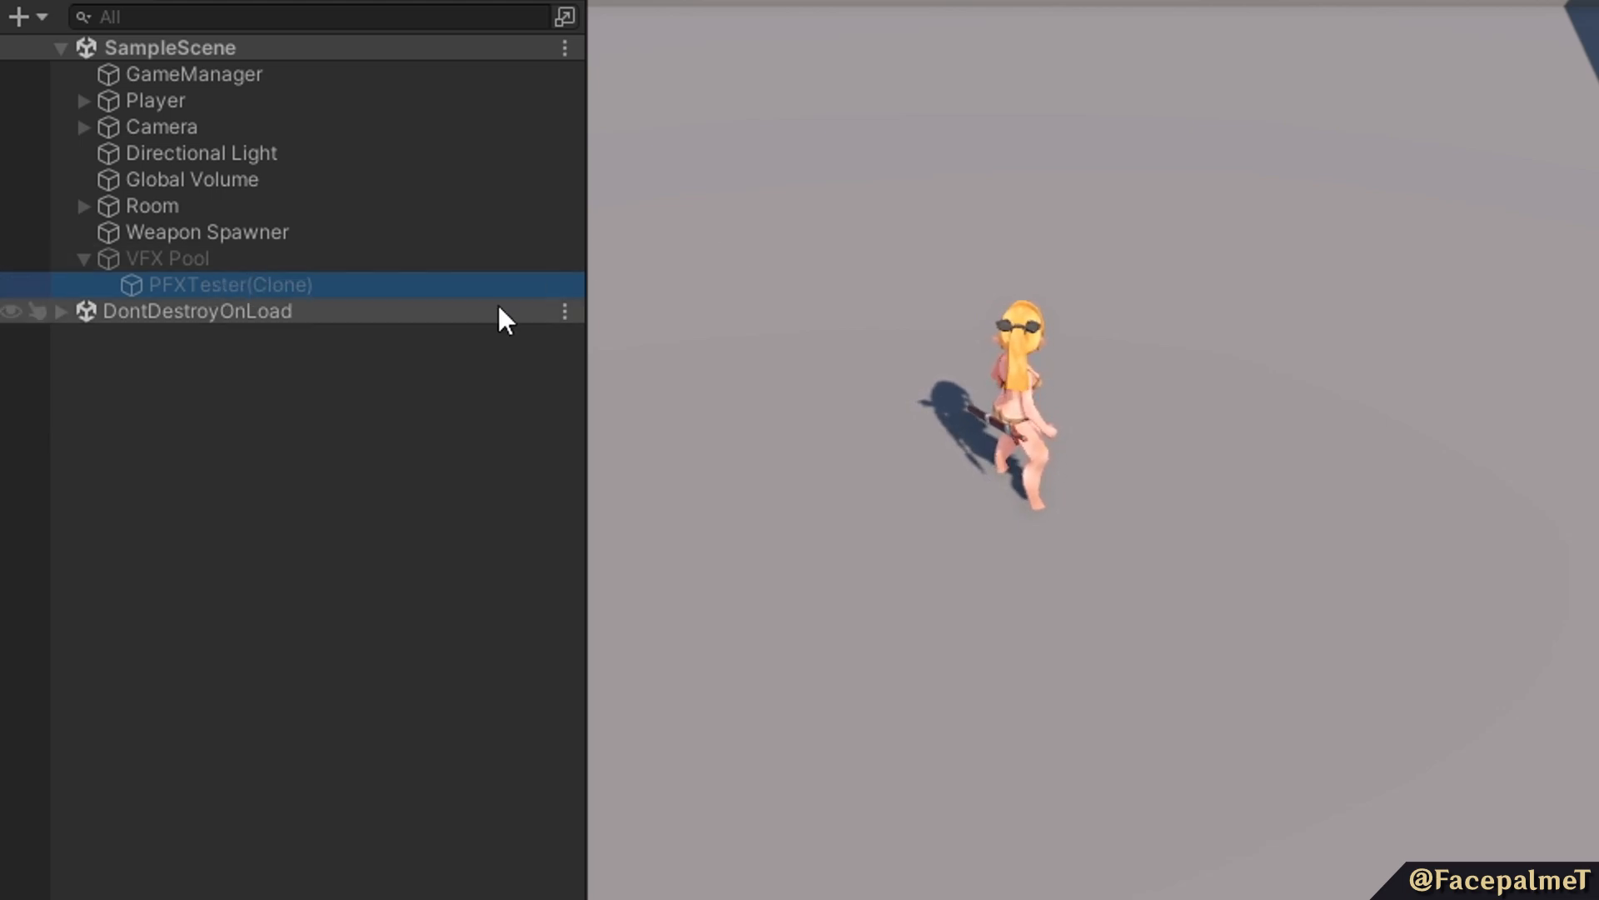
left_click(202, 255)
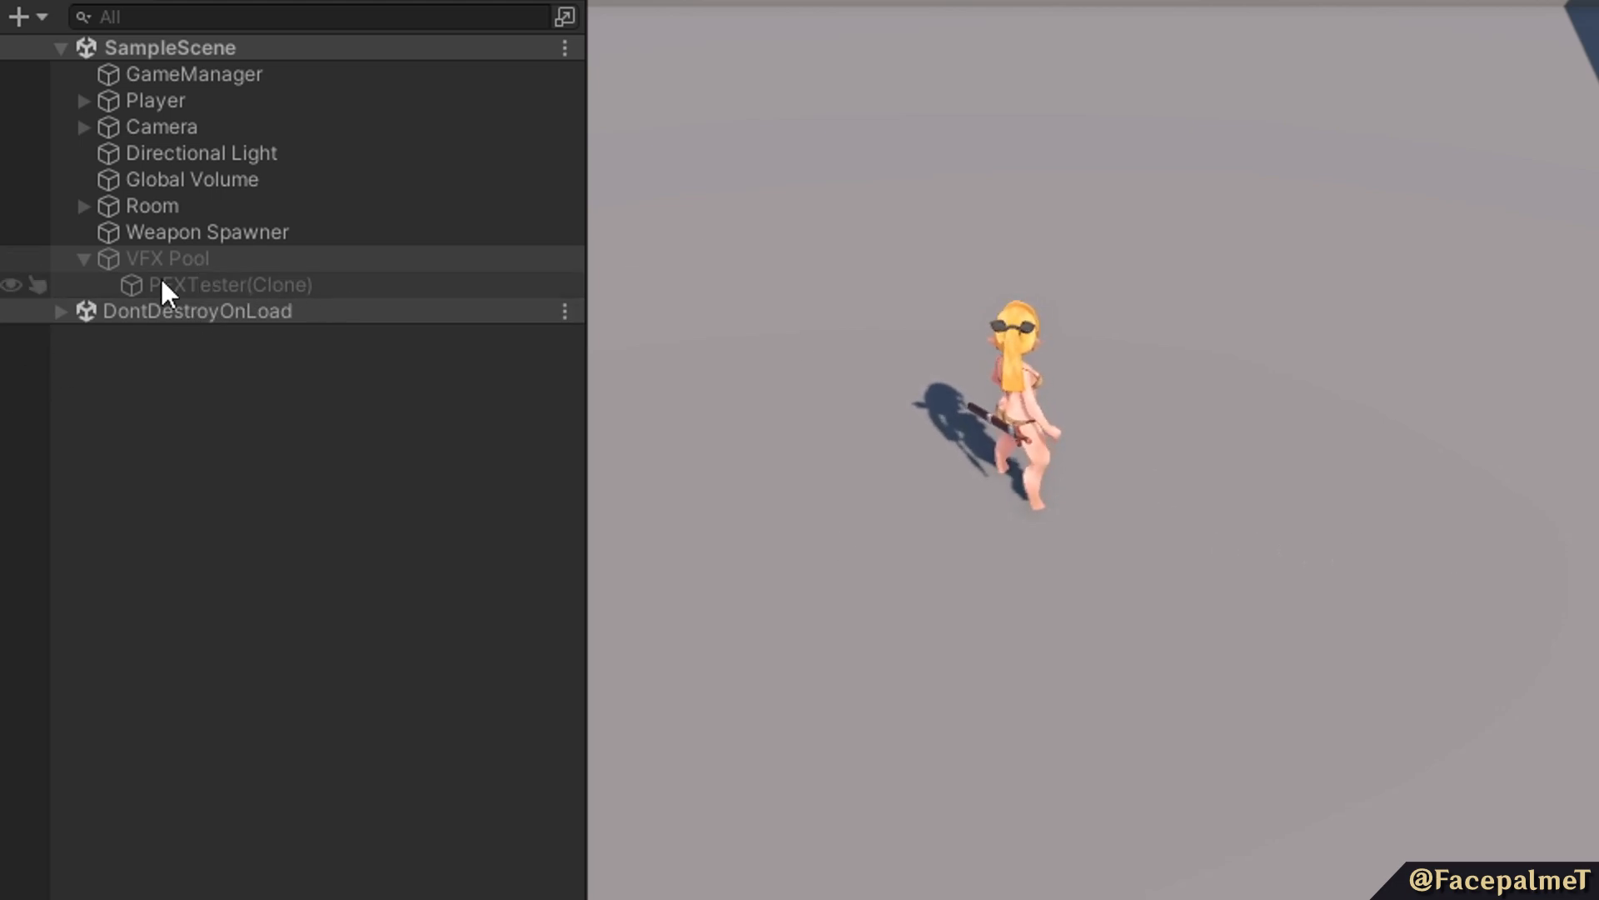
Trigger the PFXTester effect repeatedly in the running game to observe clones leaving and returning to the VFX Pool.
left_click(1169, 473)
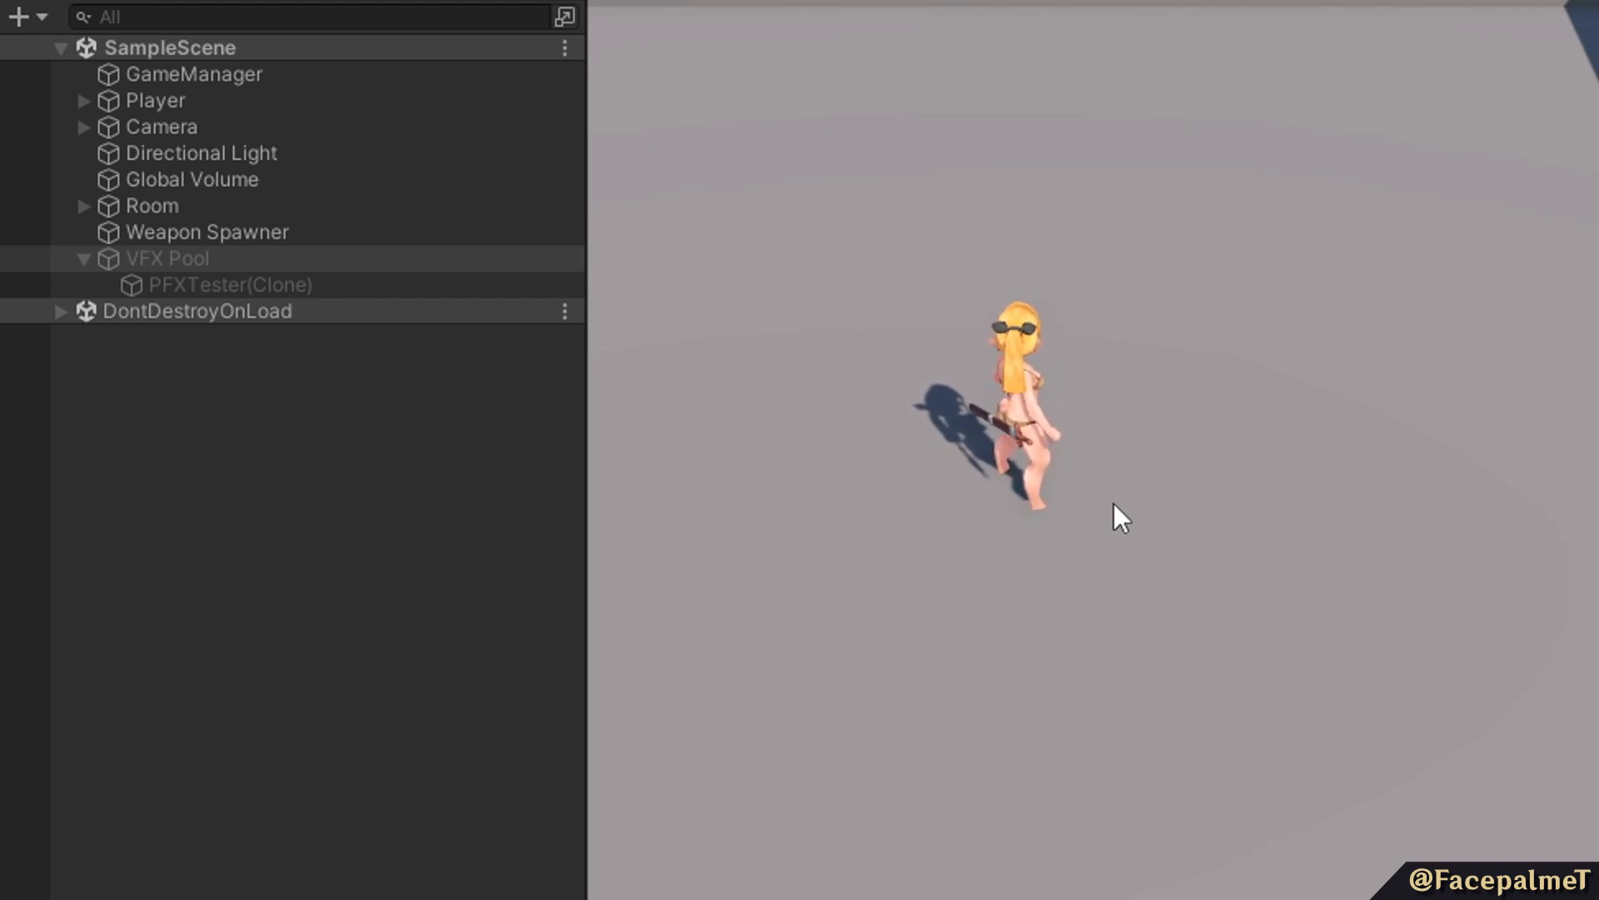
left_click(1296, 547)
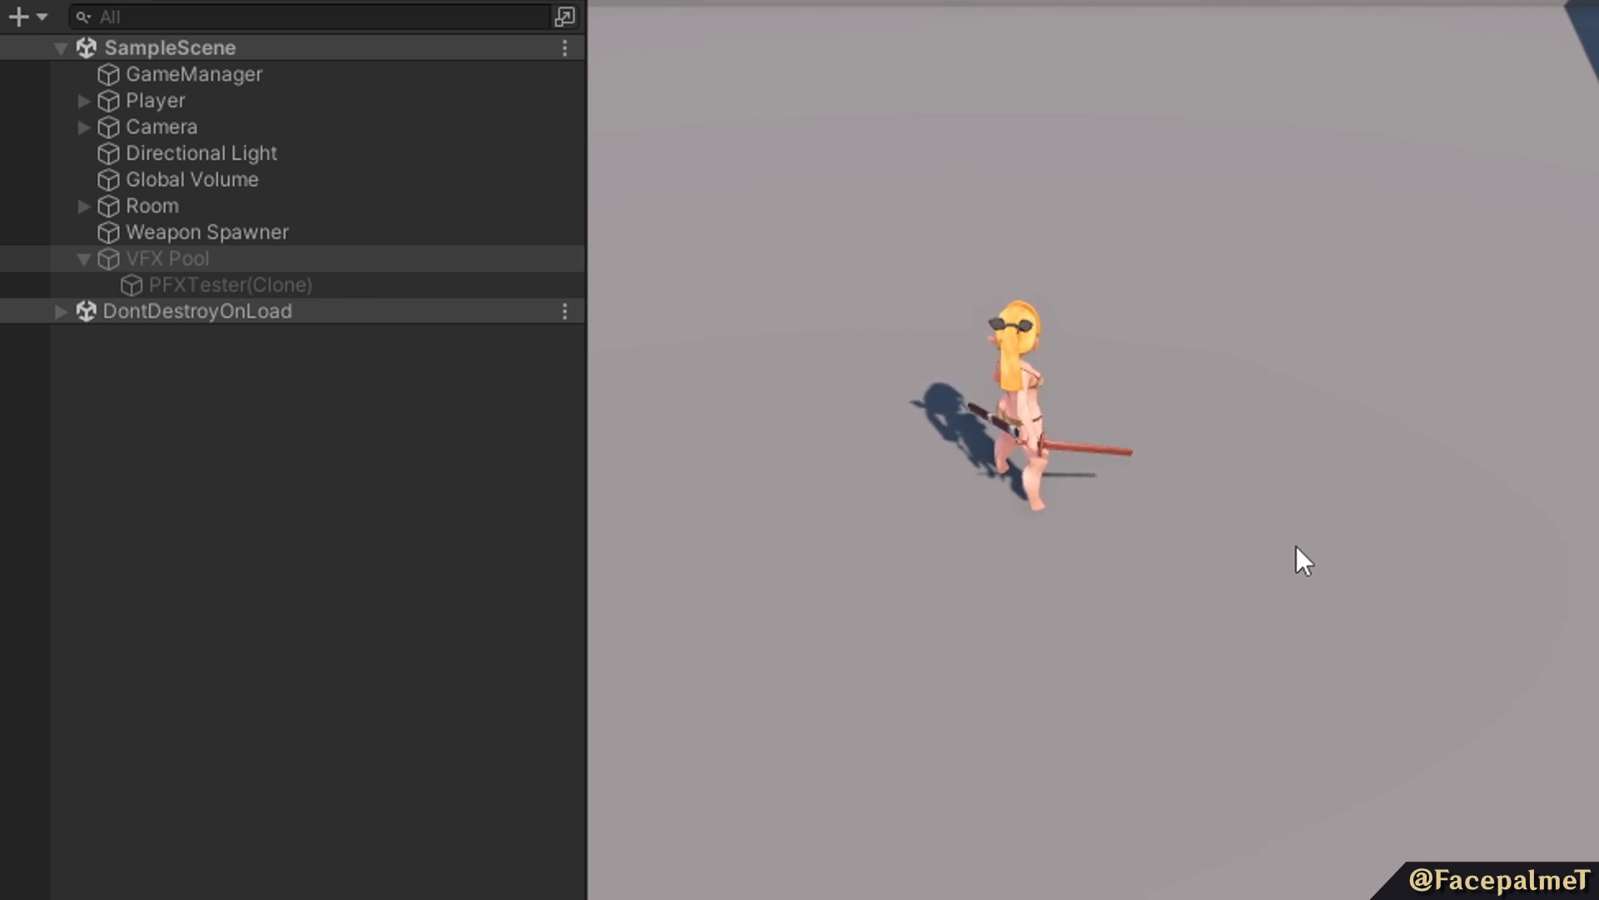
left_click(1296, 546)
left_click(1296, 547)
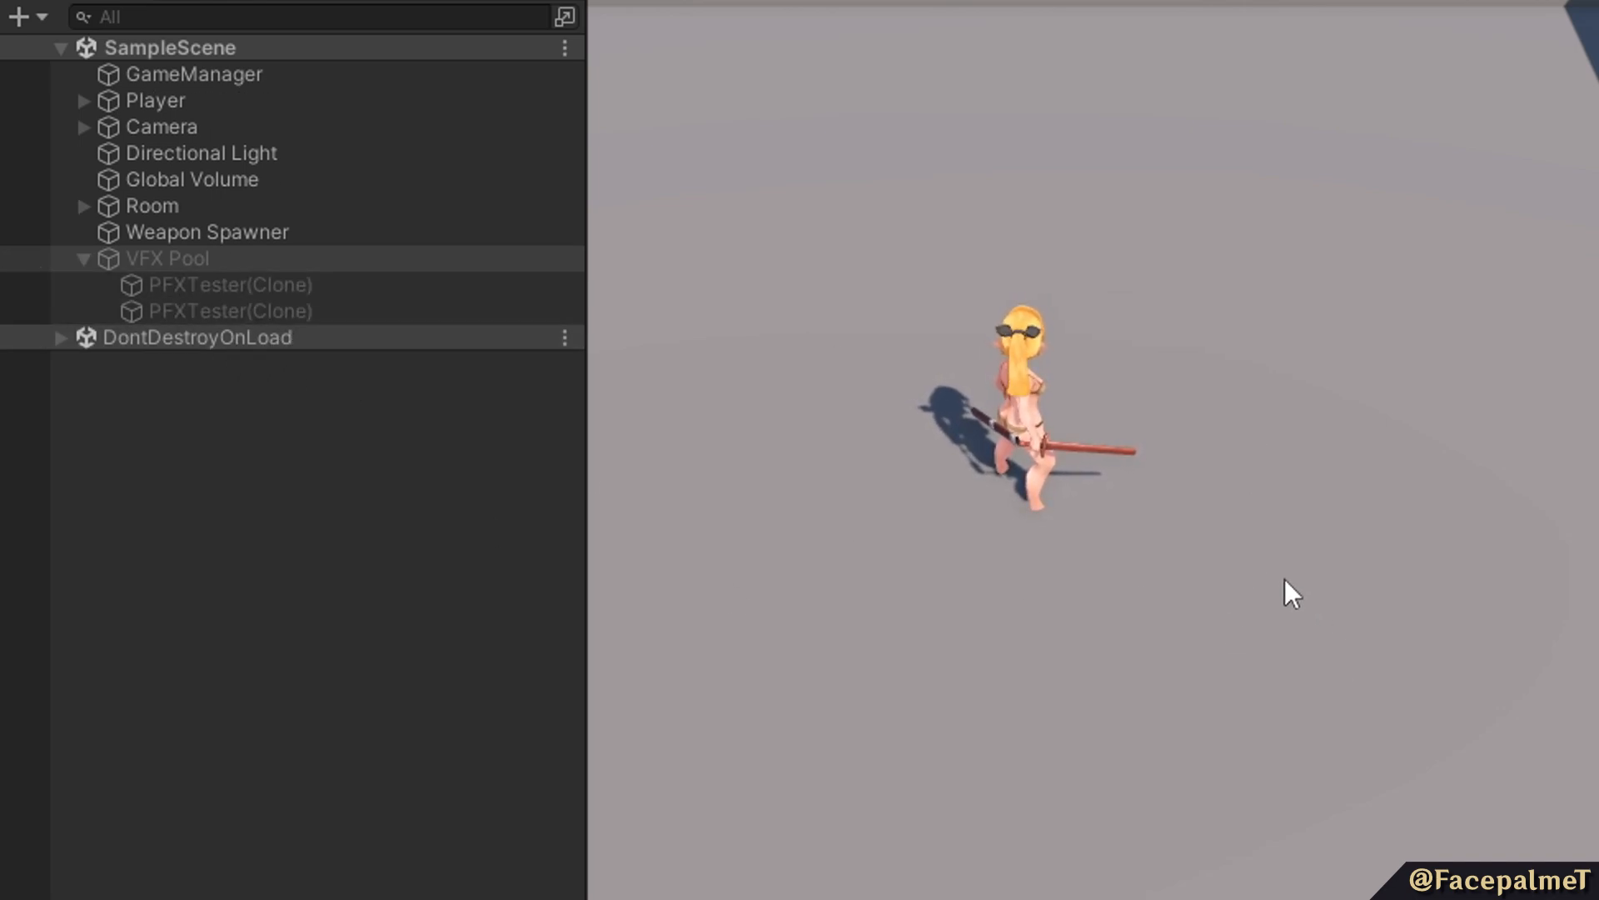
left_click(1212, 510)
left_click(1237, 498)
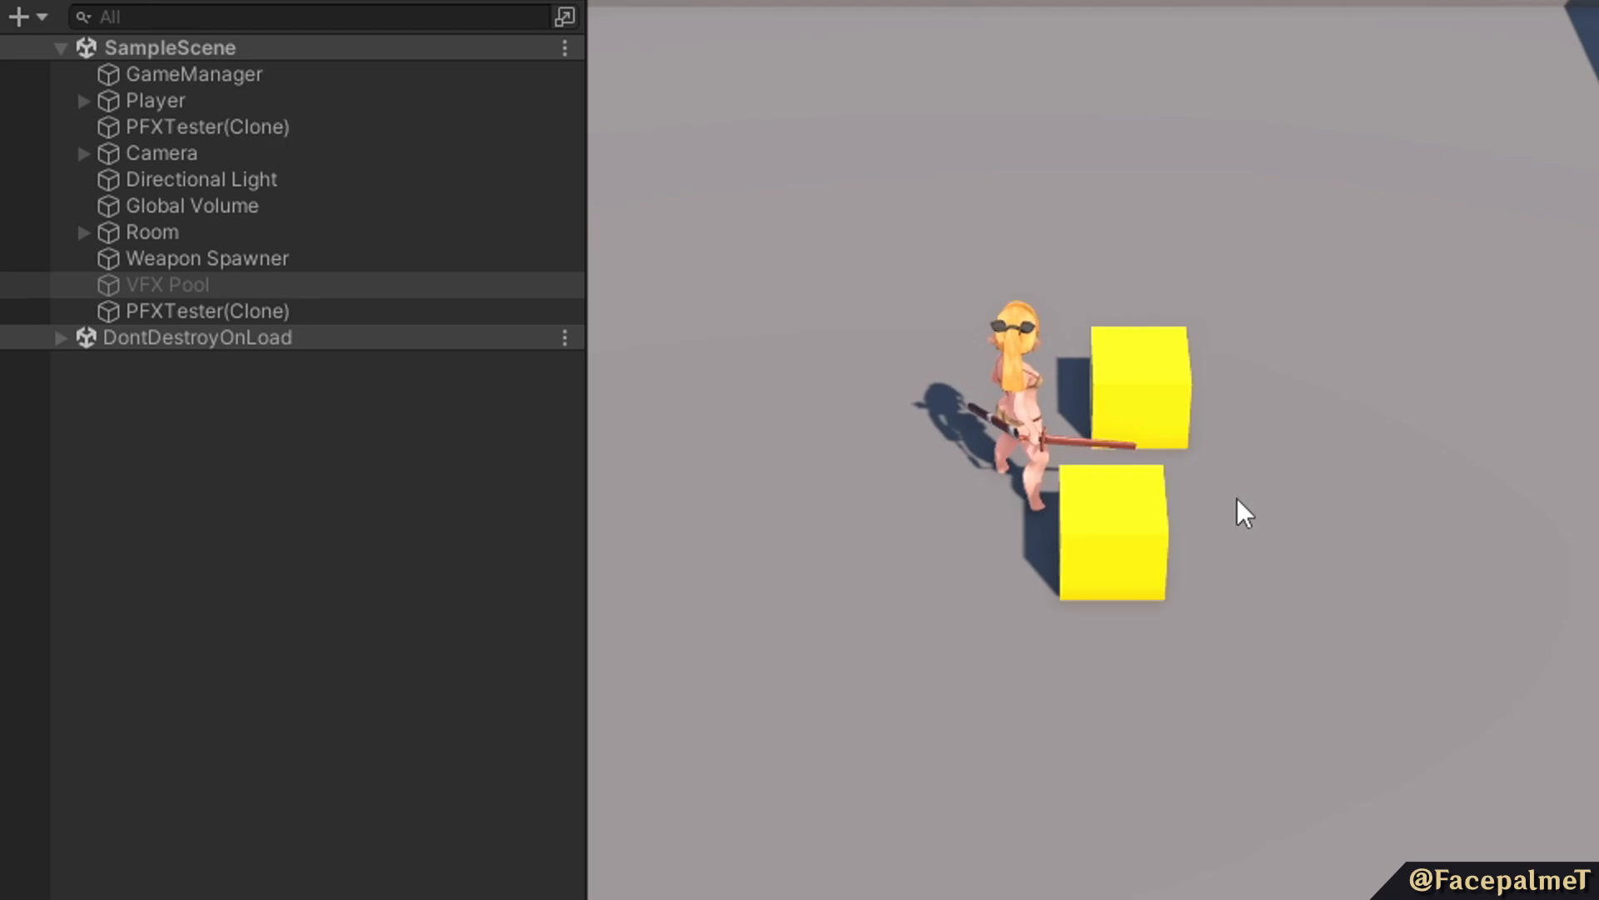
left_click(1229, 498)
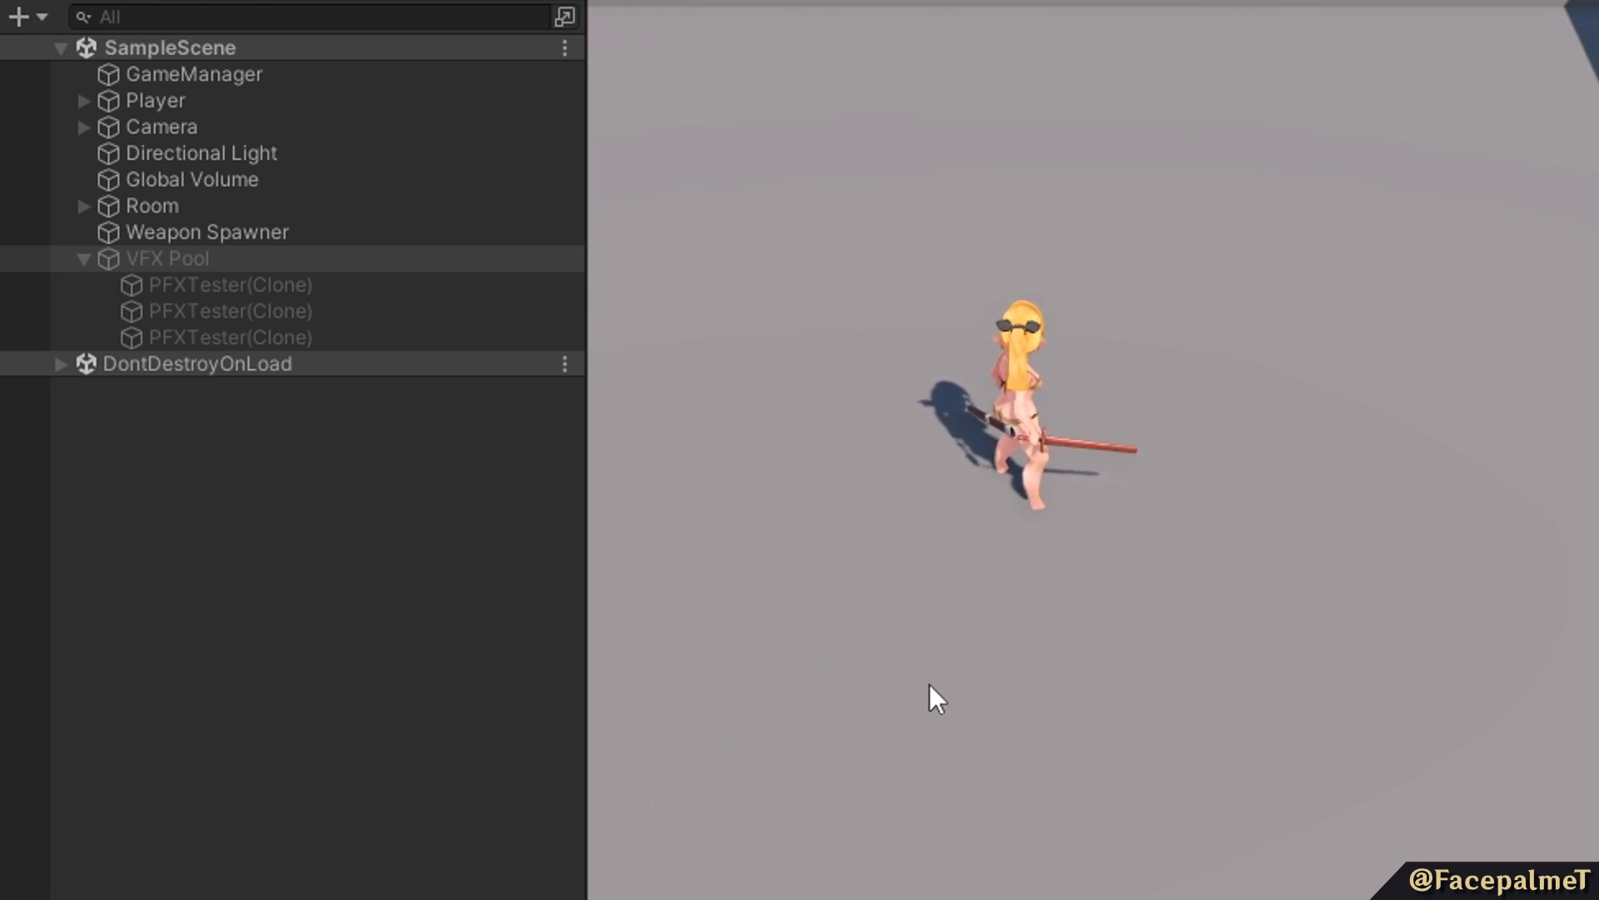
Spawn the PFXTester2 and PFXTester effects in turn, then PFXTester2 several times in quick succession to fill the VFX Pool.
key("2")
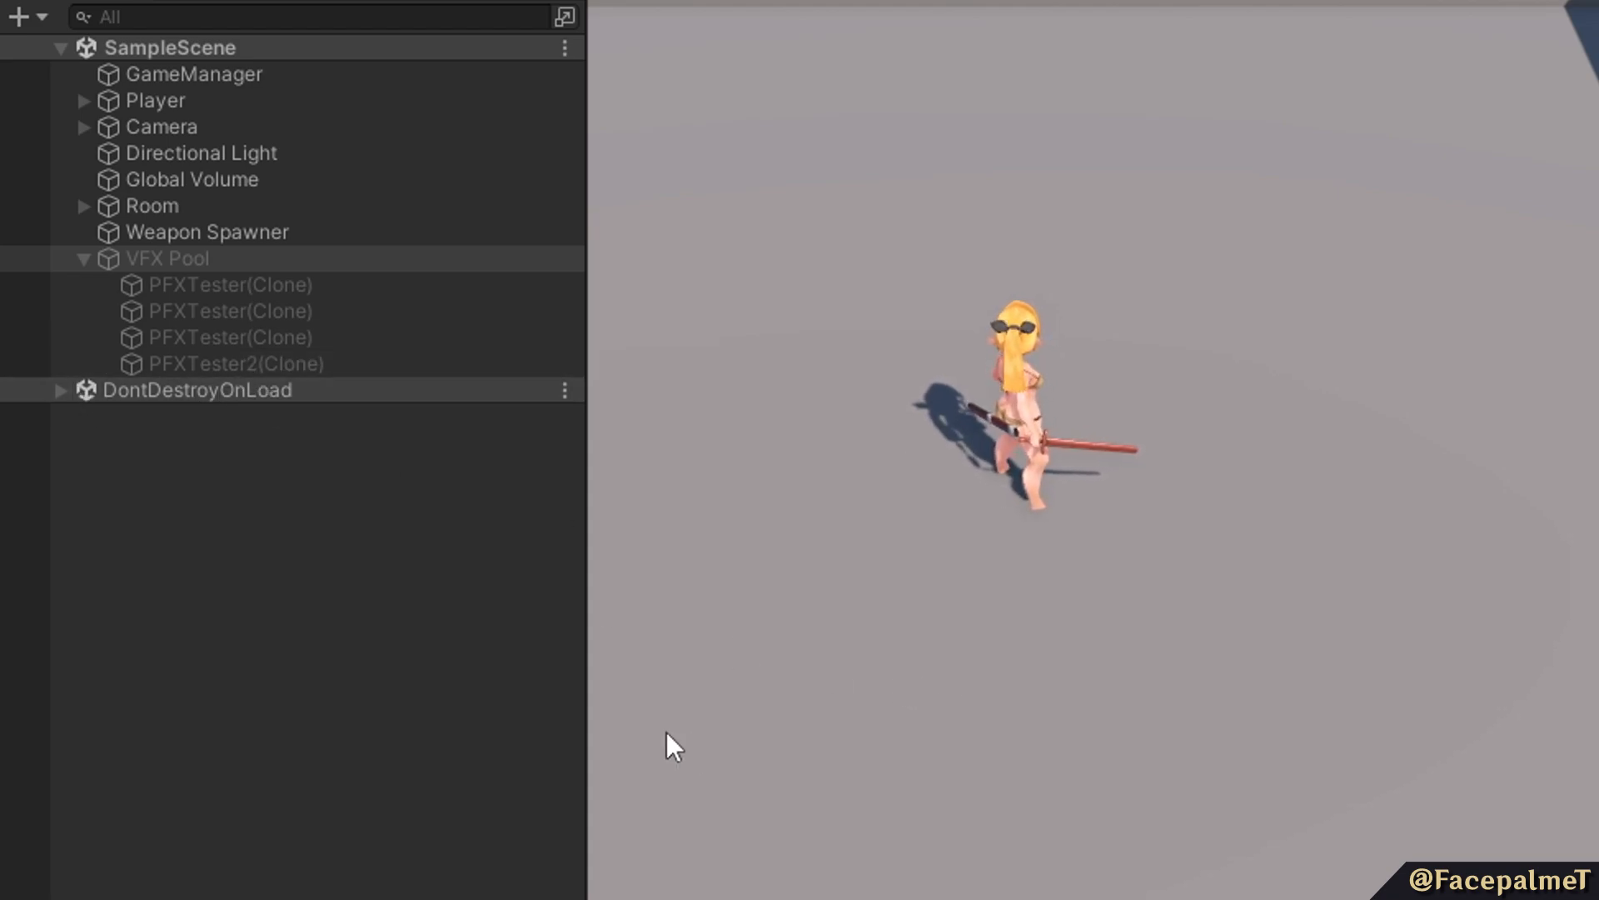
key("1")
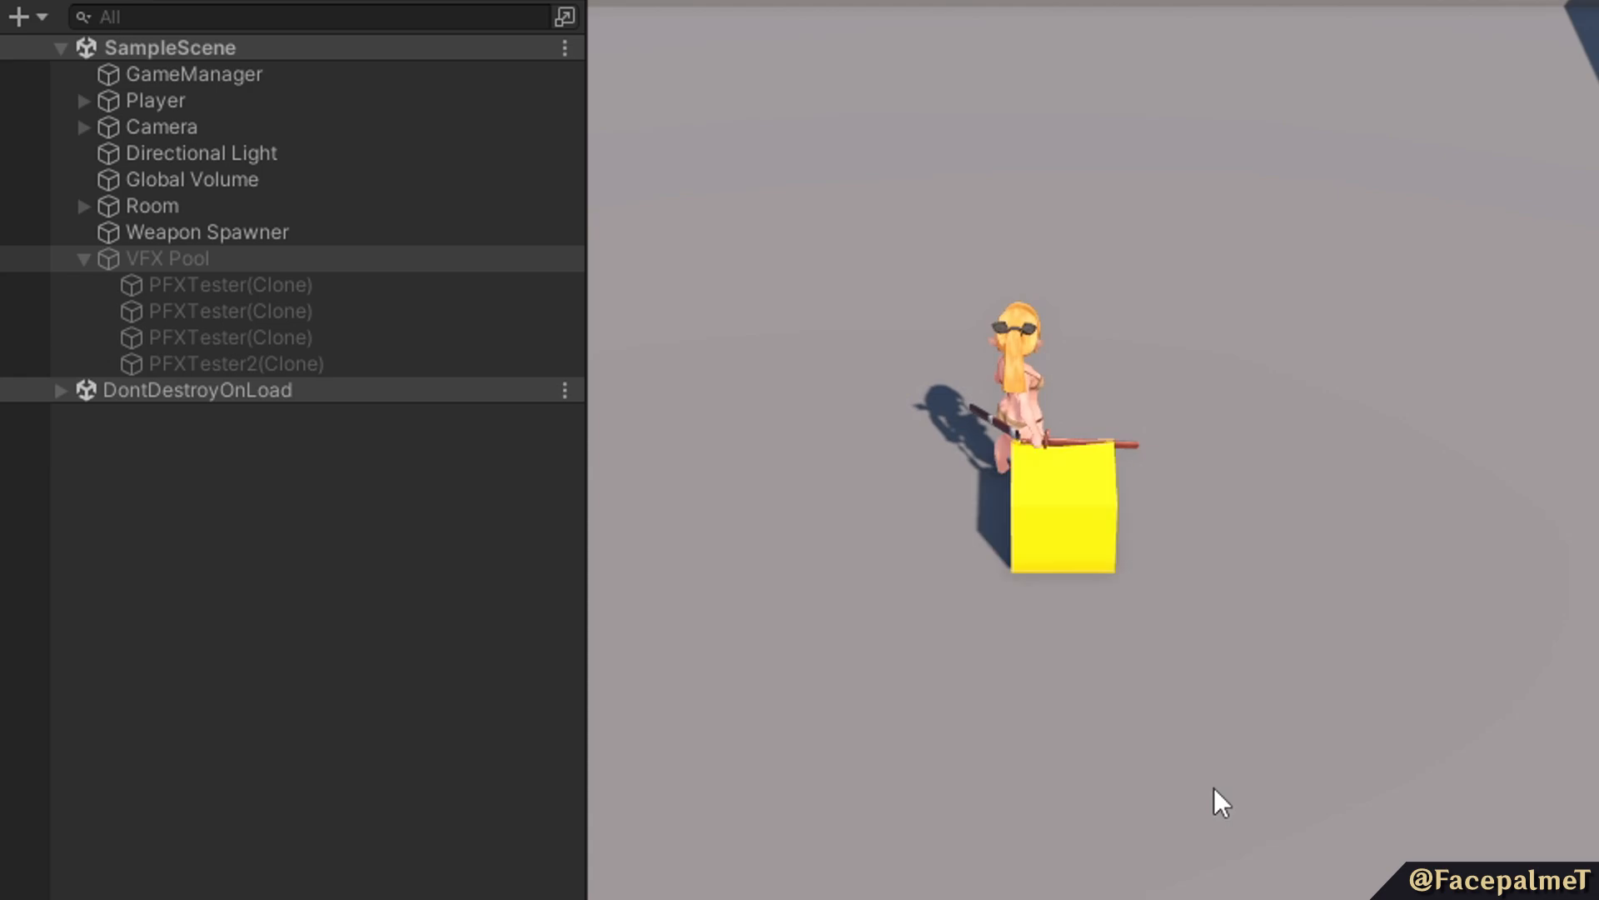
key("2")
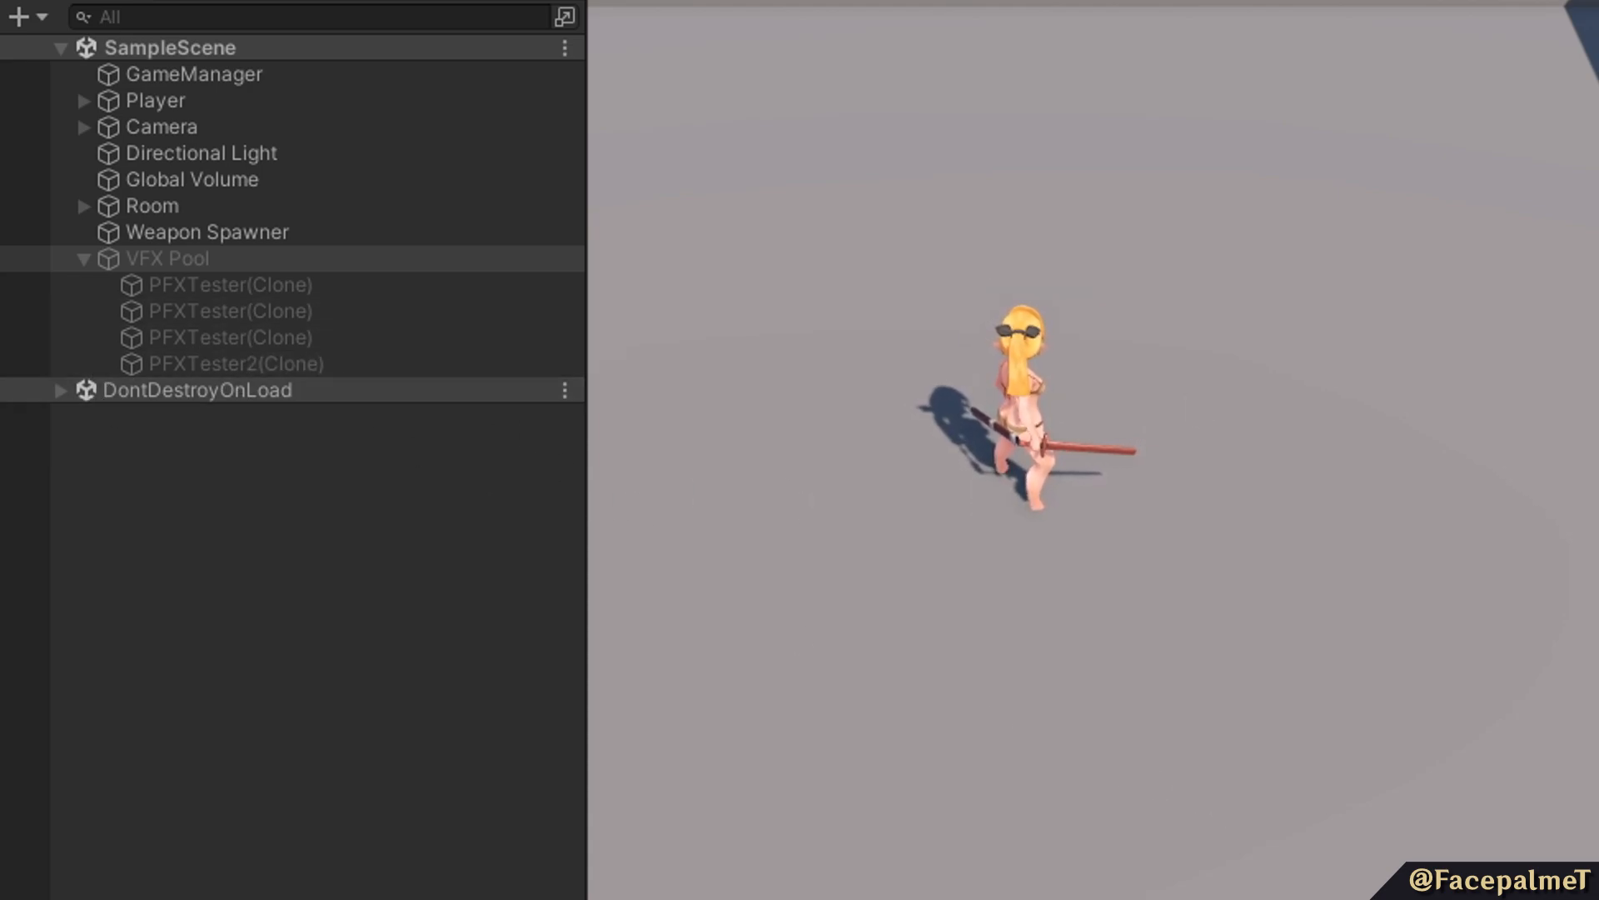
key("2")
key("2")
key("2")
key("2")
key("2")
key("2")
key("2")
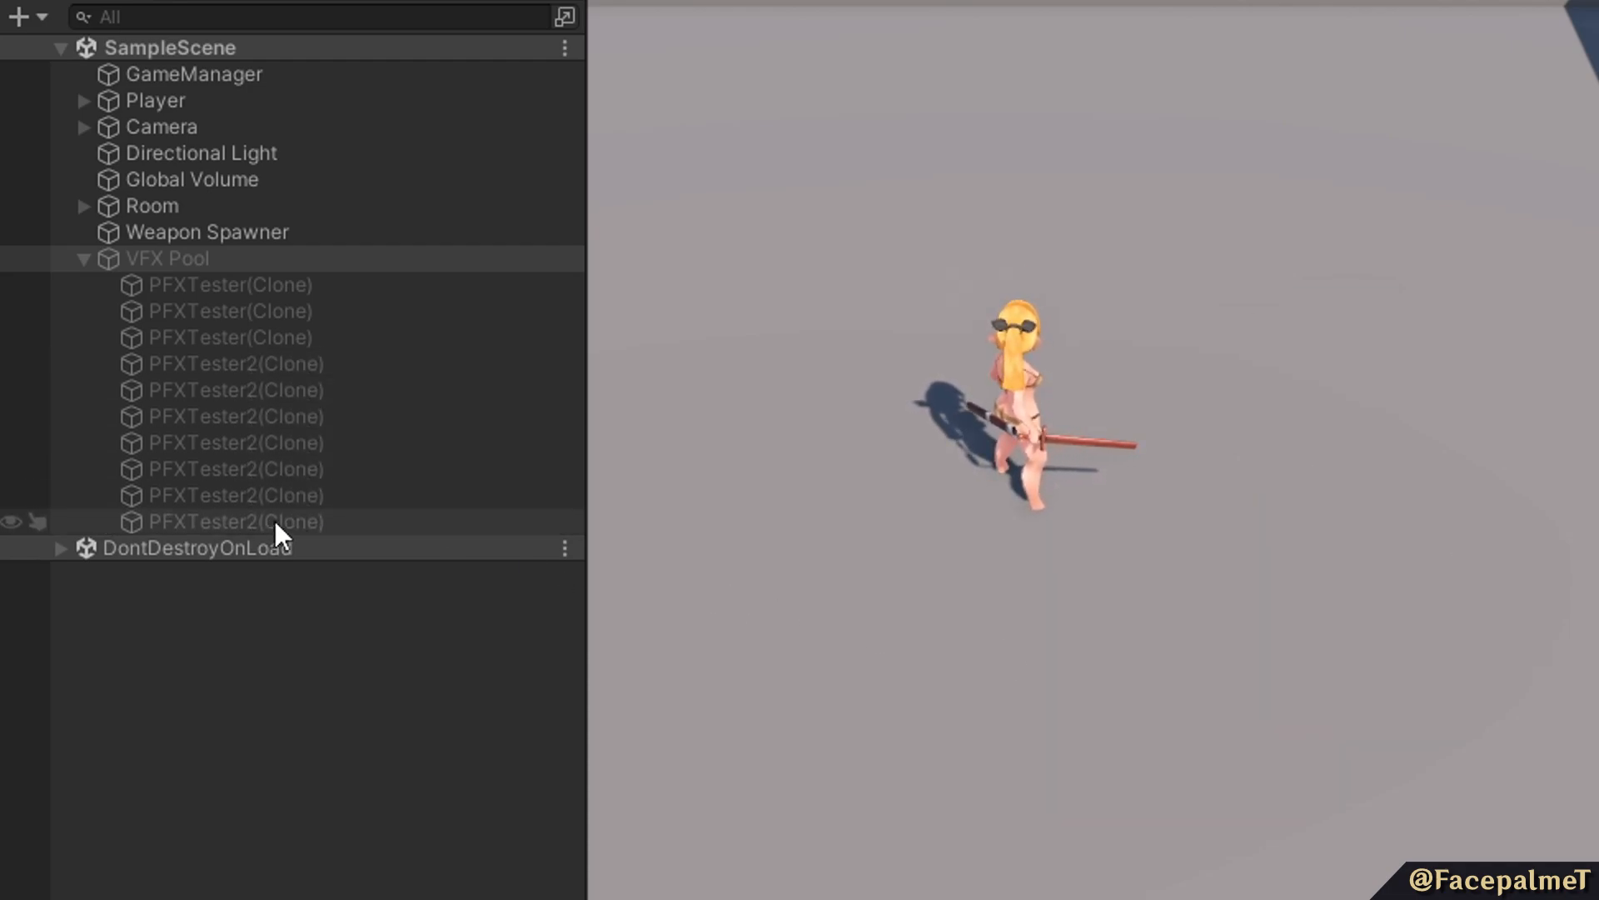
Alternate between spawning the PFXTester2 and PFXTester effects to check how pooled clones are reused.
key("2")
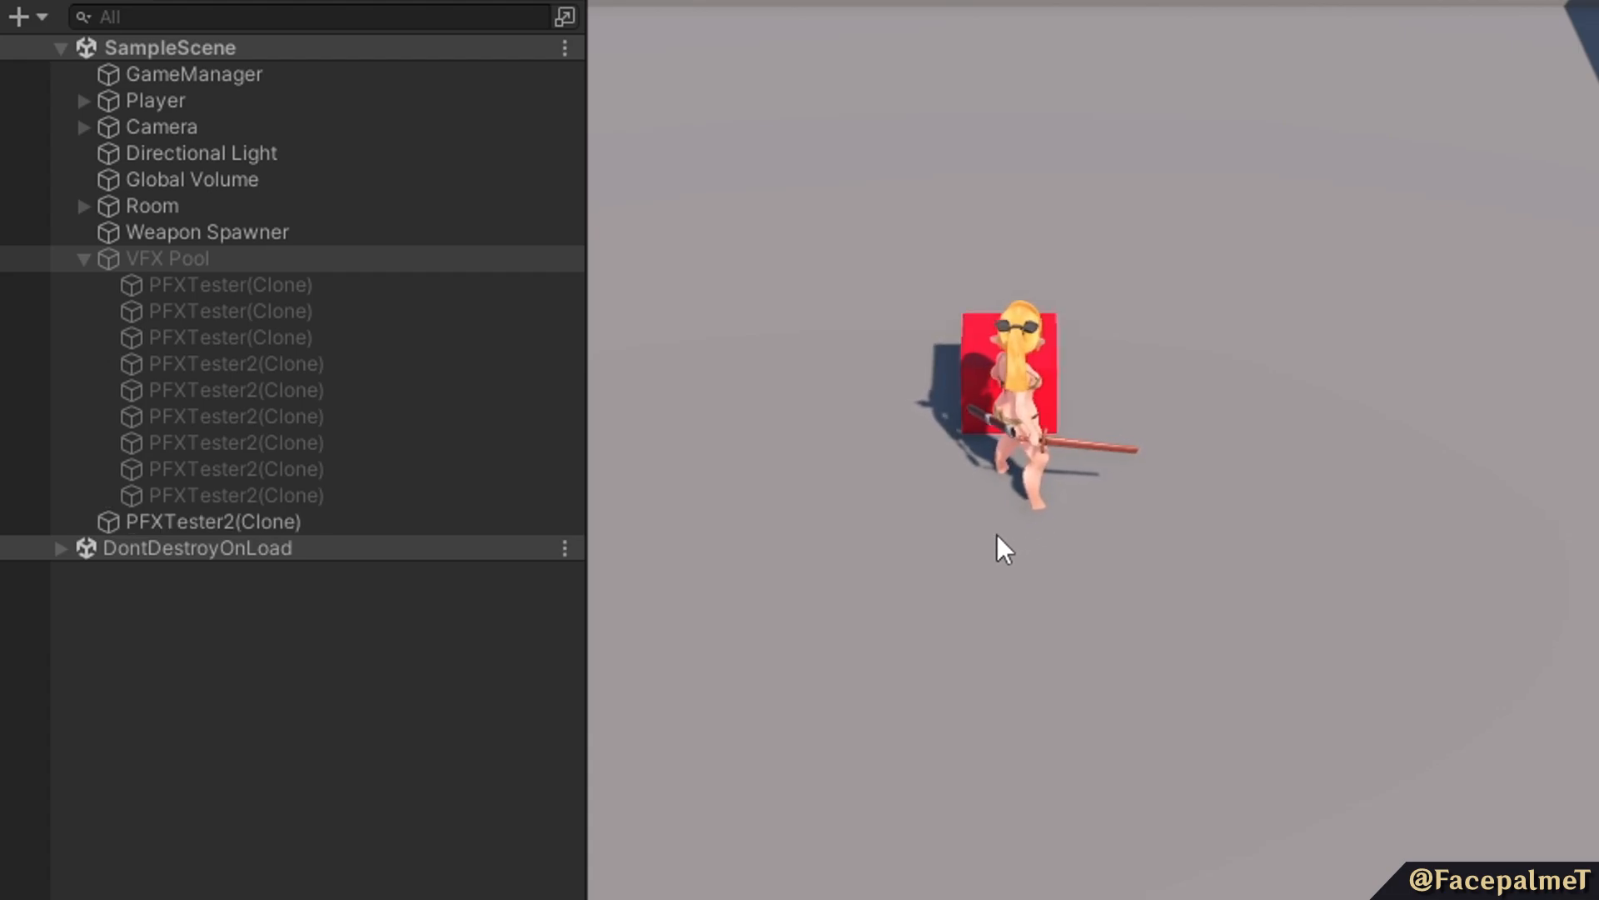
key("2")
key("1")
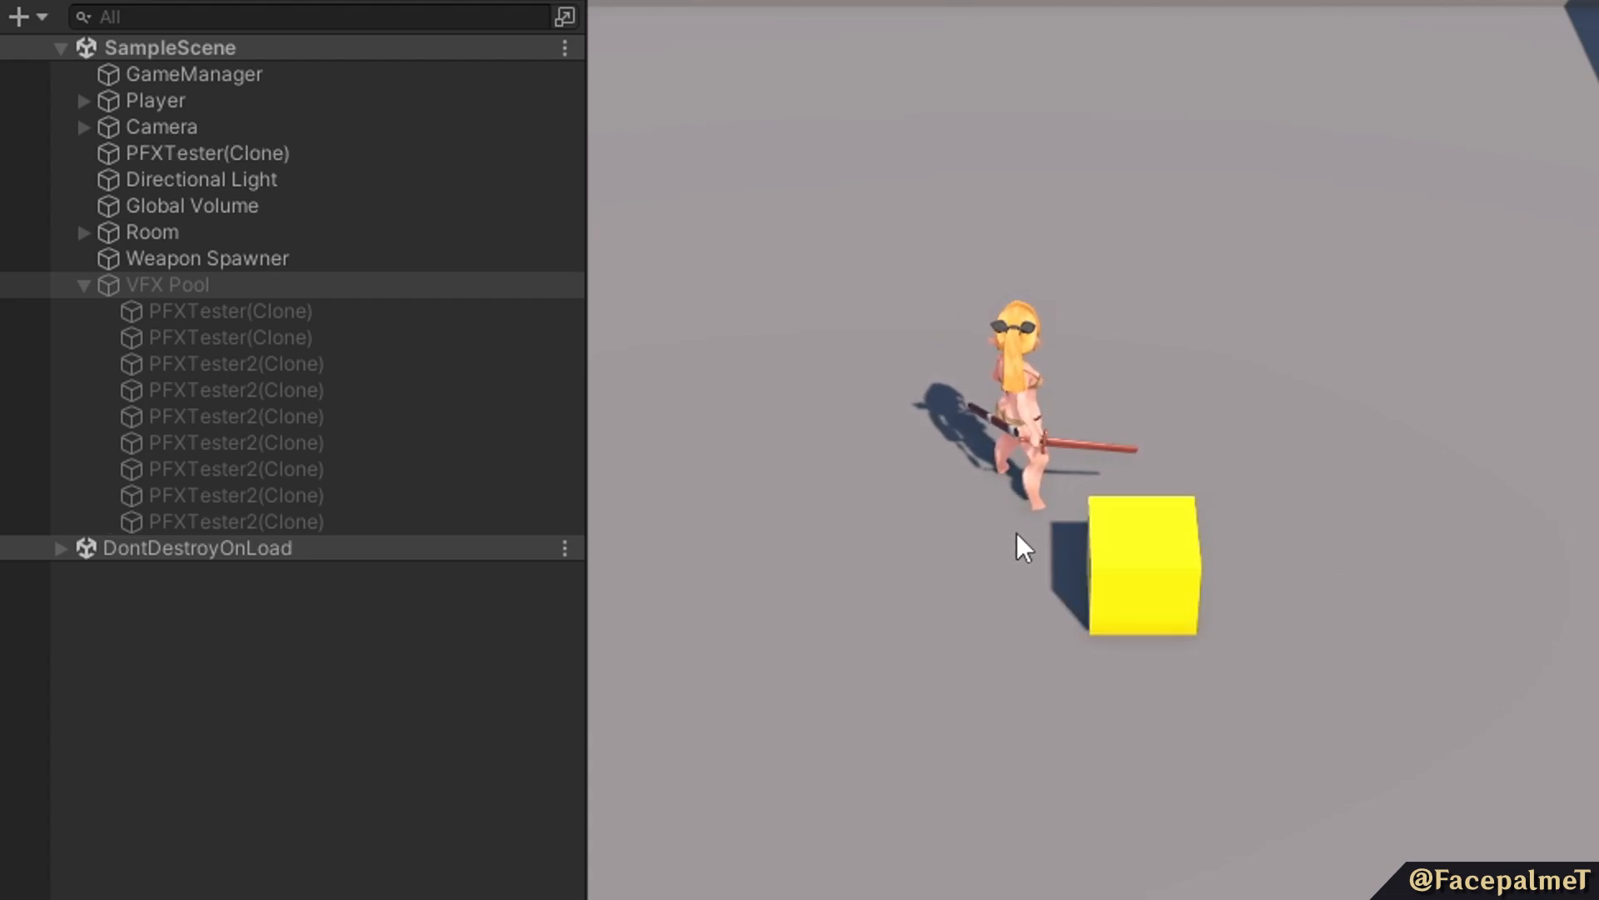
key("2")
key("1")
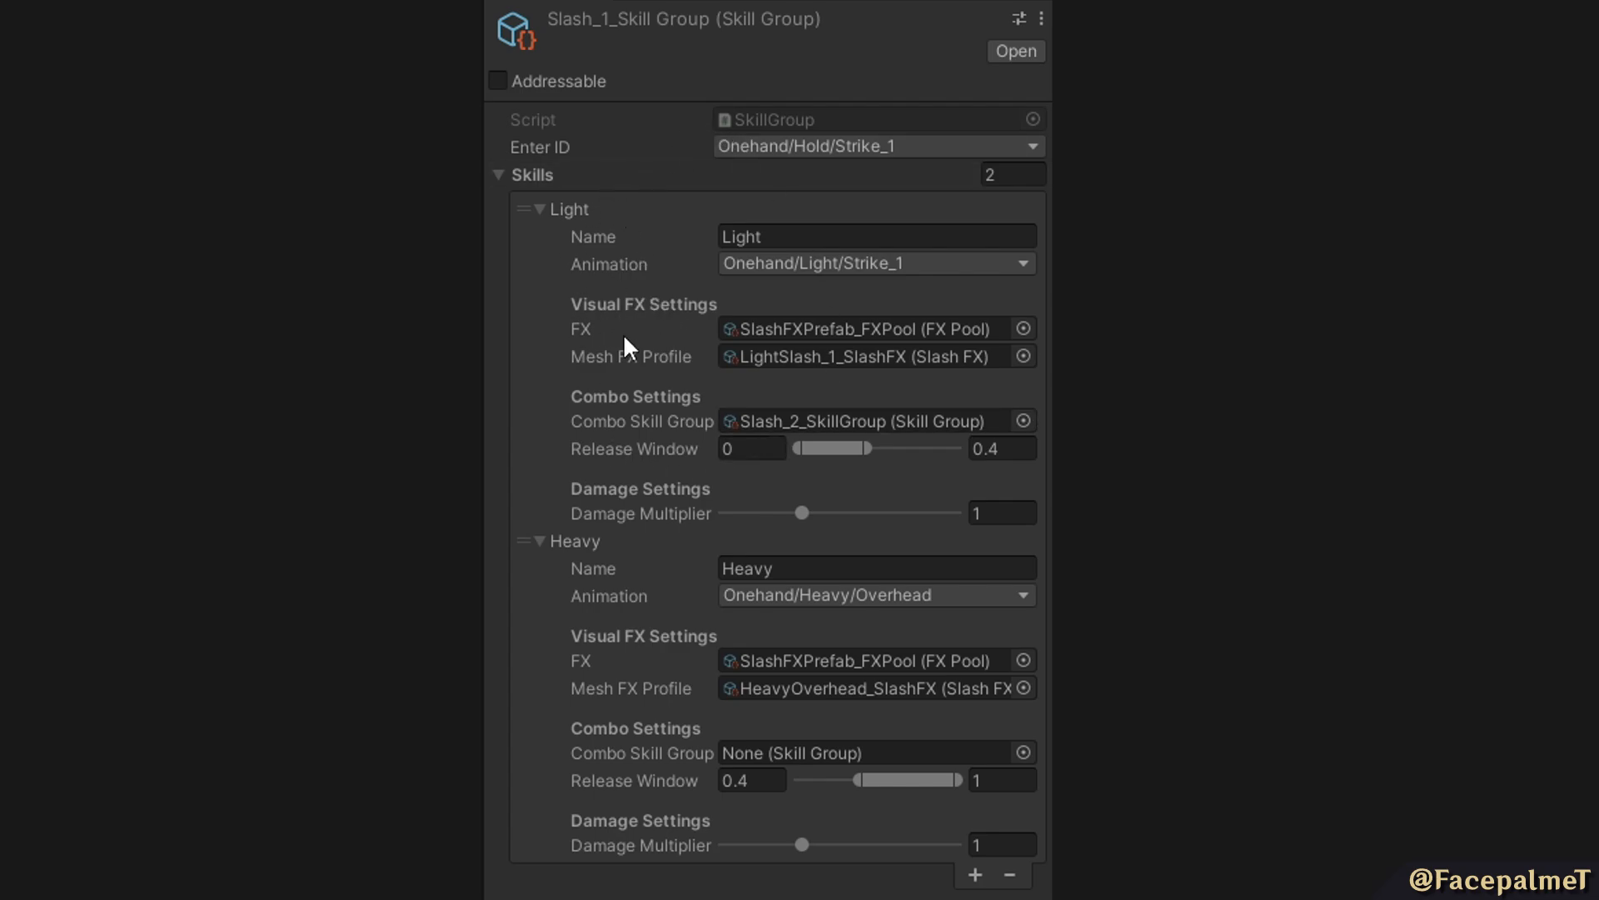
View the FX pool assets available for the Light skill's FX in the Slash_1 skill group.
left_click(1022, 328)
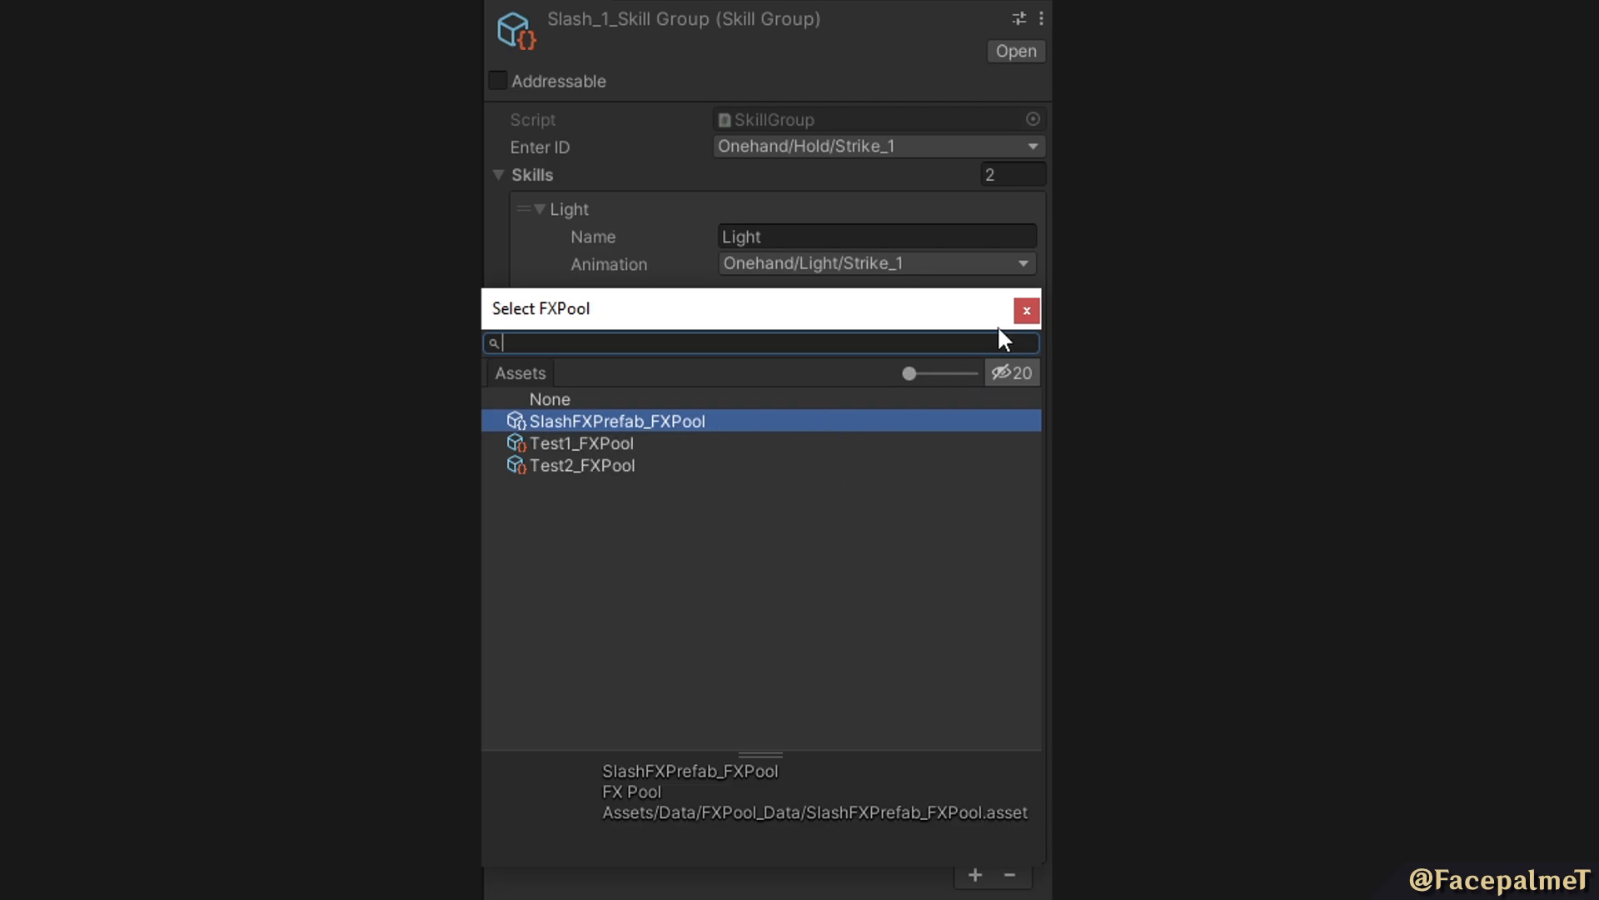
left_click(1026, 310)
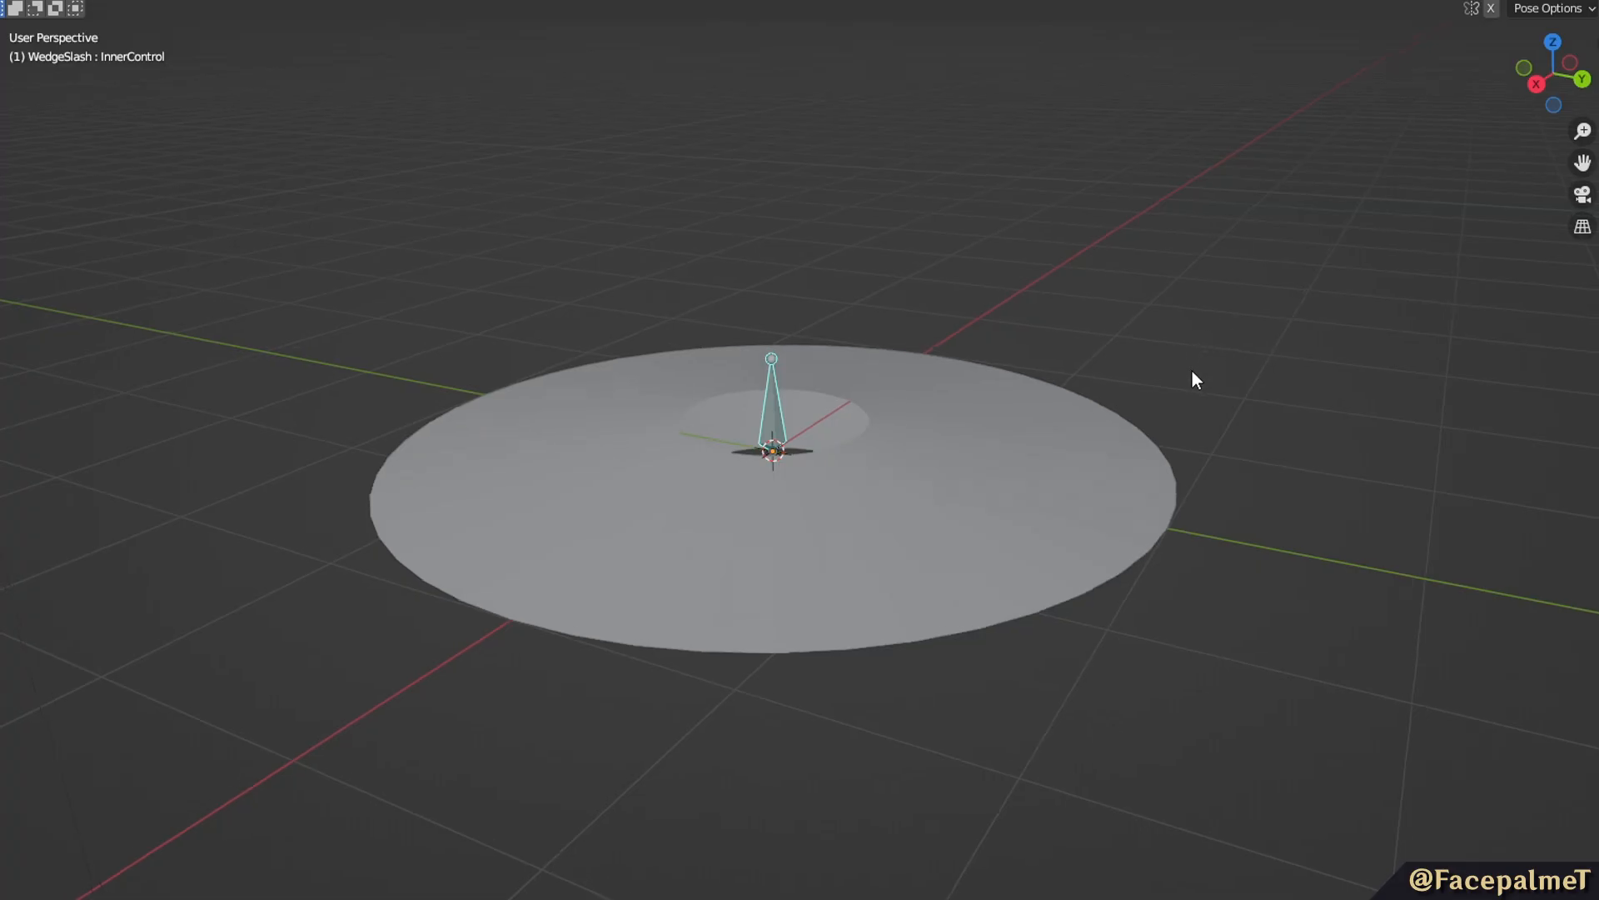
Switch to Blender and try moving the InnerControl bone of the WedgeSlash rig.
middle_click_drag(1191, 373, 1277, 393)
middle_click_drag(1246, 525, 1063, 494)
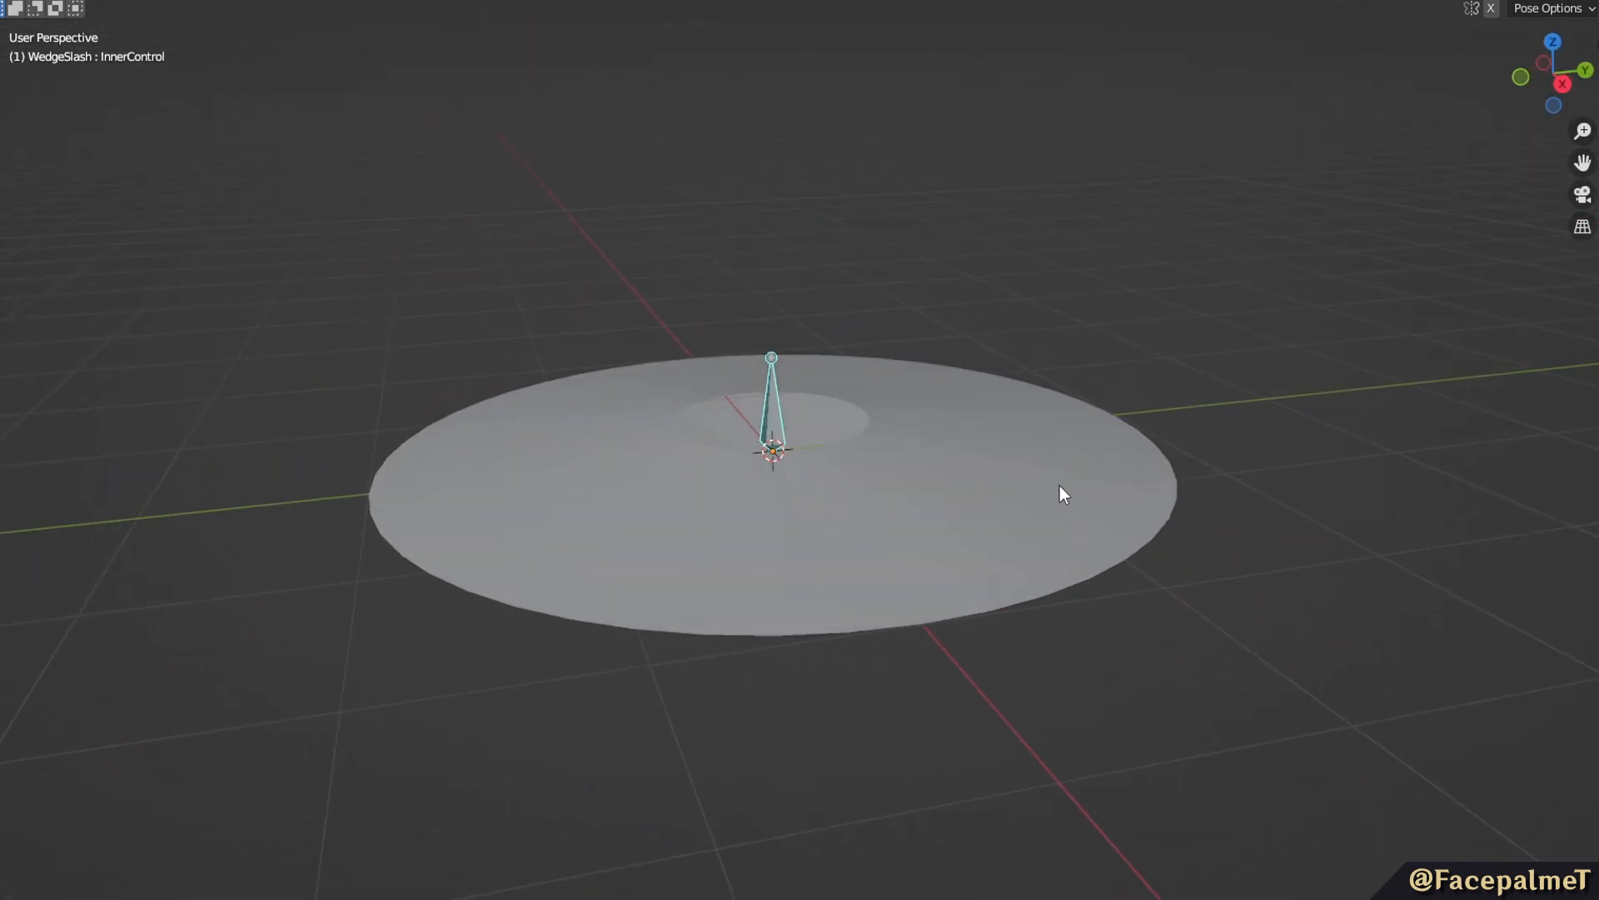
middle_click_drag(791, 427, 988, 423)
key("g")
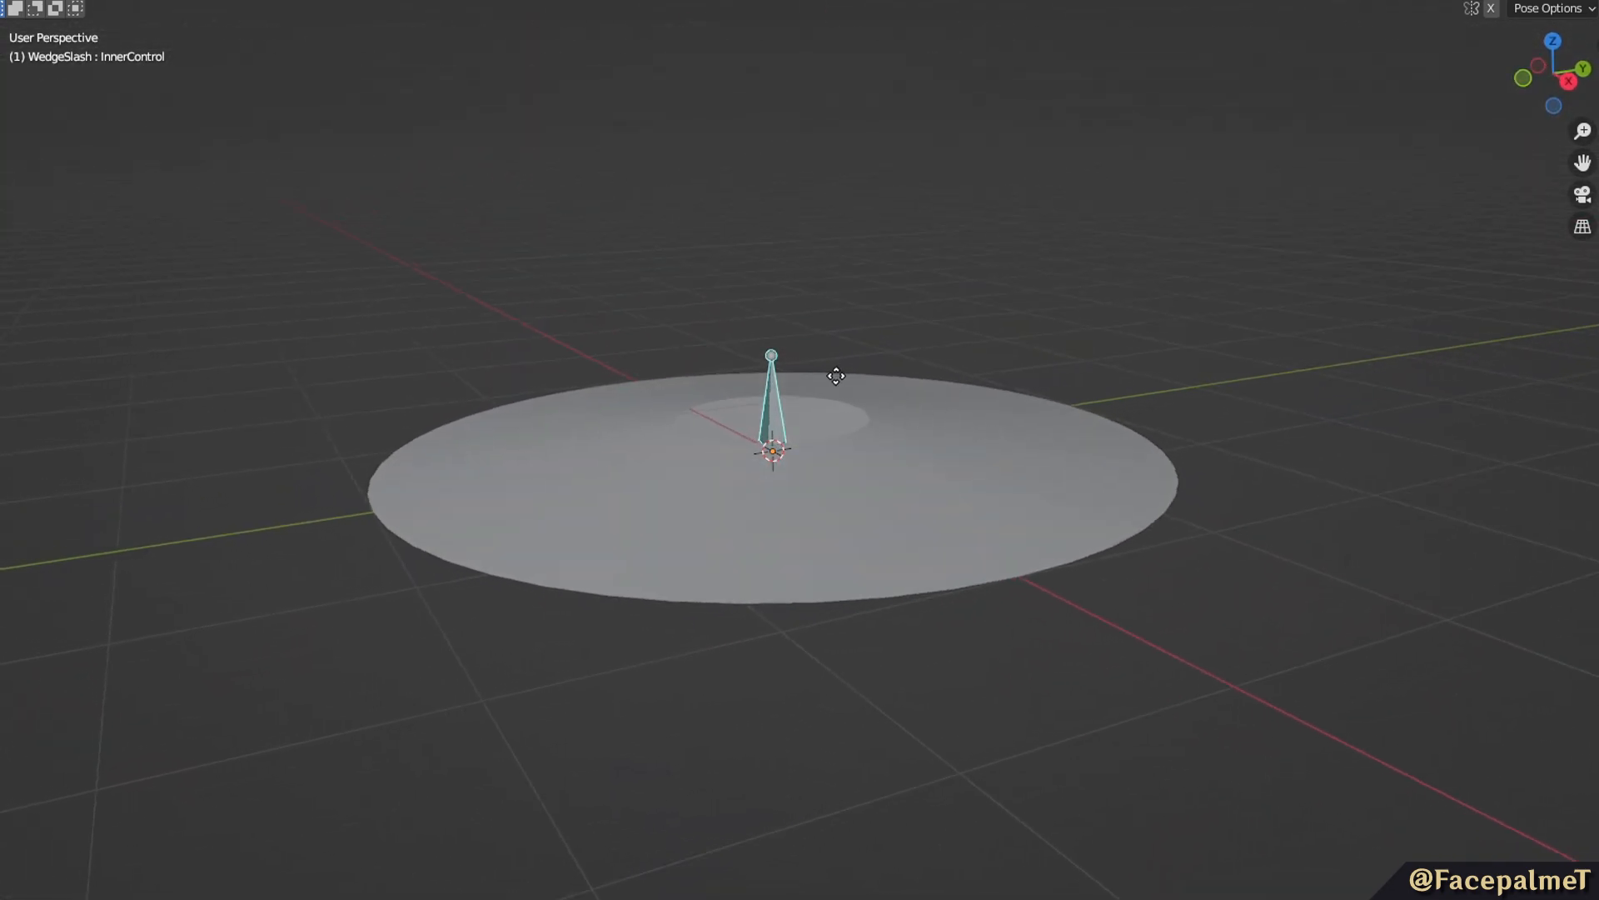
Try moving the downward-pointing control bone beneath the wedge mesh.
left_click(823, 487)
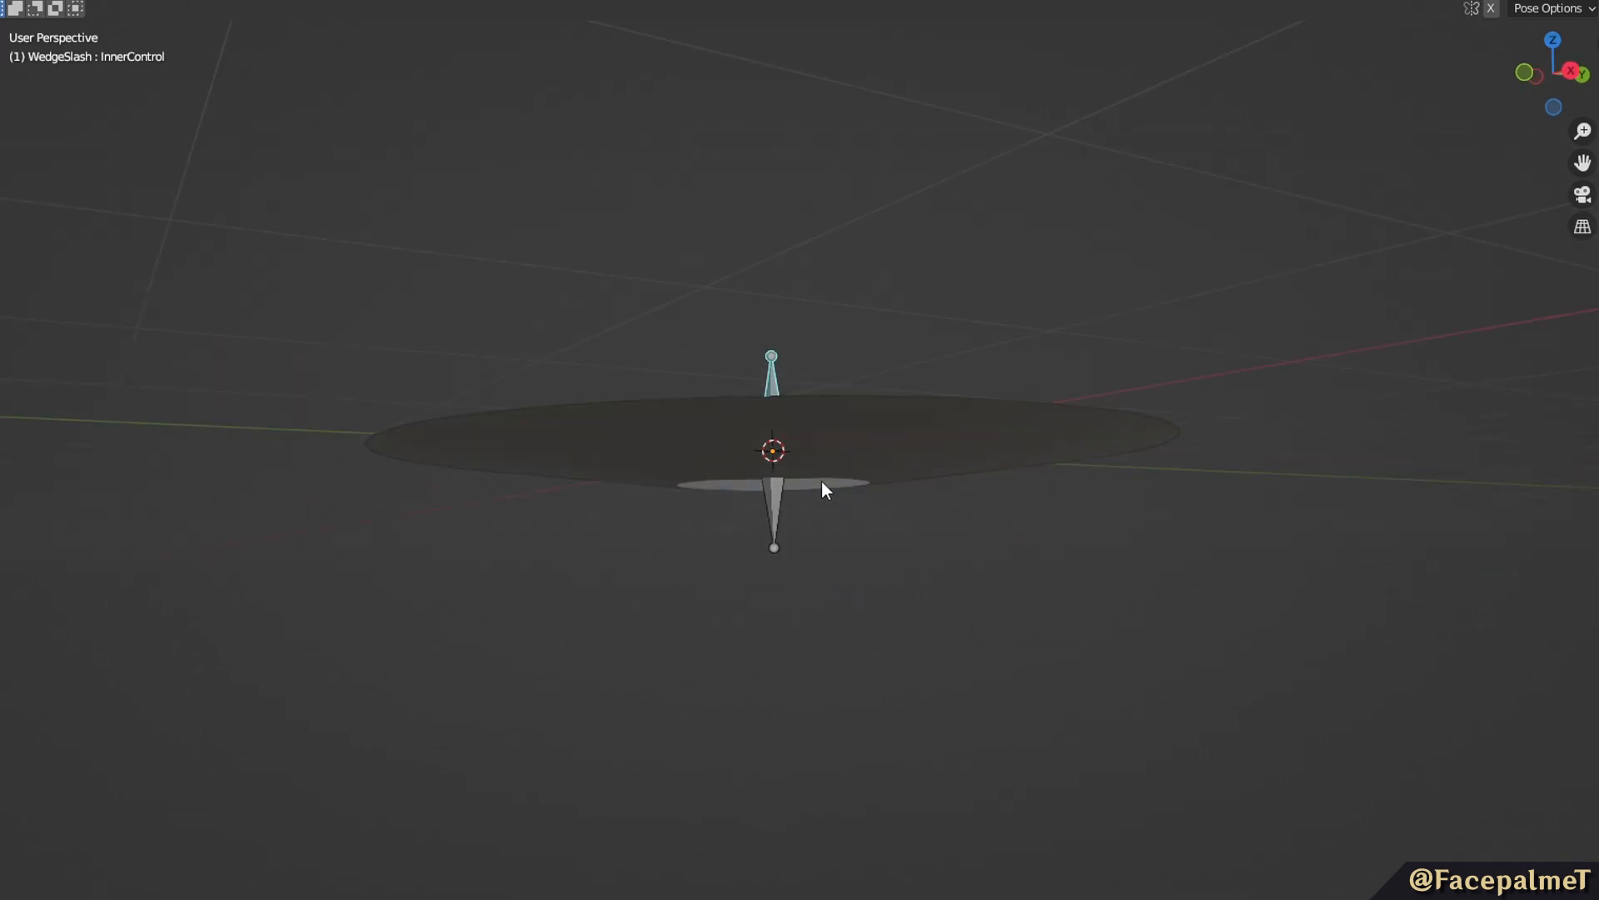
left_click(776, 518)
key("g")
right_click(880, 513)
Try moving the InnerControl bone sideways in a top-down view to shift the wedge mesh's inner hole.
middle_click_drag(884, 533, 958, 679)
left_click(772, 434)
middle_click_drag(772, 433, 908, 533)
key("g")
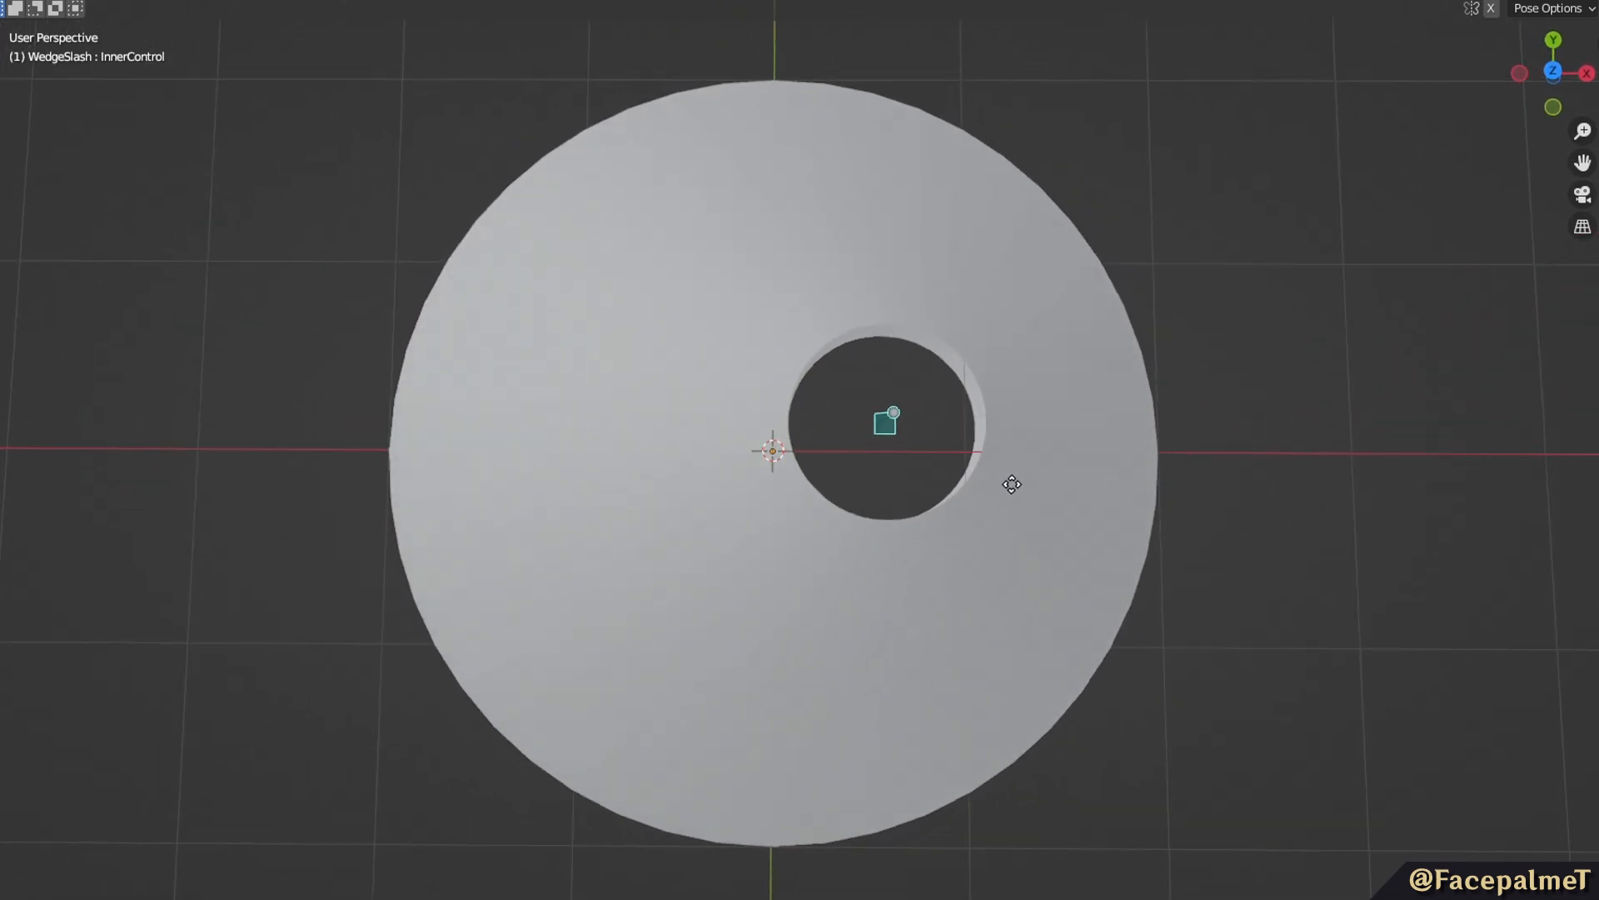
right_click(908, 547)
Select the WedgeMesh object and examine its ring shape and inner hole from several angles.
middle_click_drag(909, 548, 911, 243)
left_click(781, 482)
left_click(900, 142)
middle_click_drag(900, 143, 945, 485)
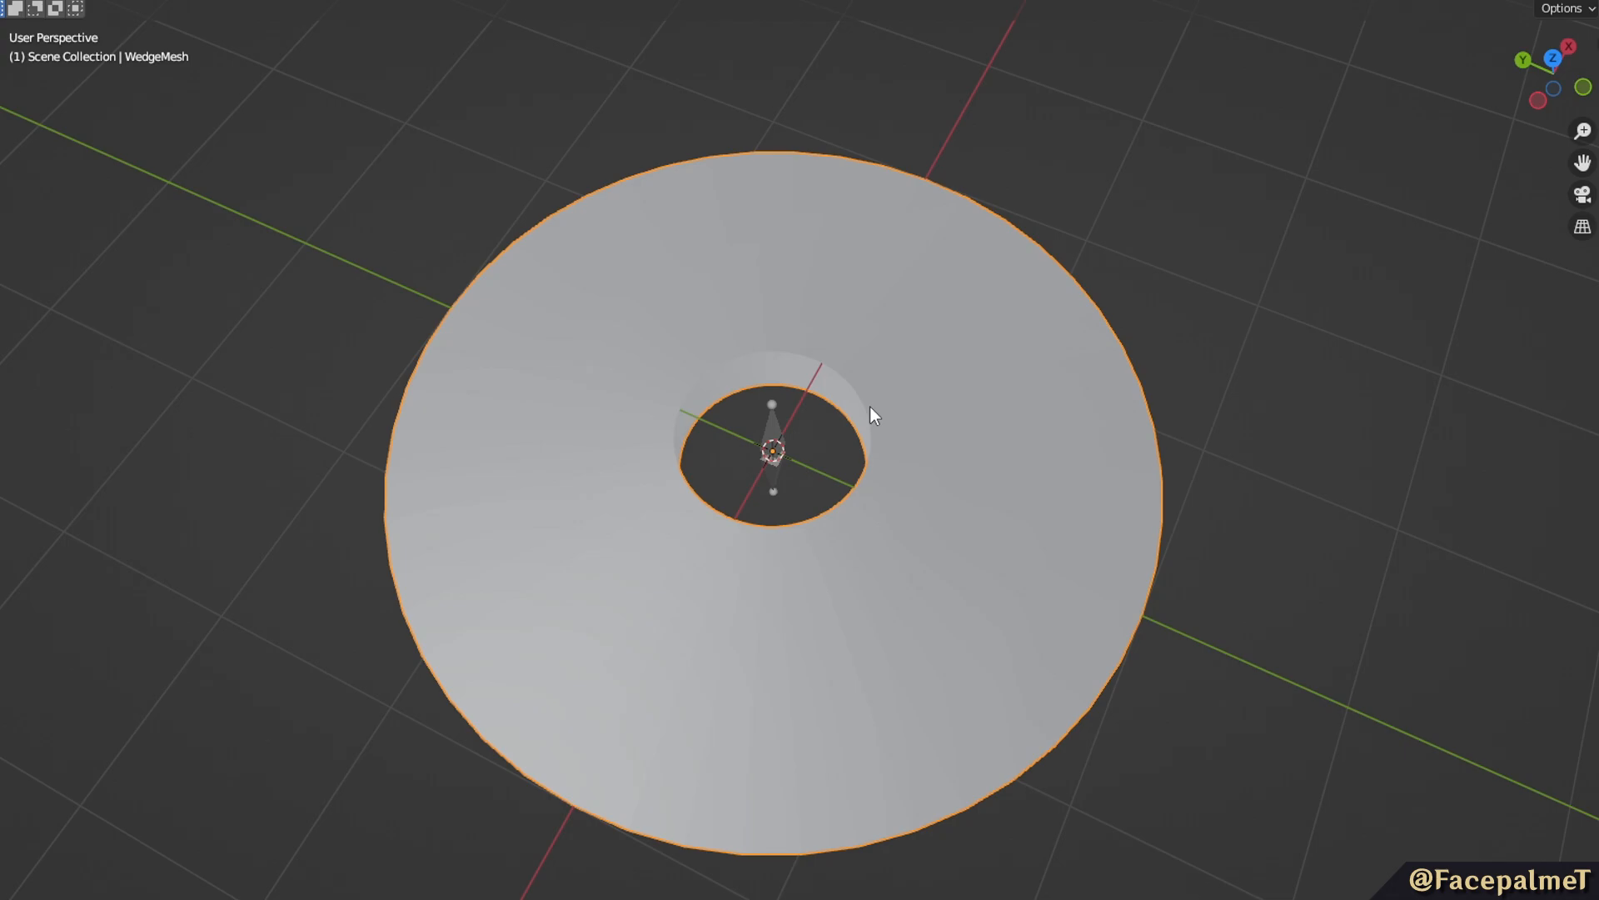
middle_click_drag(871, 414, 1117, 473)
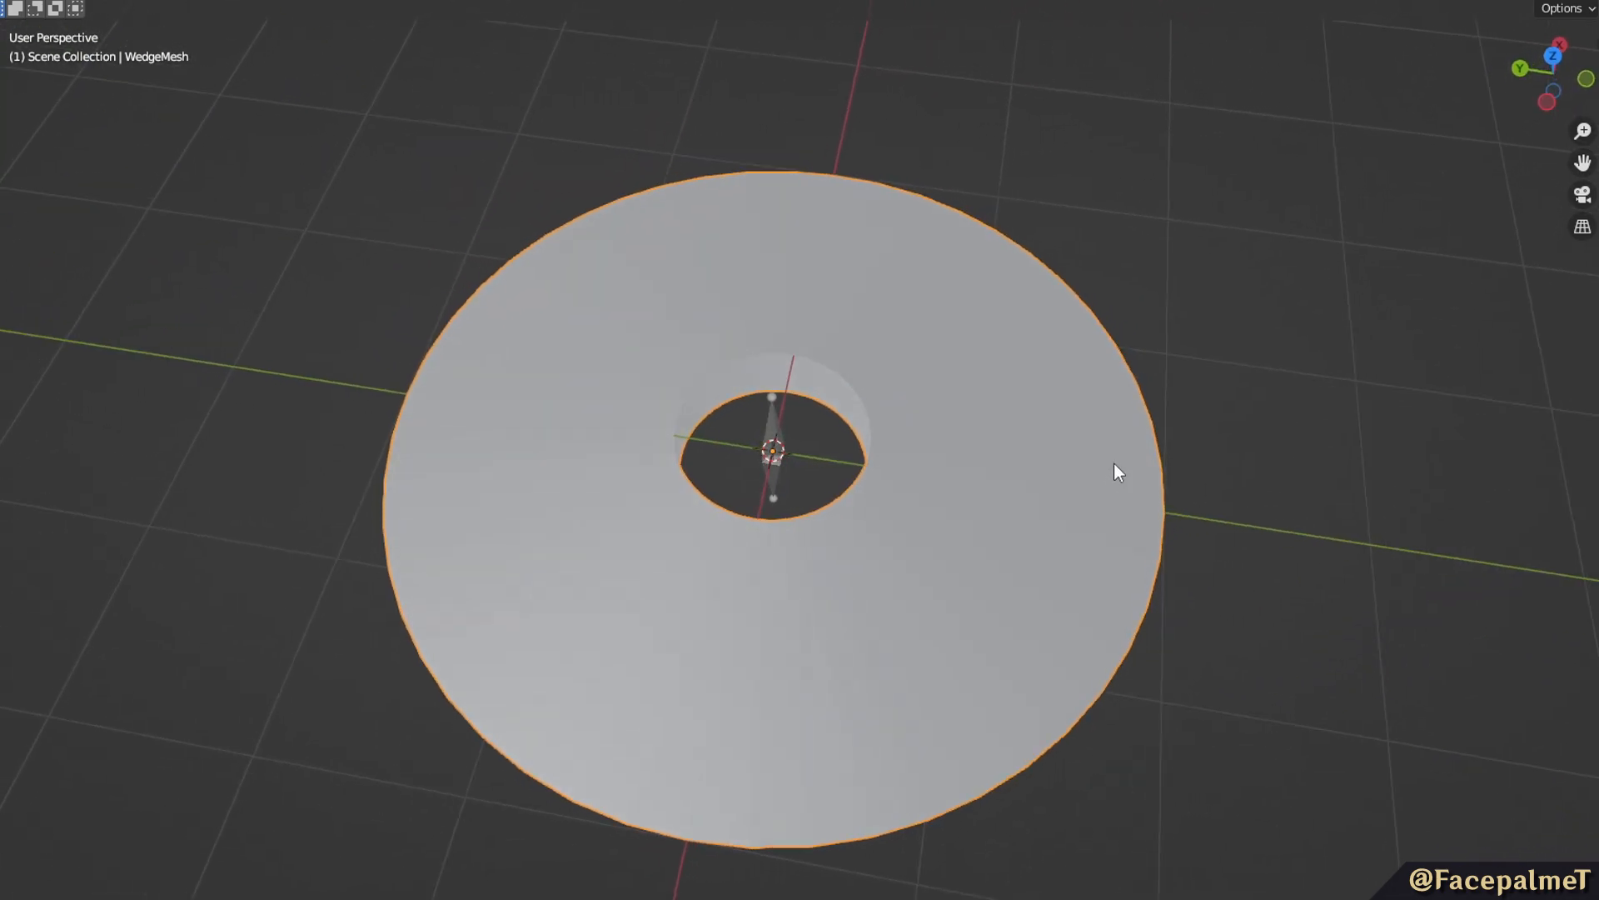
mouse_move(1163, 535)
middle_mouse_down()
mouse_move(1157, 510)
mouse_move(1131, 573)
mouse_move(1150, 599)
mouse_move(1216, 588)
mouse_move(1187, 533)
middle_mouse_up()
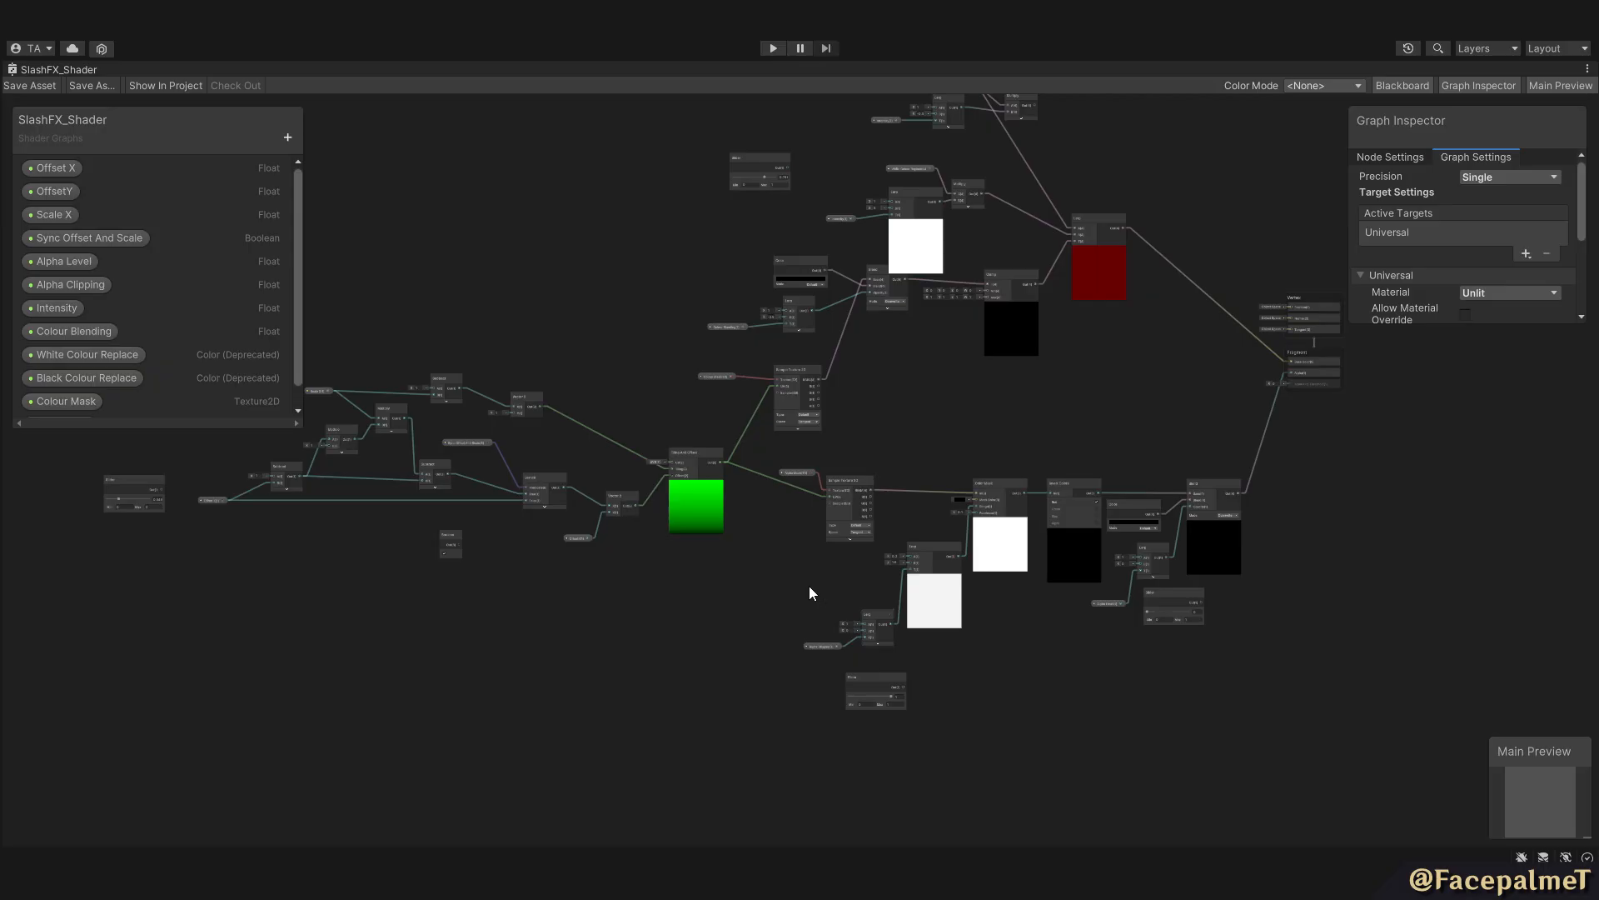
Switch to Unity and examine the SlashFX_Shader graph from its offset and scale nodes through texture sampling to the fragment outputs.
middle_click_drag(570, 599, 964, 570)
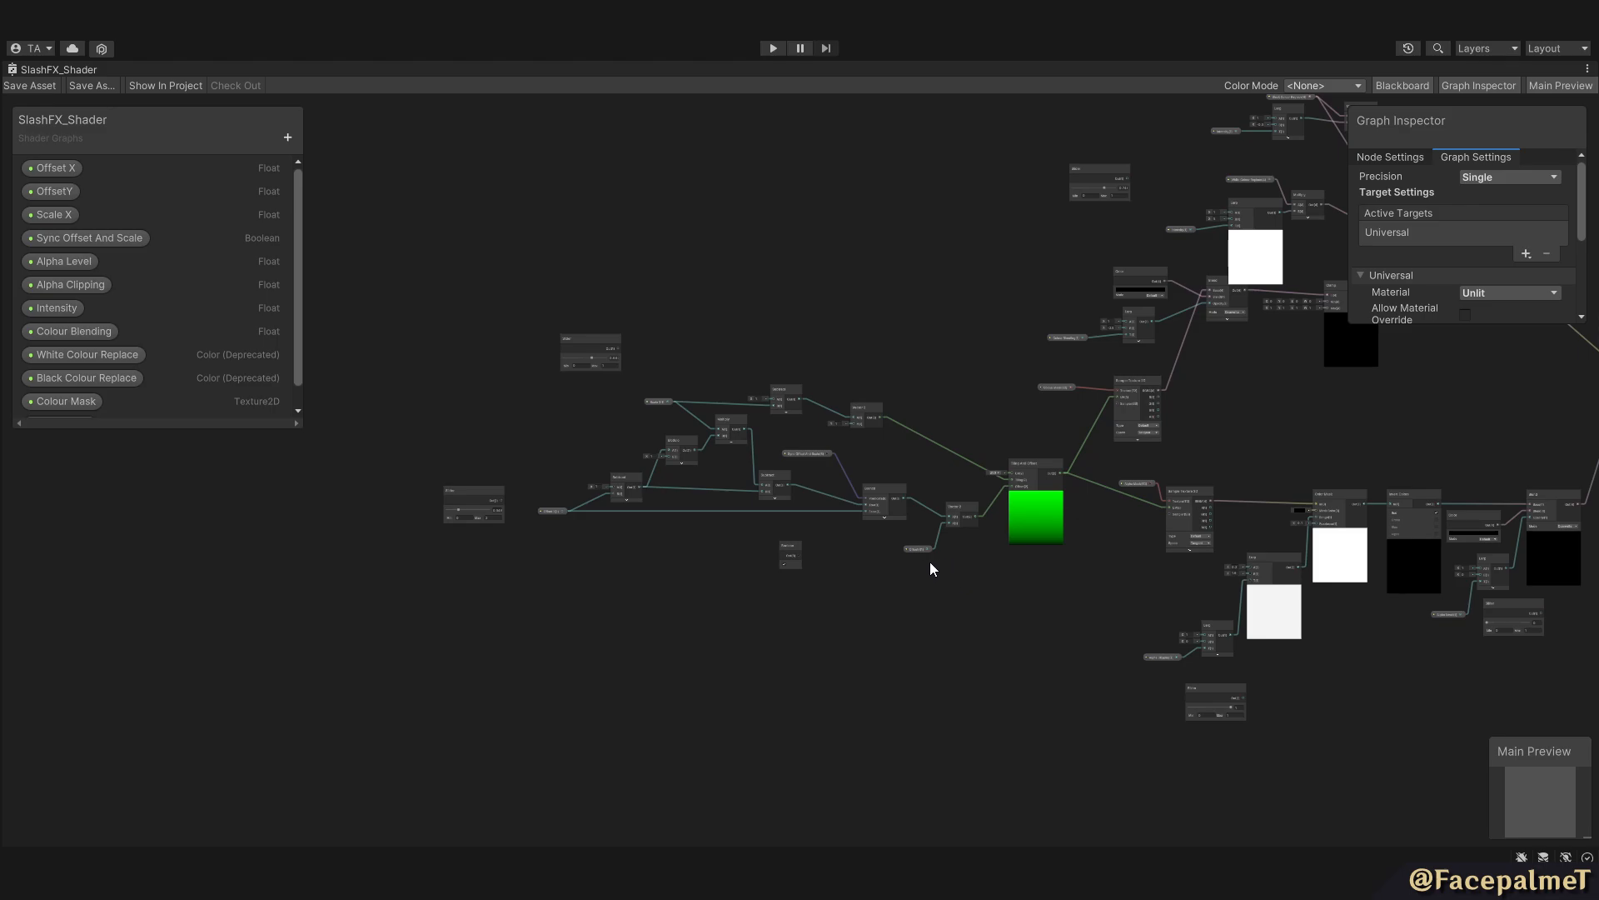
middle_click_drag(1013, 583, 806, 595)
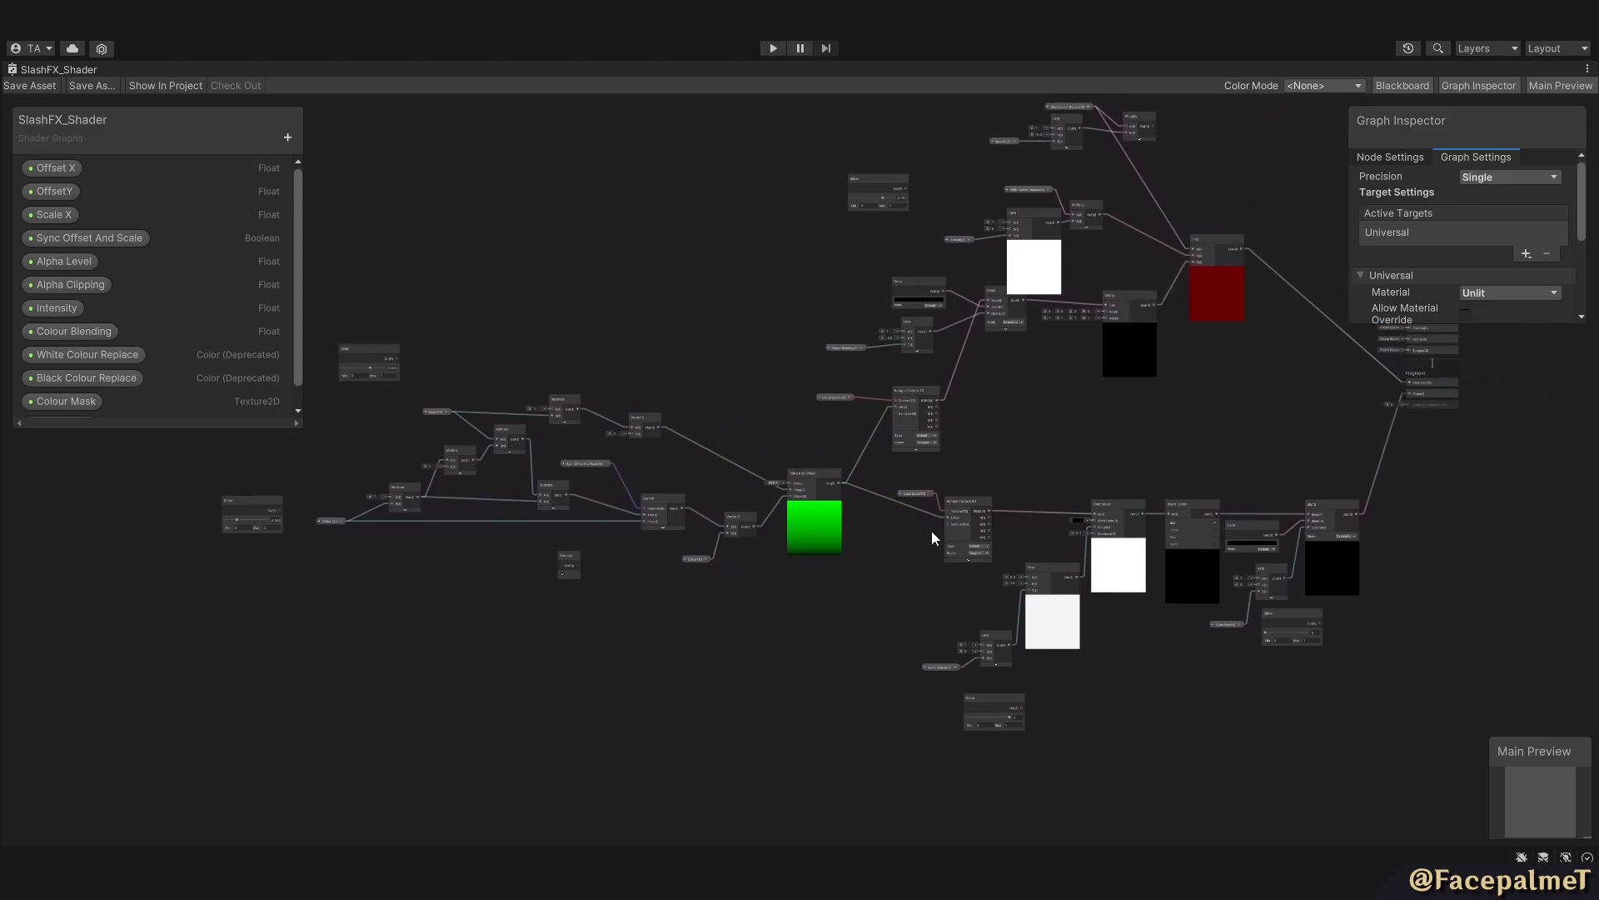
middle_click_drag(931, 531, 797, 558)
middle_click_drag(948, 518, 1167, 471)
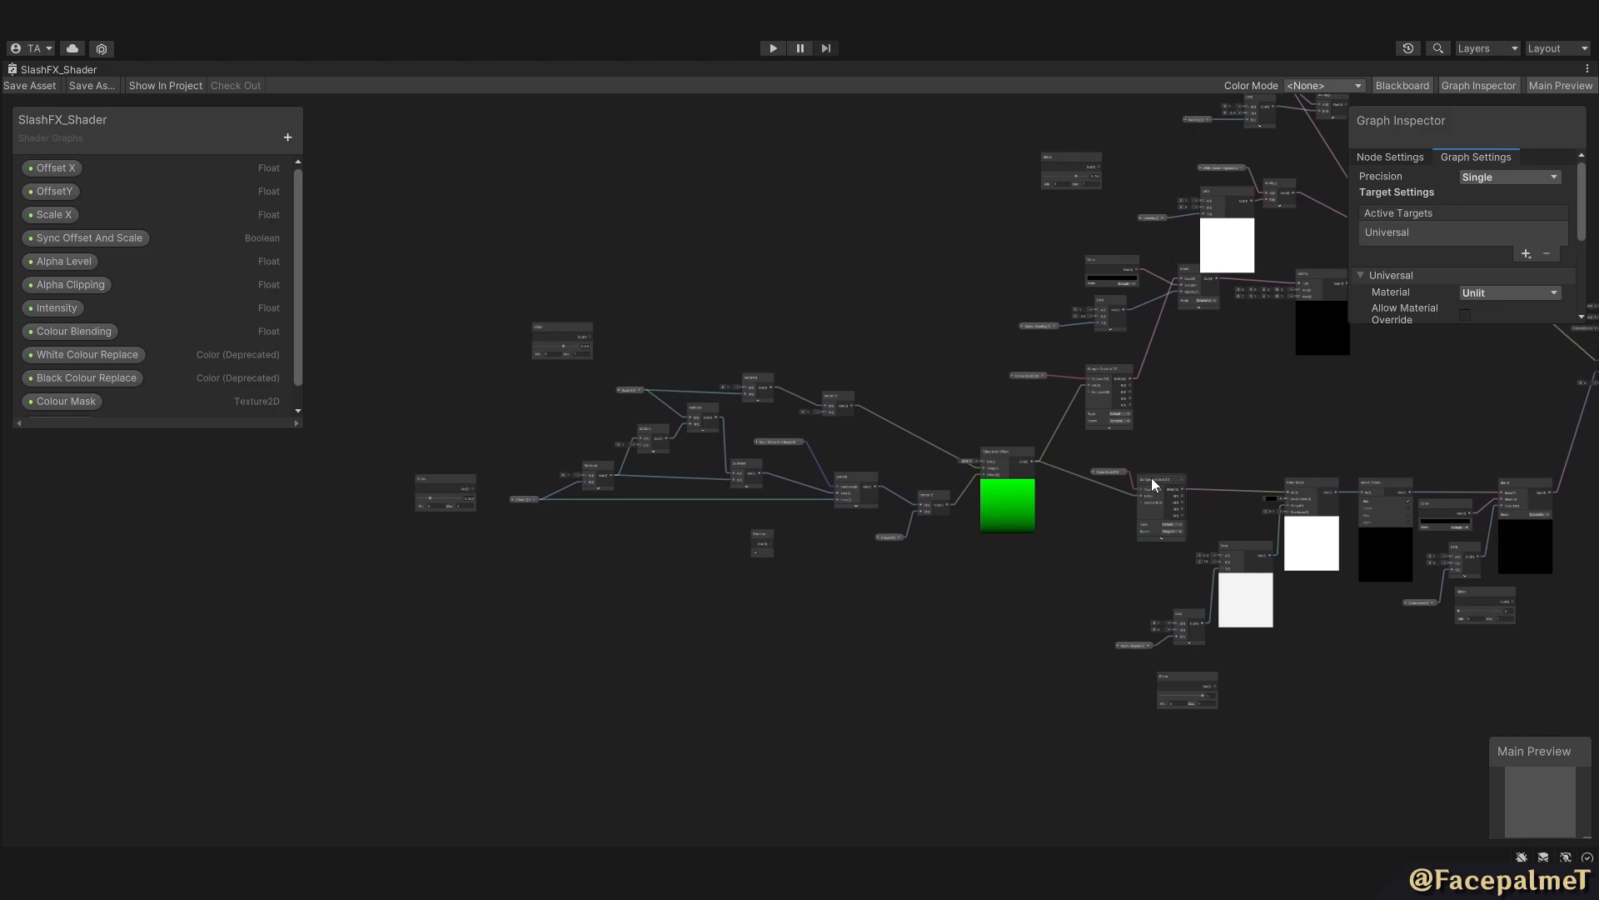
middle_click_drag(1109, 477, 793, 533)
scroll(987, 502, "up", 3)
middle_click_drag(1178, 468, 1030, 543)
scroll(1029, 543, "down", 1)
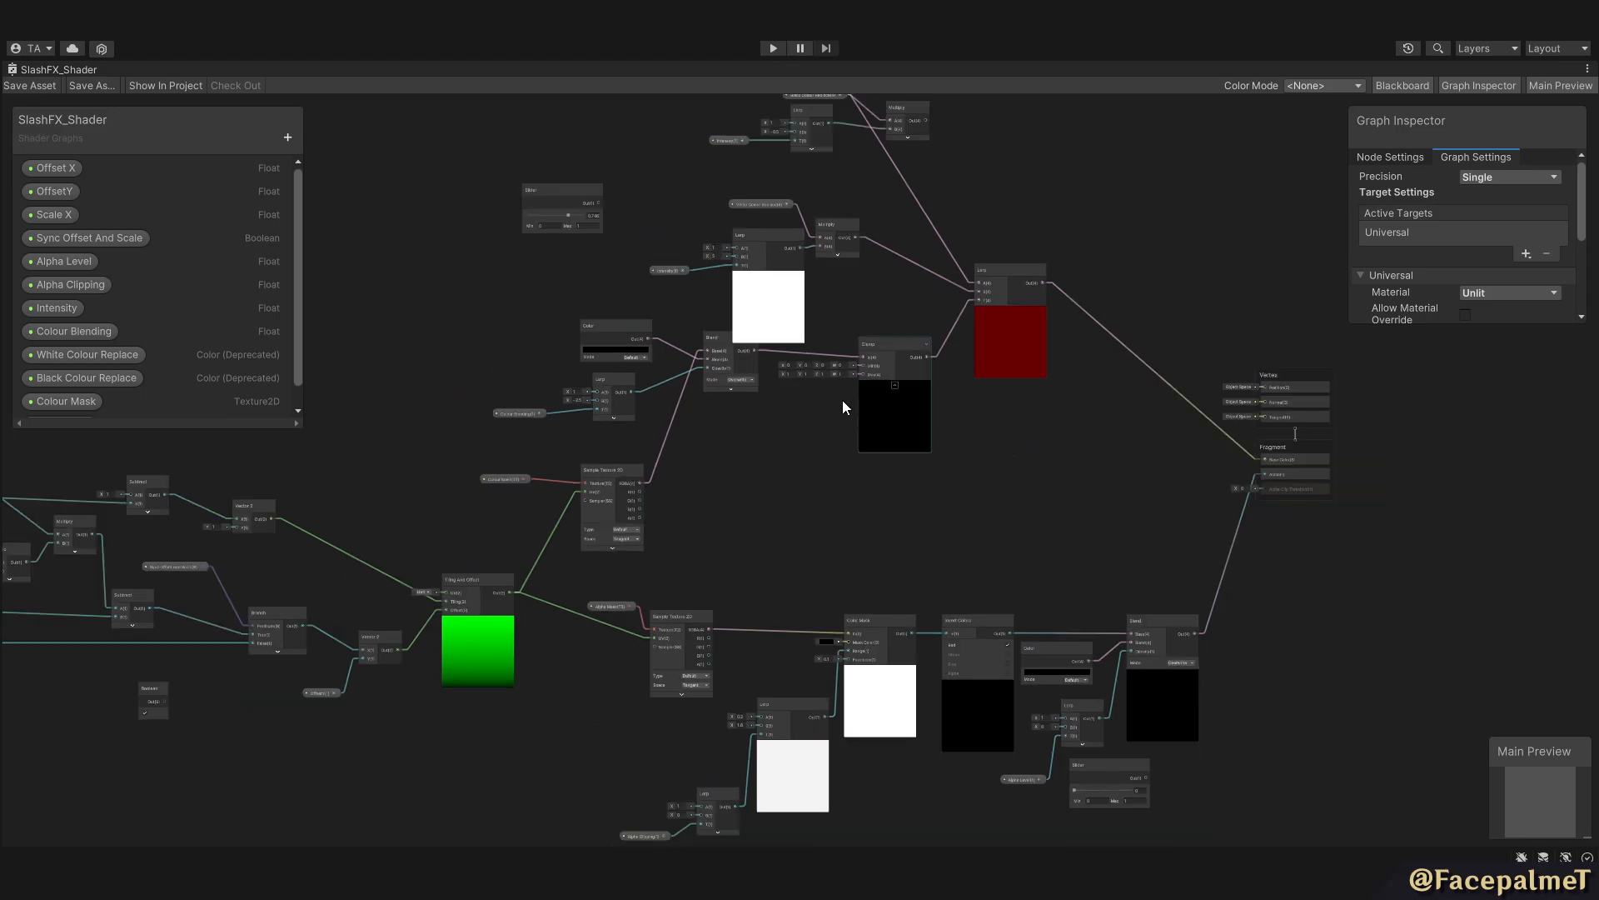
middle_click_drag(581, 568, 910, 536)
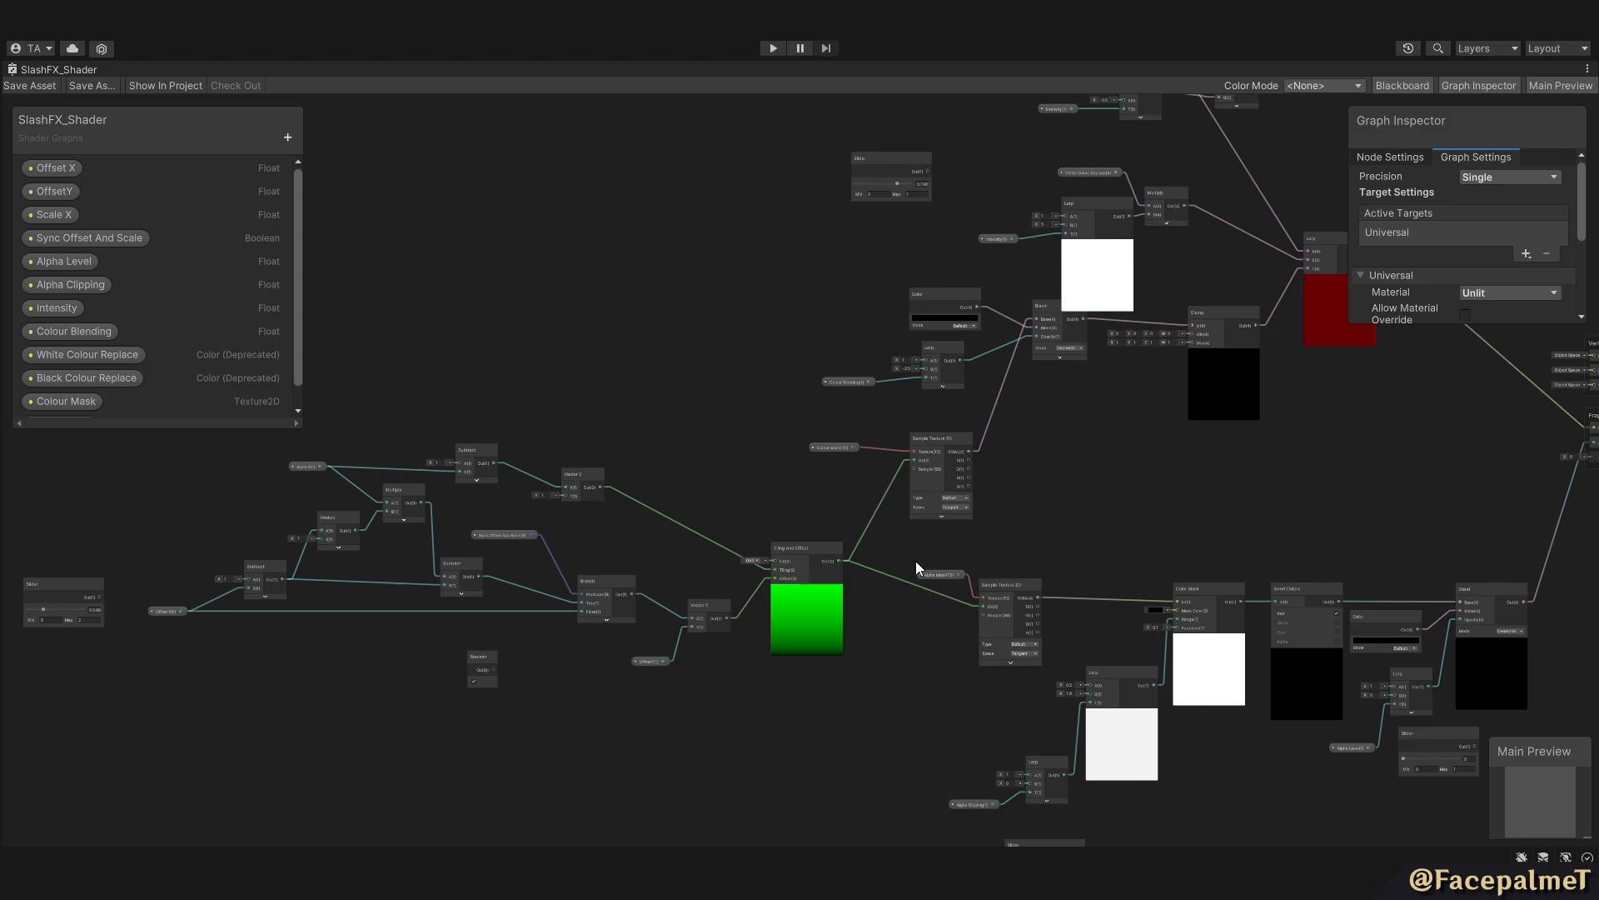
middle_click_drag(1367, 555, 1123, 581)
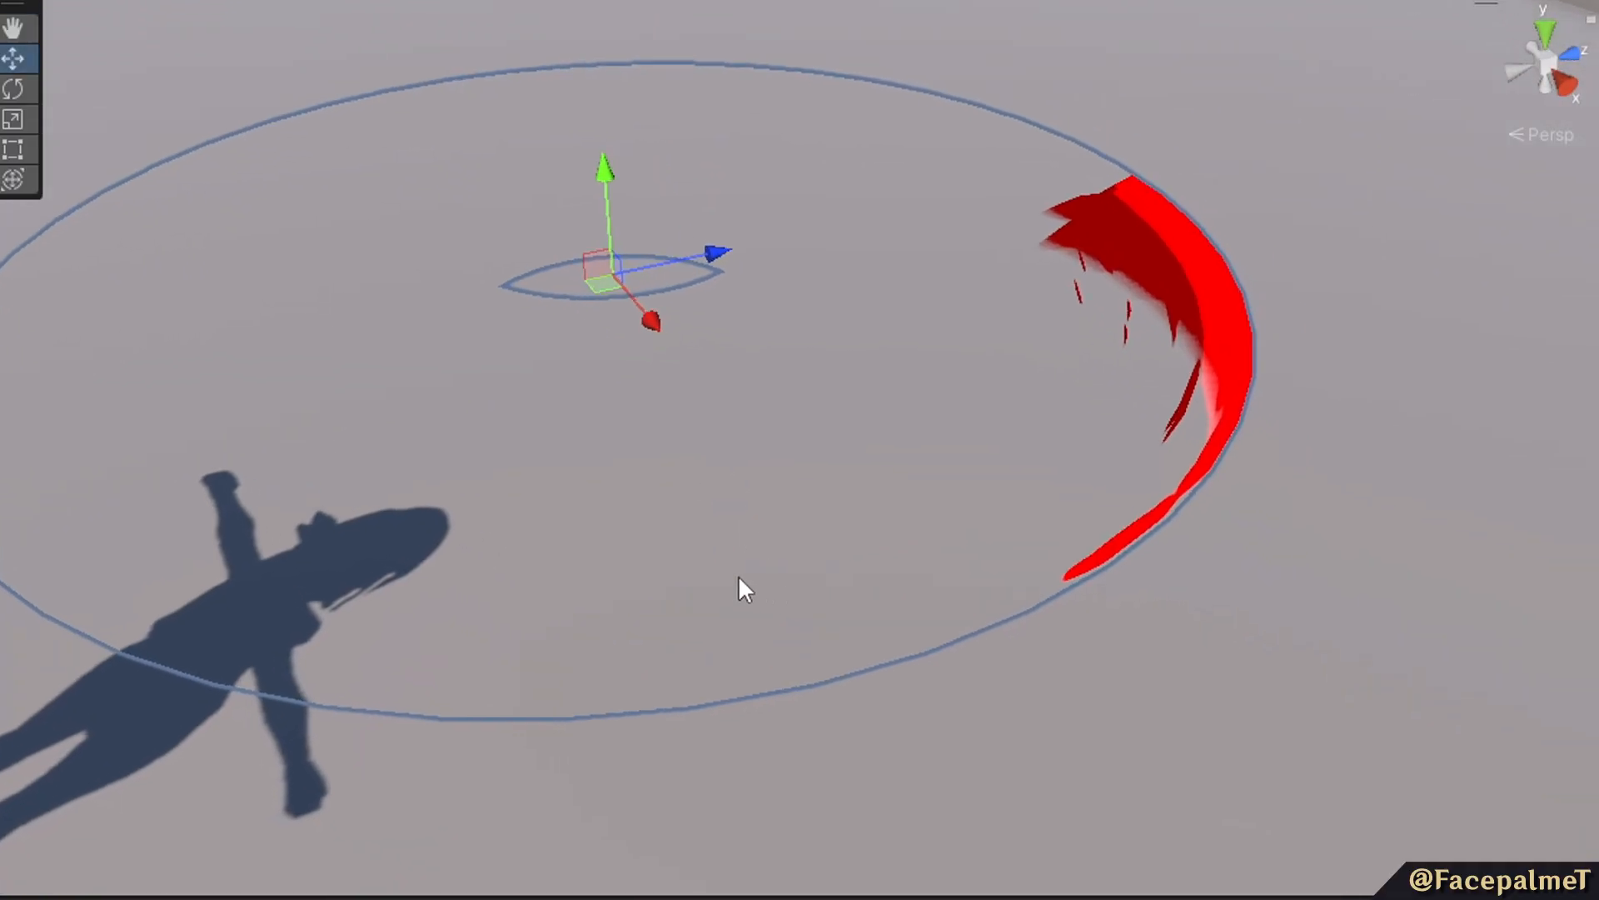
right_click_drag(746, 590, 885, 564)
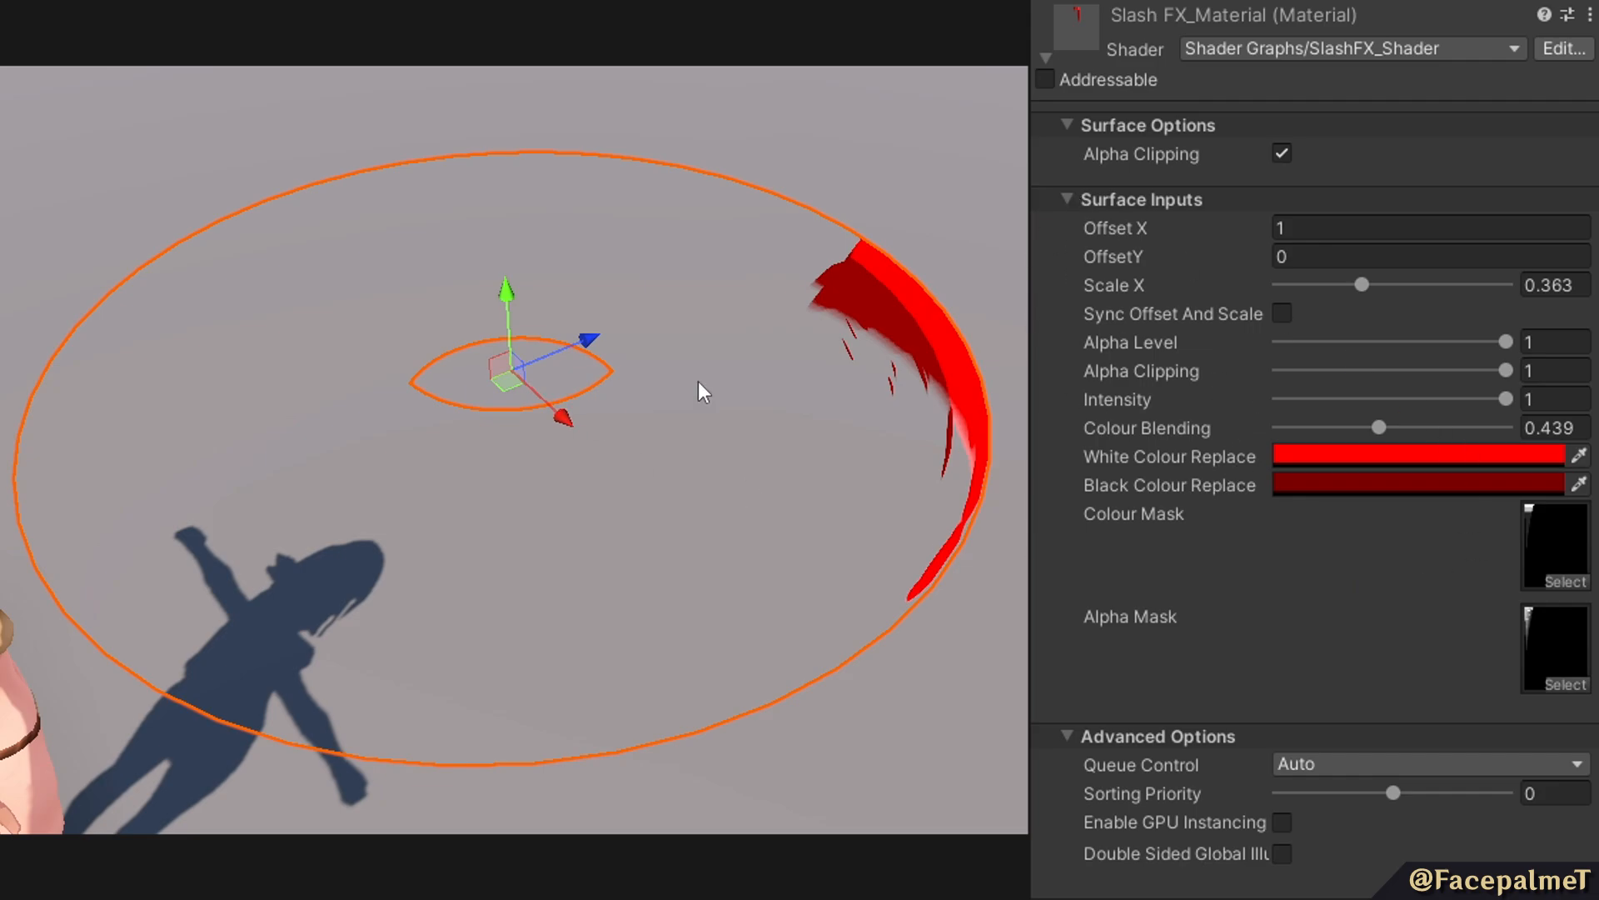
Vary Slash FX_Material's Offset X through 1.08 and 0.93 to preview the slash sweeping around the mesh, and reset it to 1.
mouse_move(1133, 223)
left_mouse_down()
mouse_move(1156, 226)
mouse_move(1122, 236)
mouse_move(1162, 238)
mouse_move(1130, 244)
mouse_move(1153, 240)
left_mouse_up()
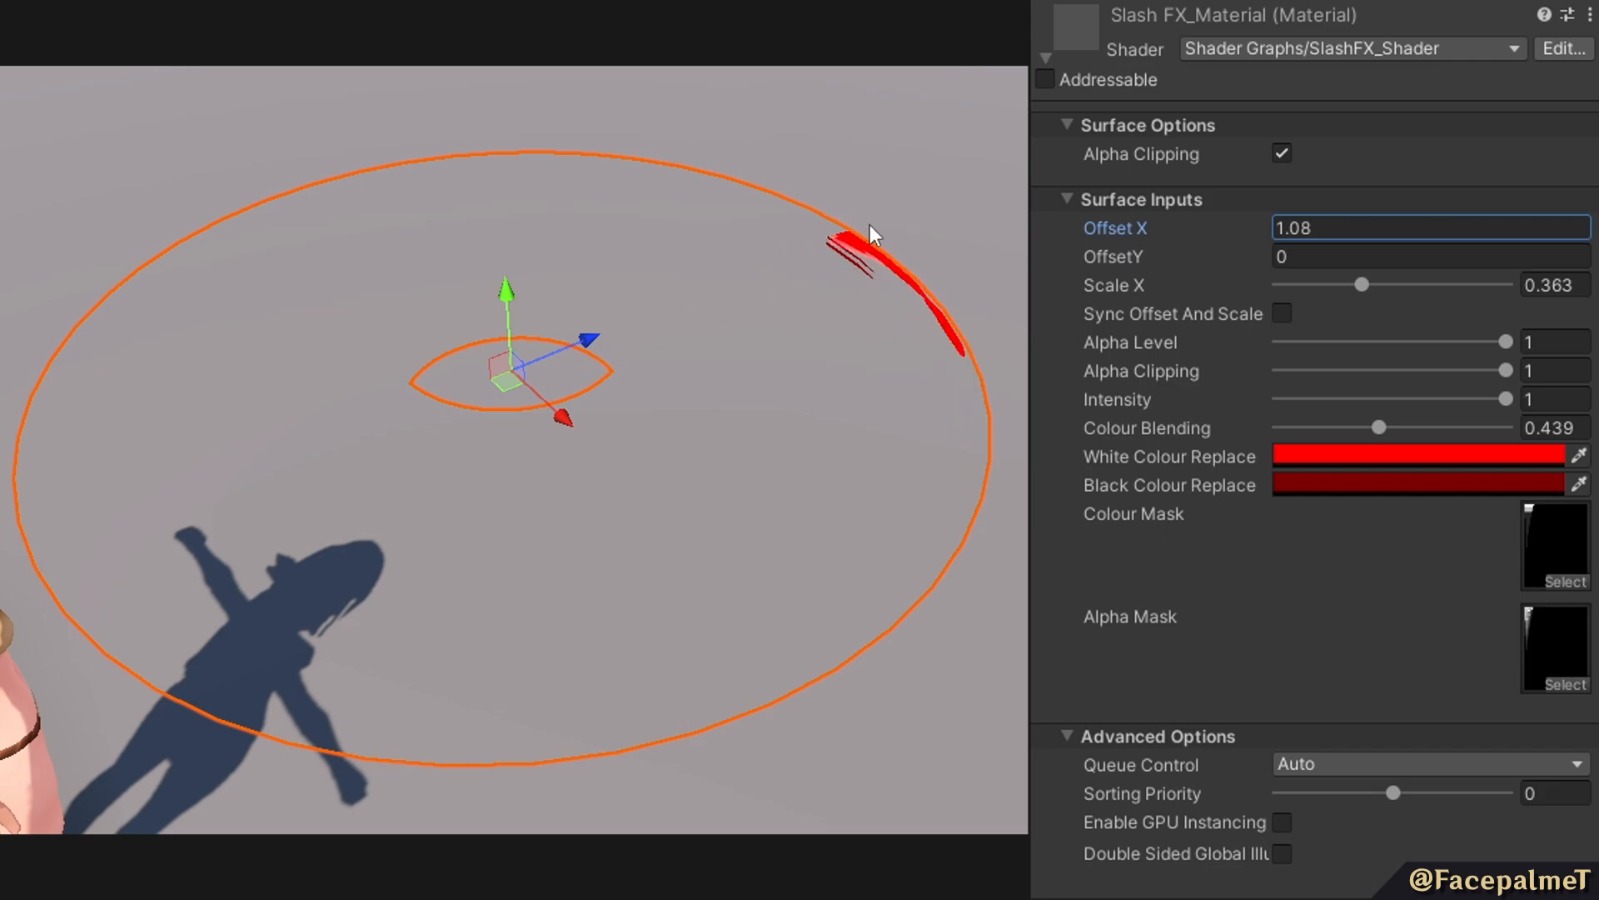
left_click_drag(1128, 227, 1100, 213)
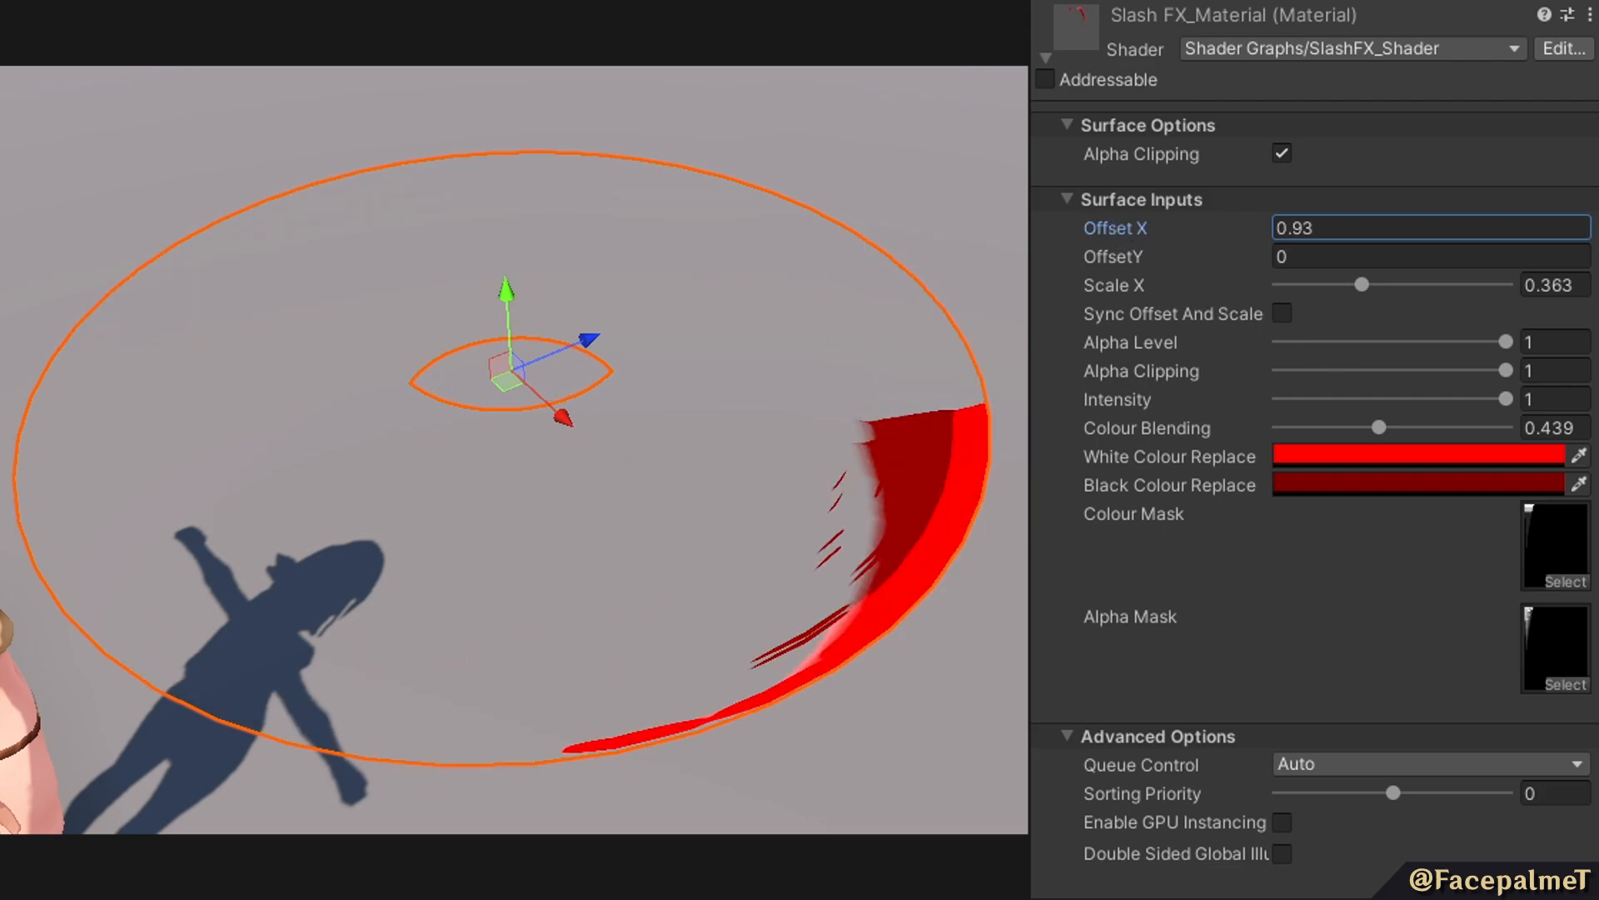
left_click(1339, 237)
type("1")
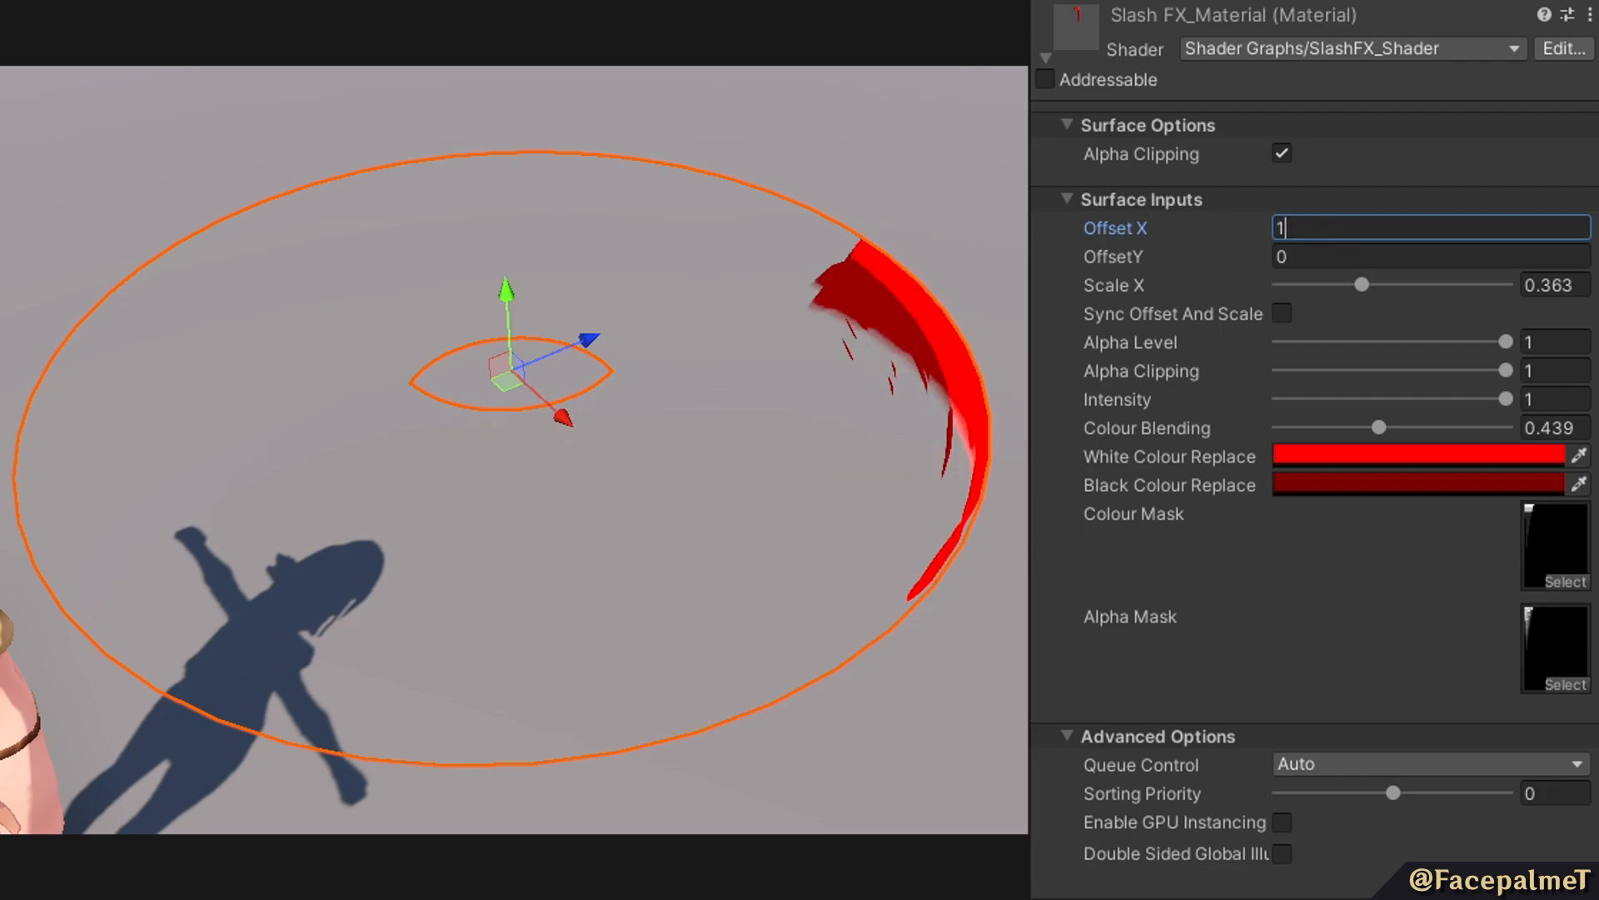
scroll(1315, 450, "up", 6)
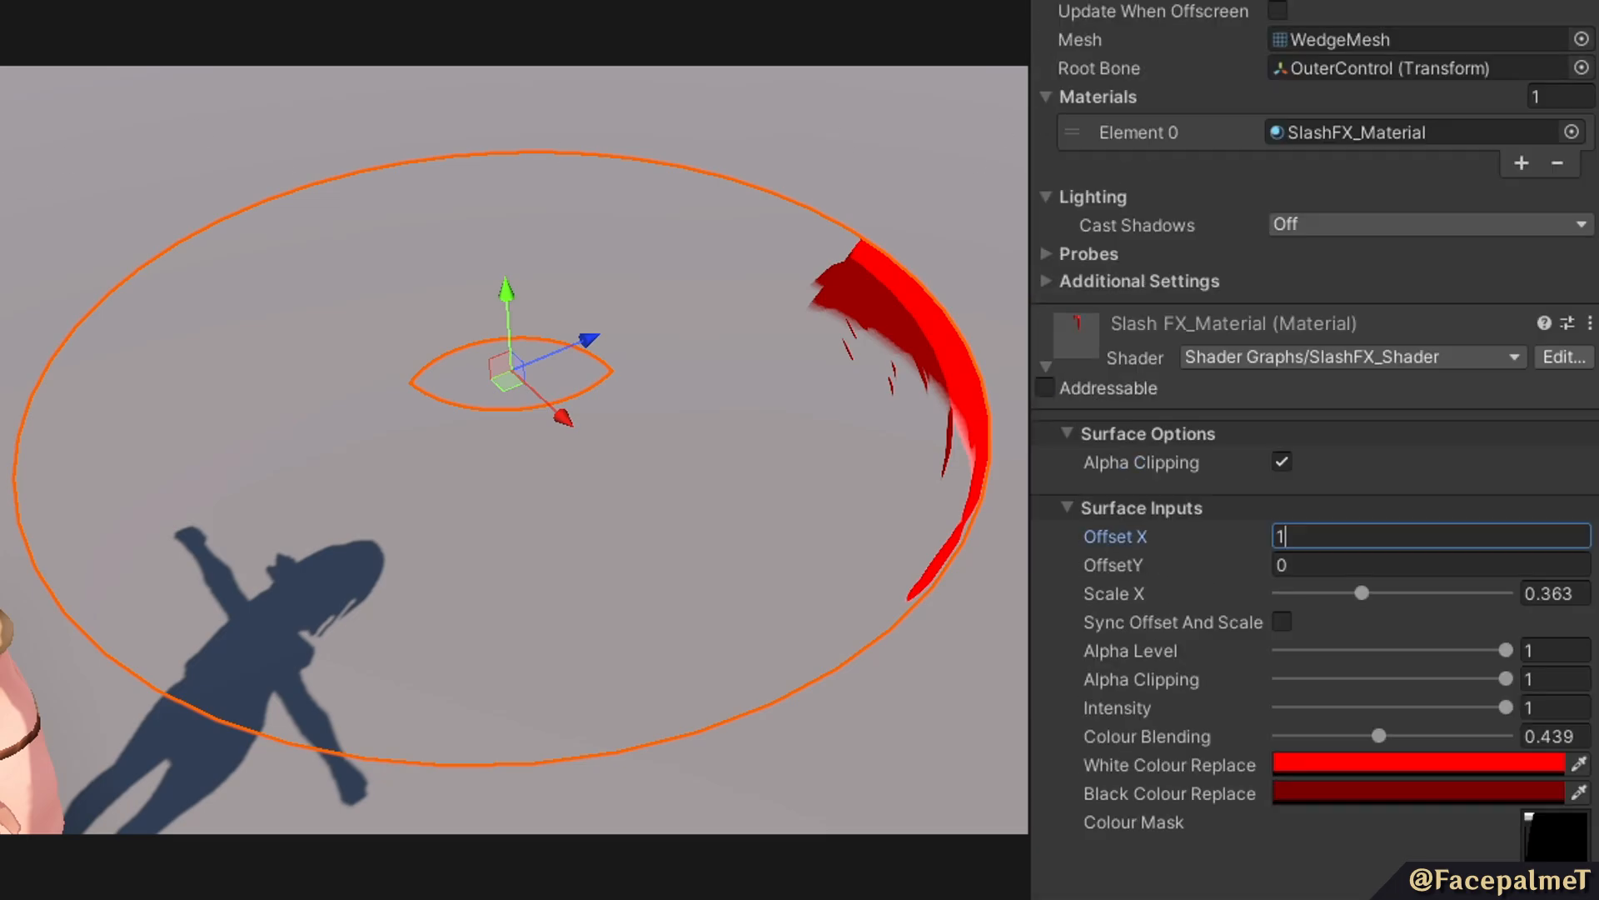
Keep Offset X at 1 and rotate Slash_Pivot around Y through -94.85 to preview the slash turning around the ring.
key("Return")
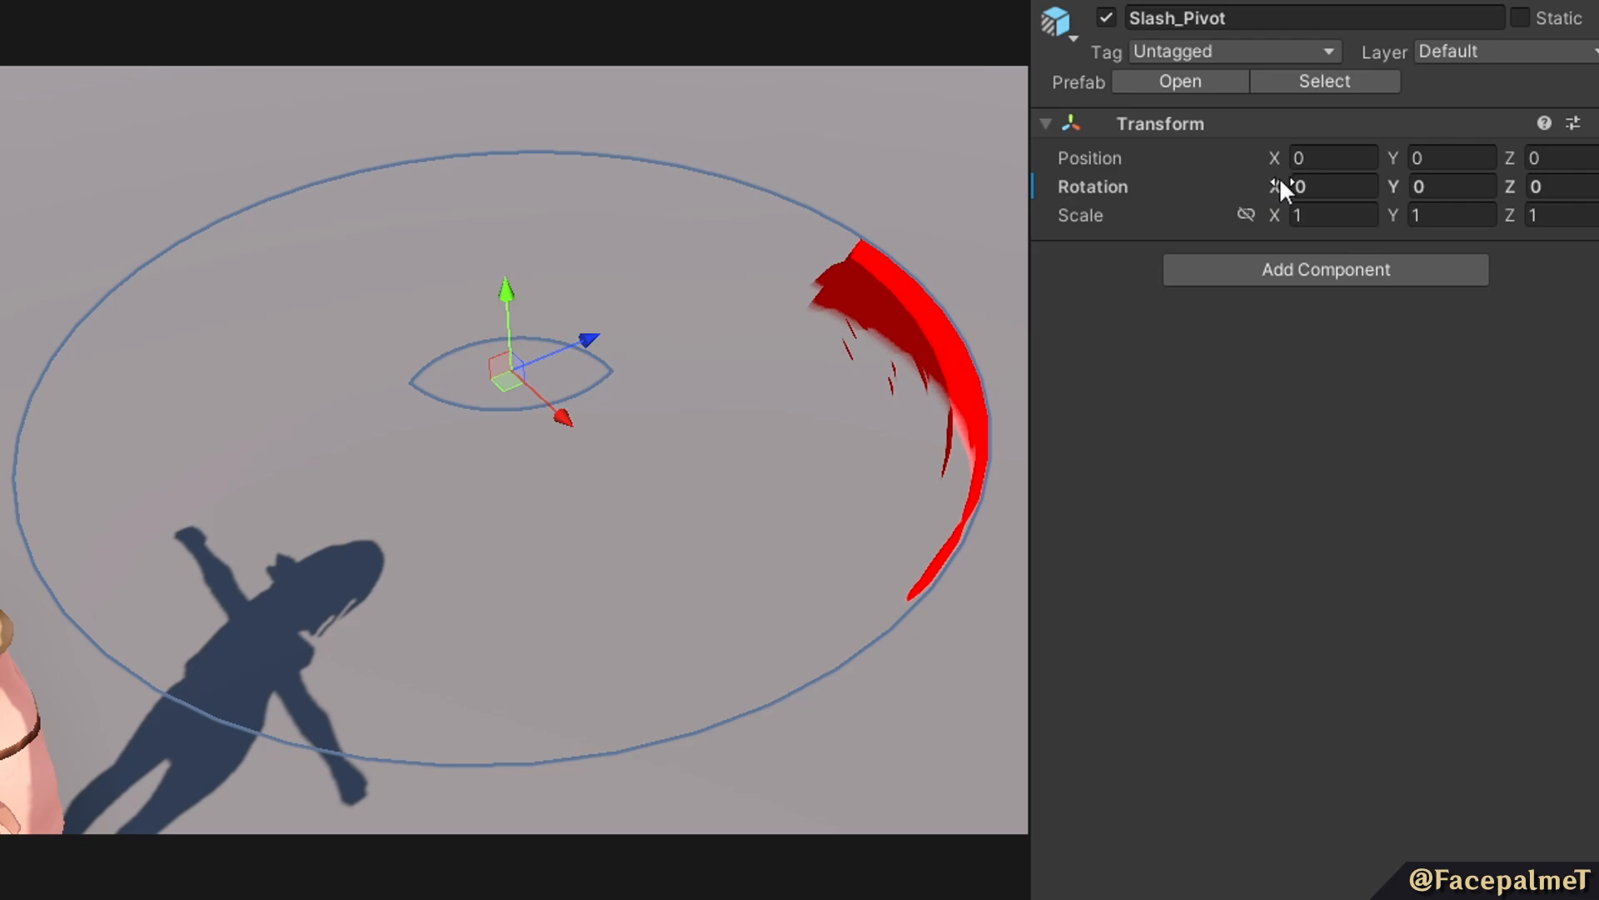
left_click_drag(1279, 180, 645, 723)
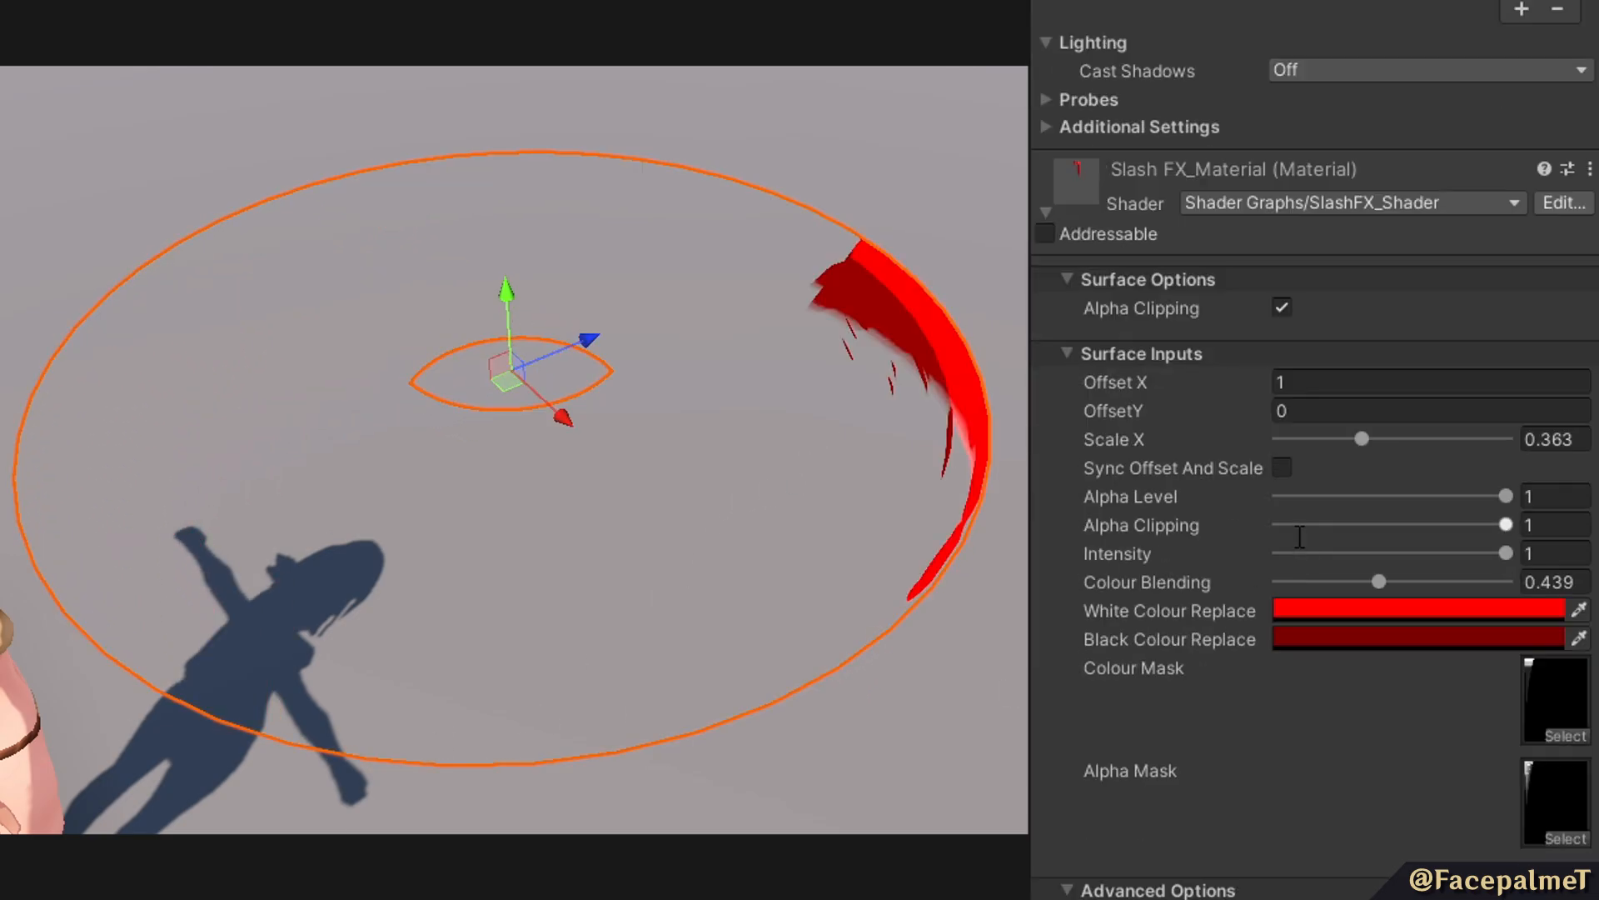
Set Slash FX_Material's Scale X to 0 and its Colour Blending to about 0.357.
scroll(1300, 537, "down", 3)
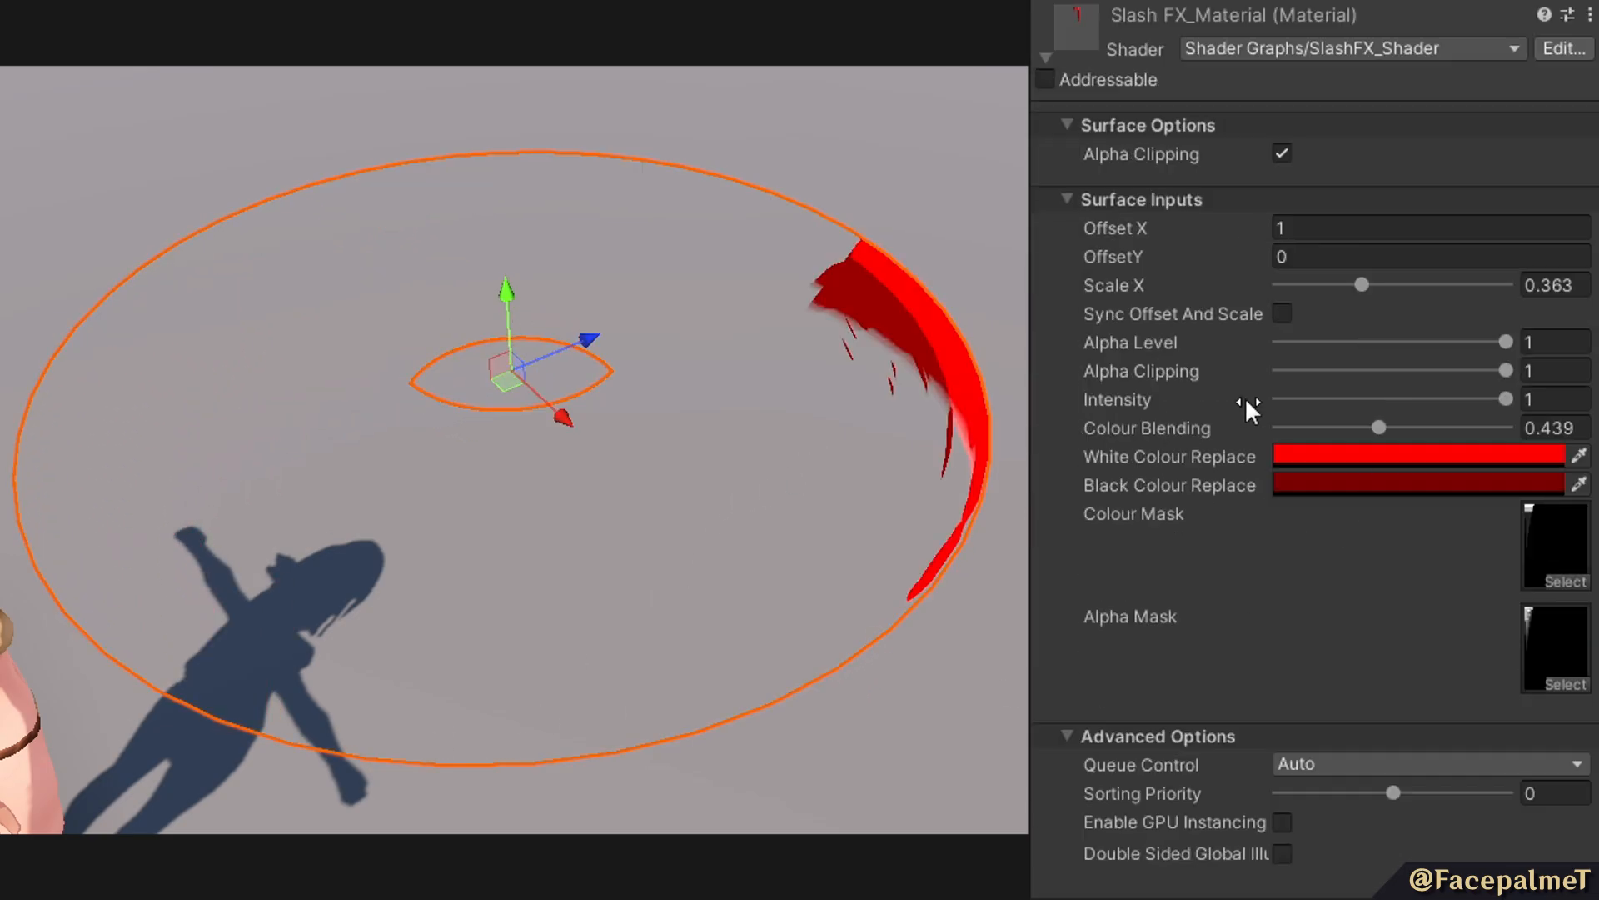
left_click_drag(1361, 288, 1277, 337)
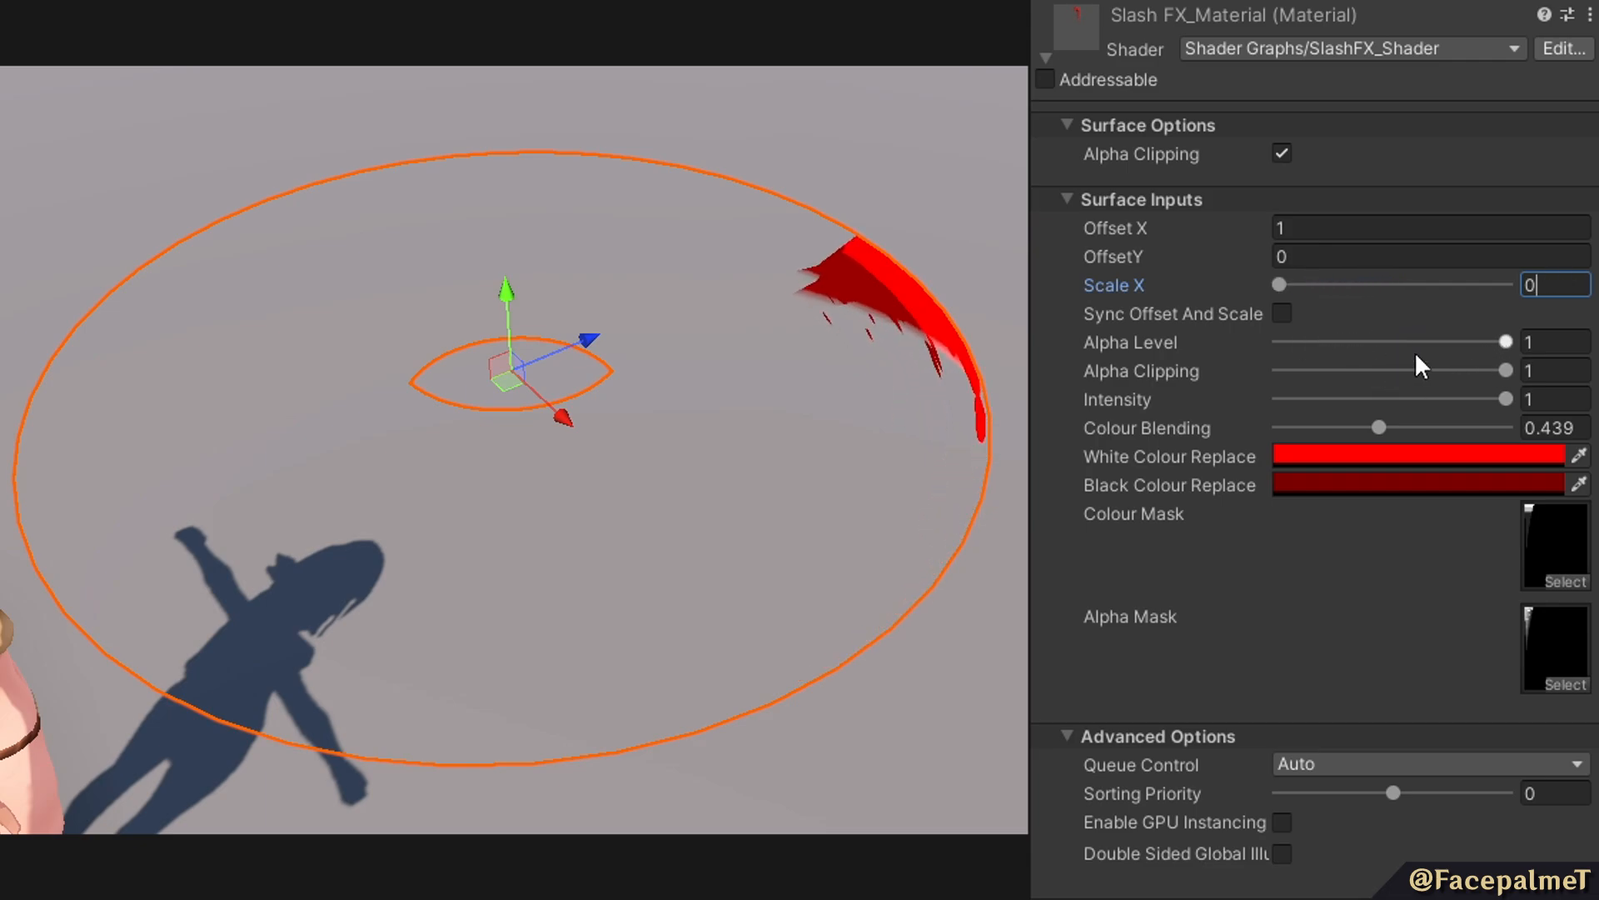
left_click_drag(1505, 347, 1358, 454)
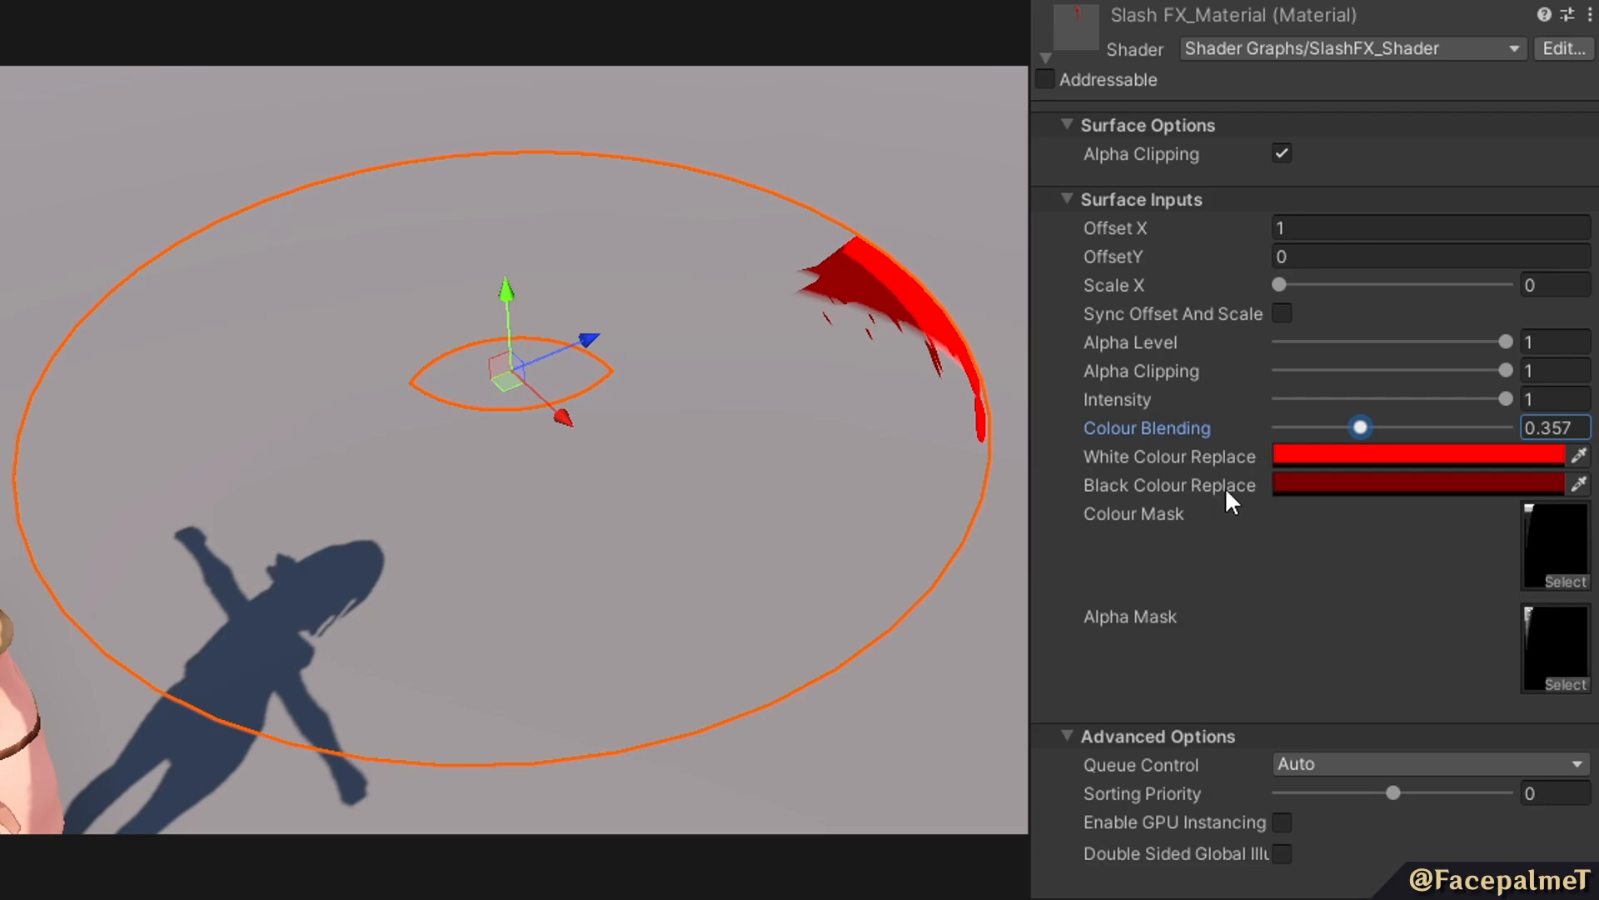
Change Slash FX_Material's Black Colour Replace to dark blue.
left_click(1343, 480)
left_click(1329, 556)
left_click(1260, 590)
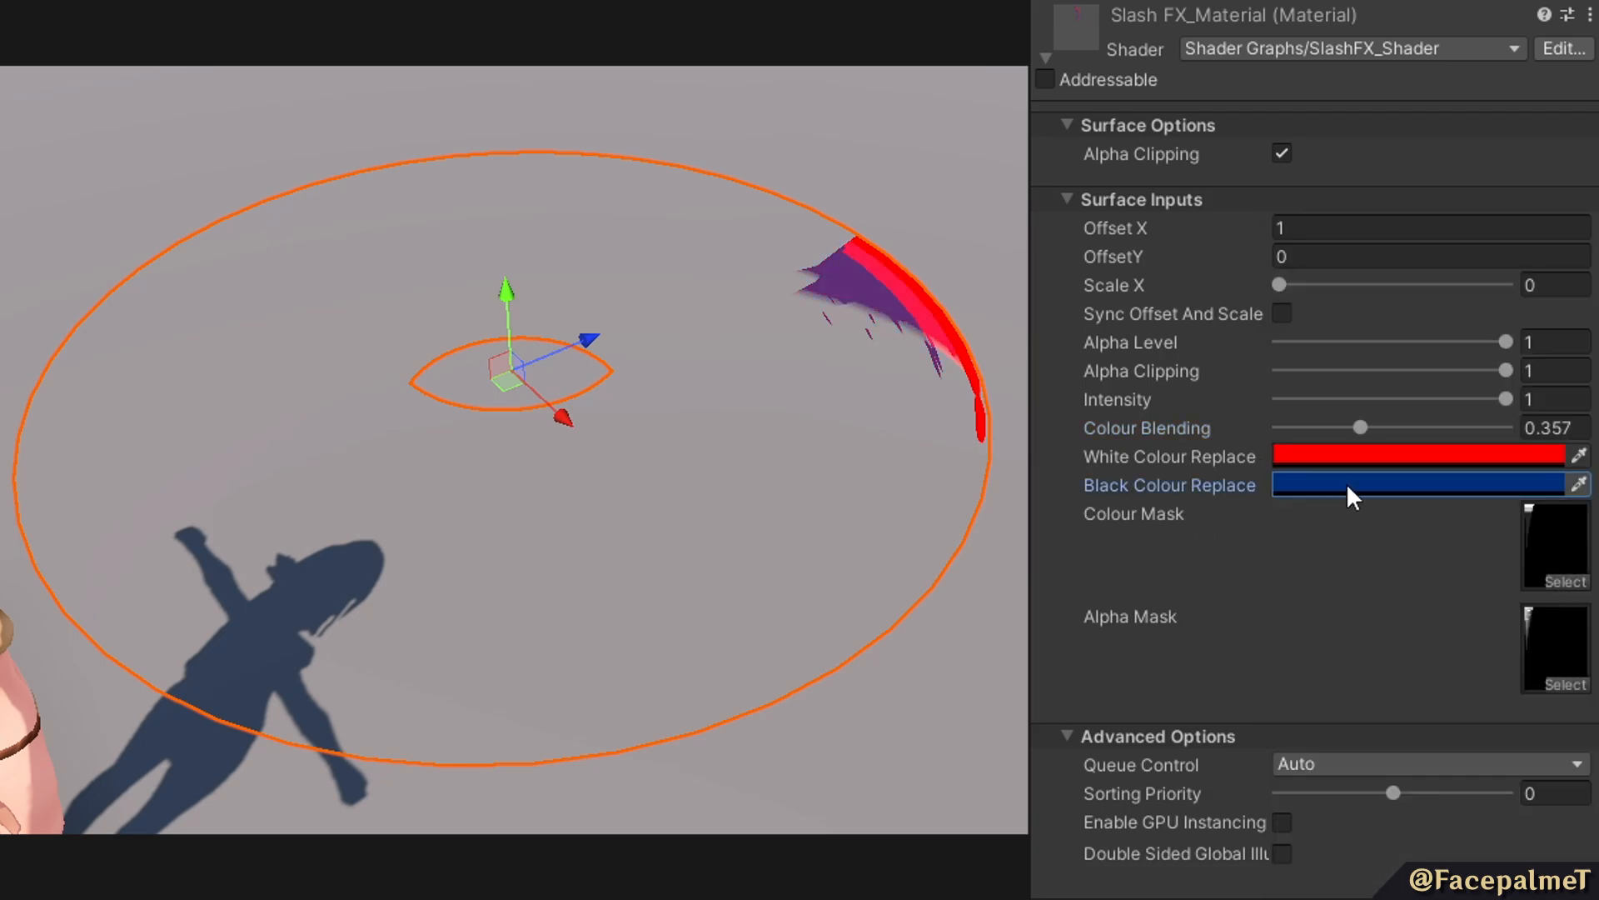
Vary Slash FX_Material's Colour Blending down to 0 to compare the two replacement colours, and set it to 0.5.
left_click_drag(1359, 428, 1481, 459)
mouse_move(1386, 469)
left_mouse_down()
mouse_move(1367, 464)
mouse_move(1380, 464)
left_mouse_up()
type("05")
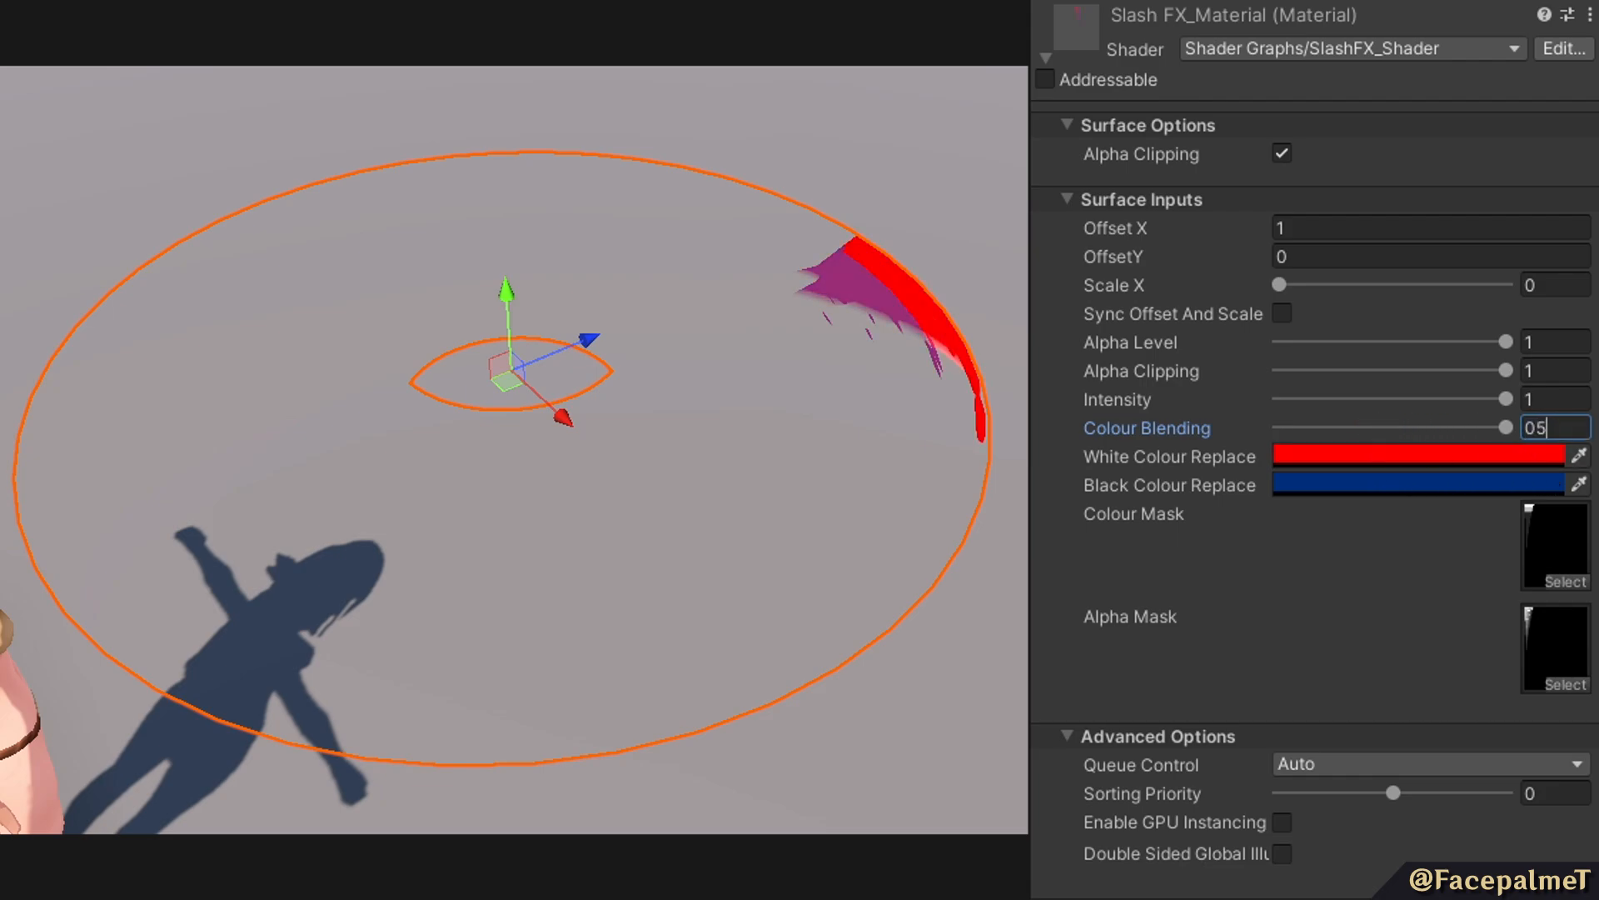
key("BackSpace")
type(".5")
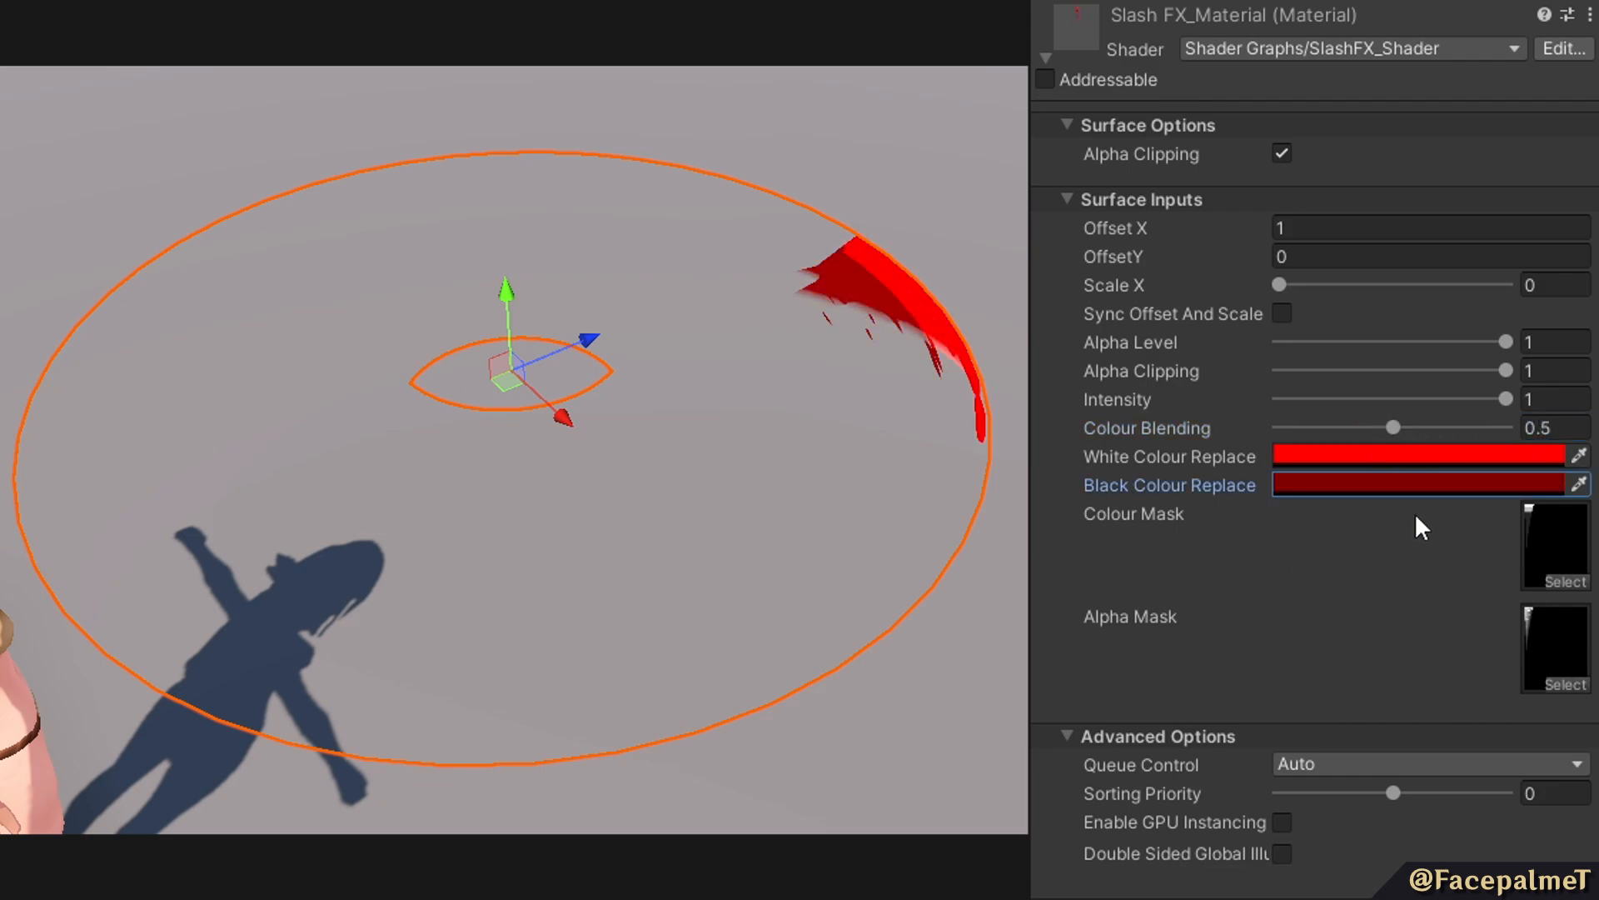
Preview Slash FX_Material's Colour Mask texture and try out the Alpha Clipping and Alpha Level values.
left_click(1557, 546)
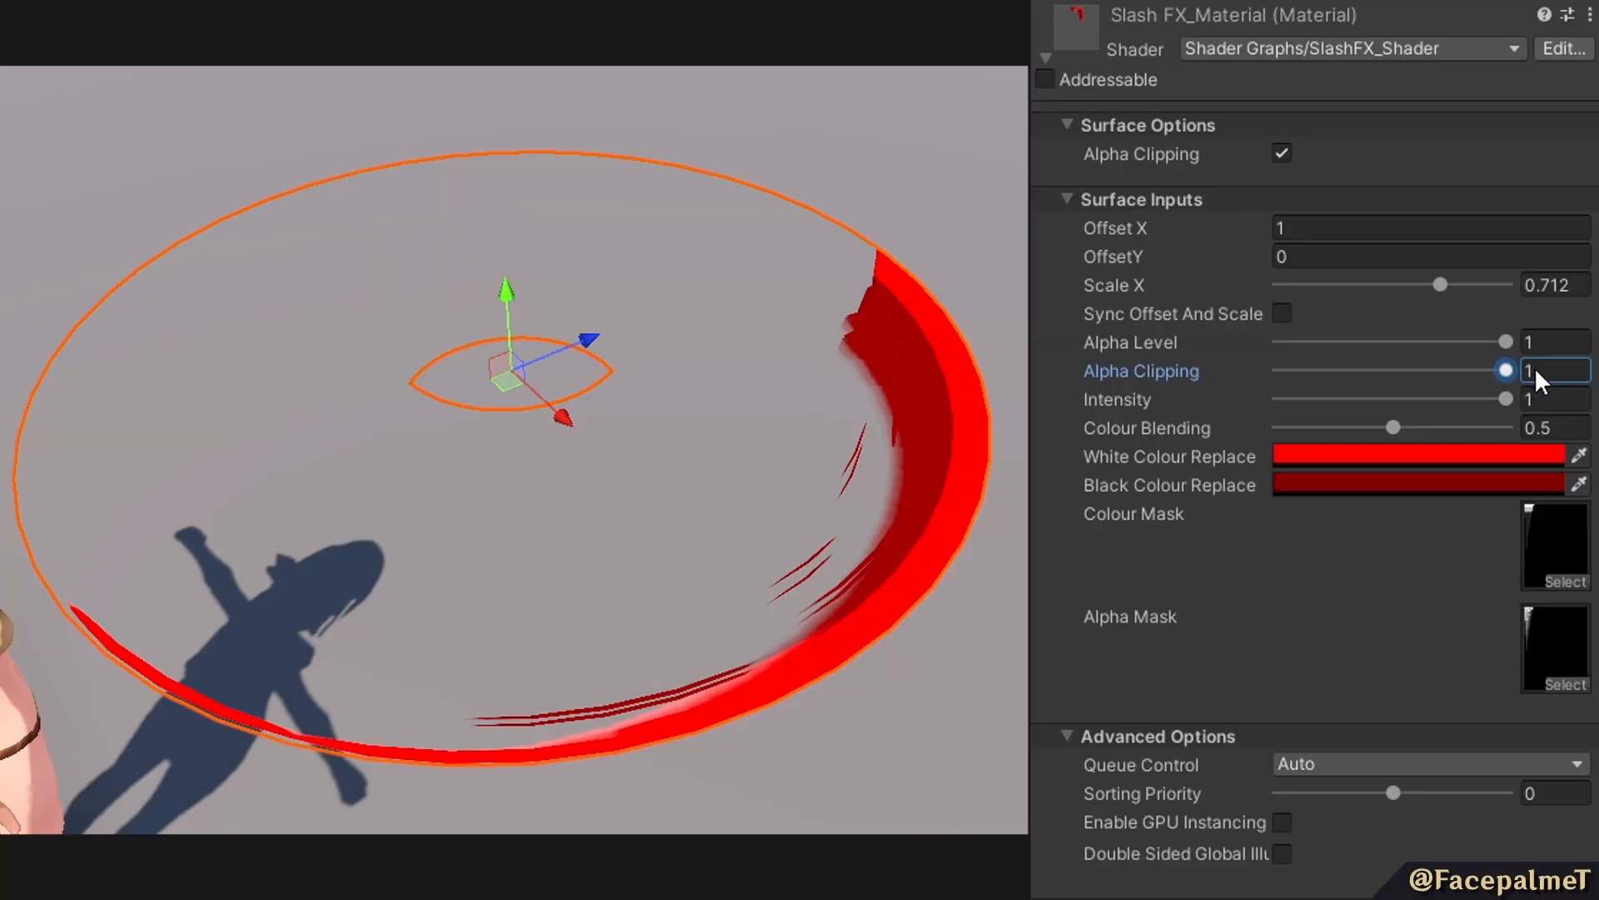
left_click_drag(1515, 366, 1541, 342)
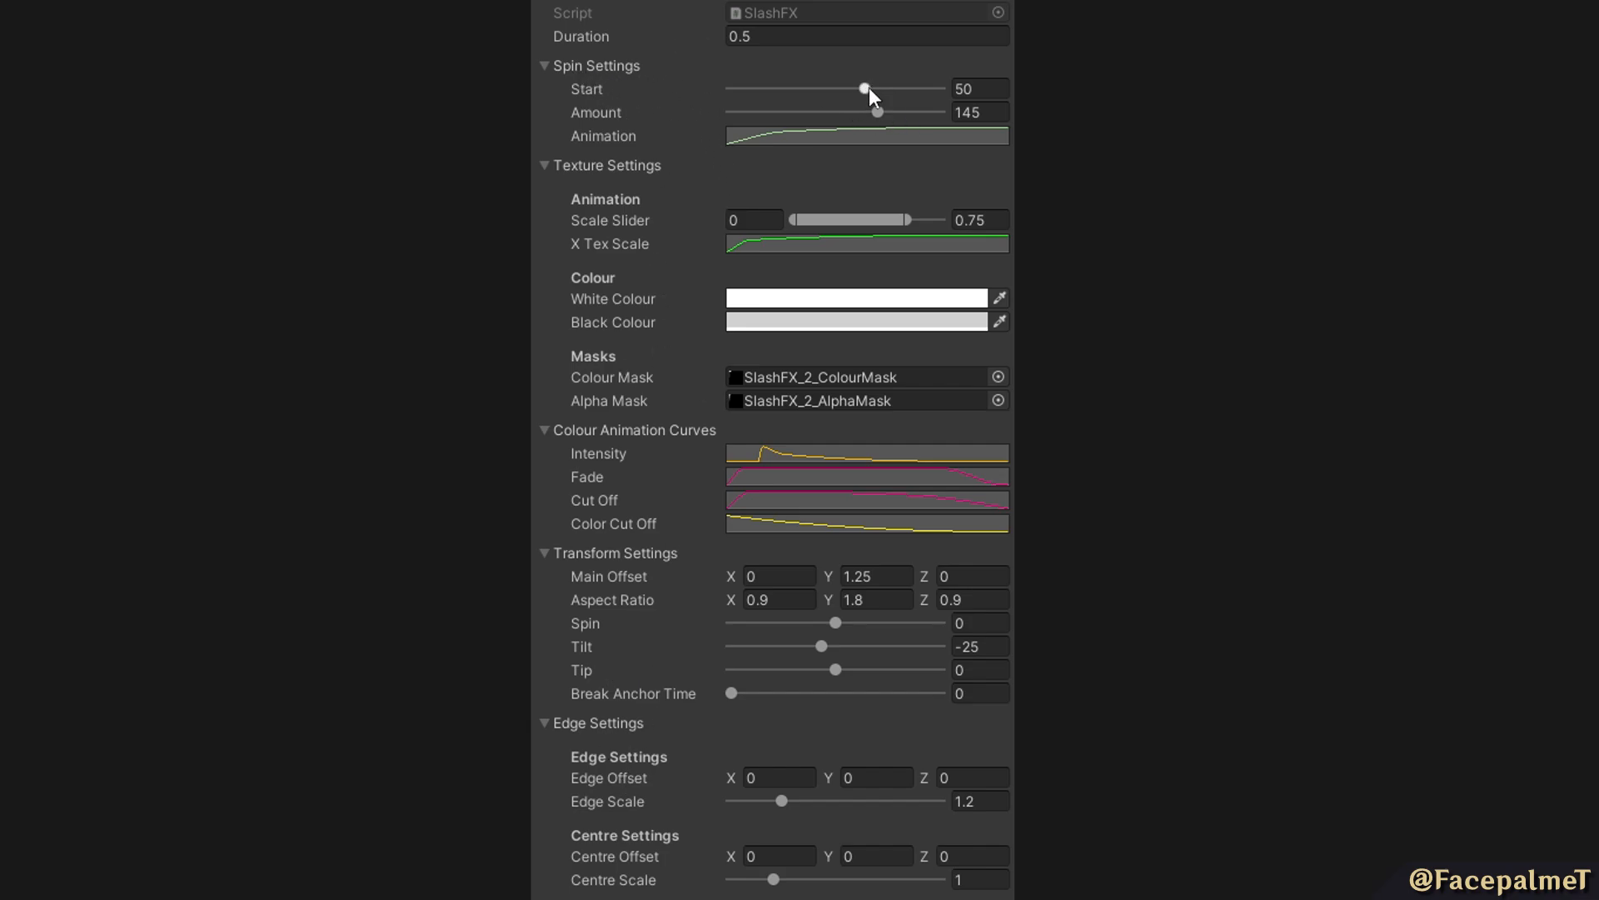
Examine the SlashFX asset's spin Animation, X Tex Scale and Fade curves one after another.
left_click(807, 138)
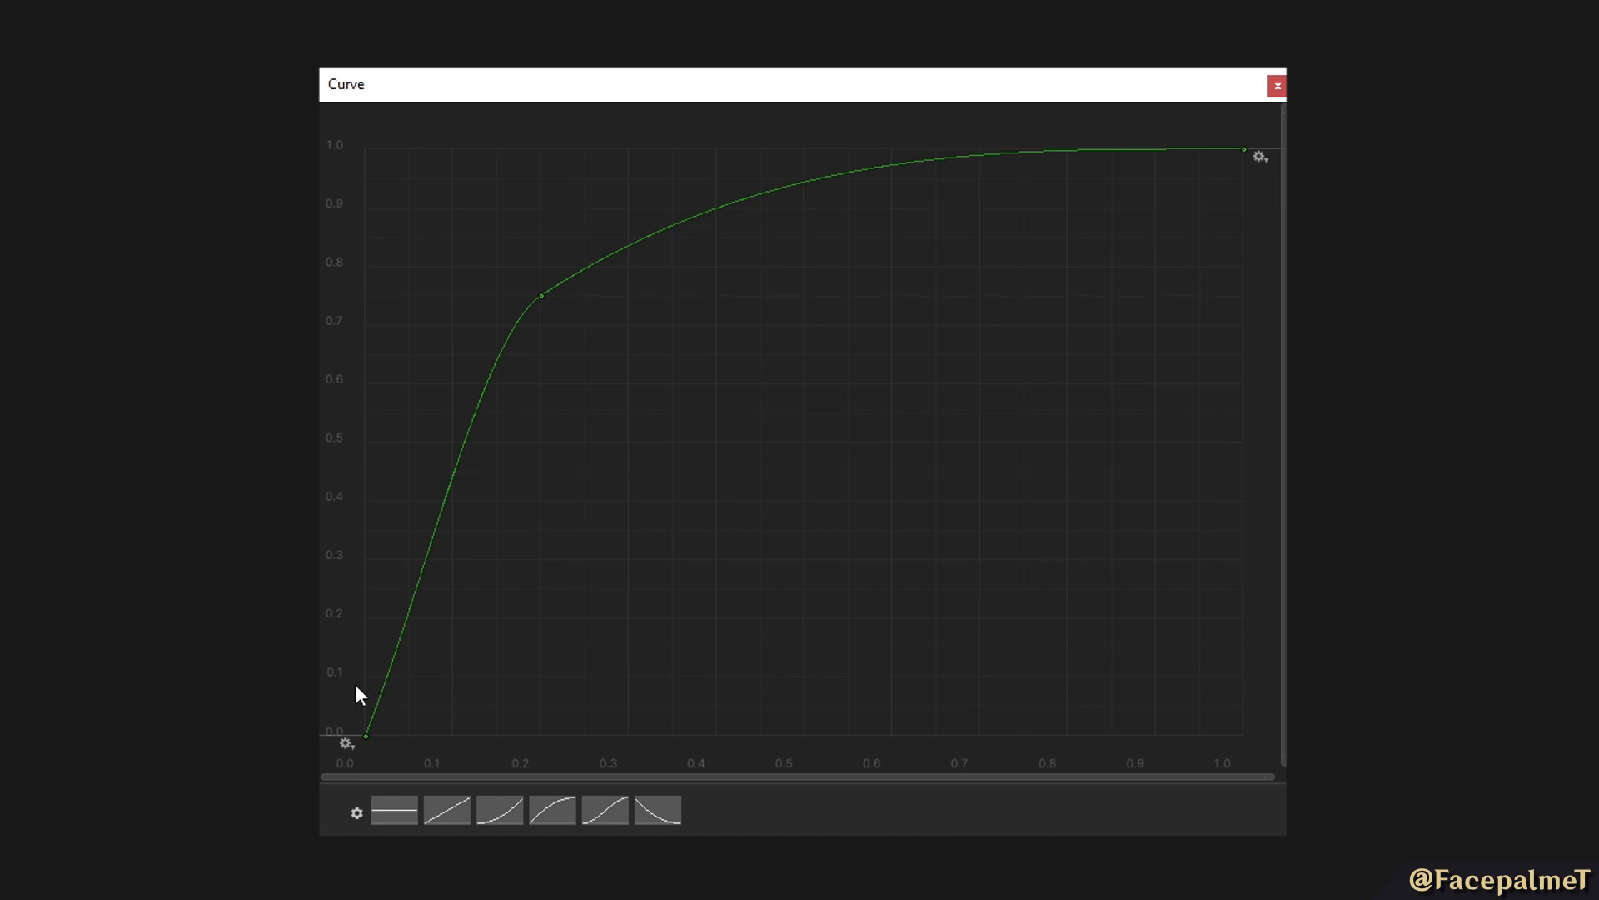
left_click(1277, 86)
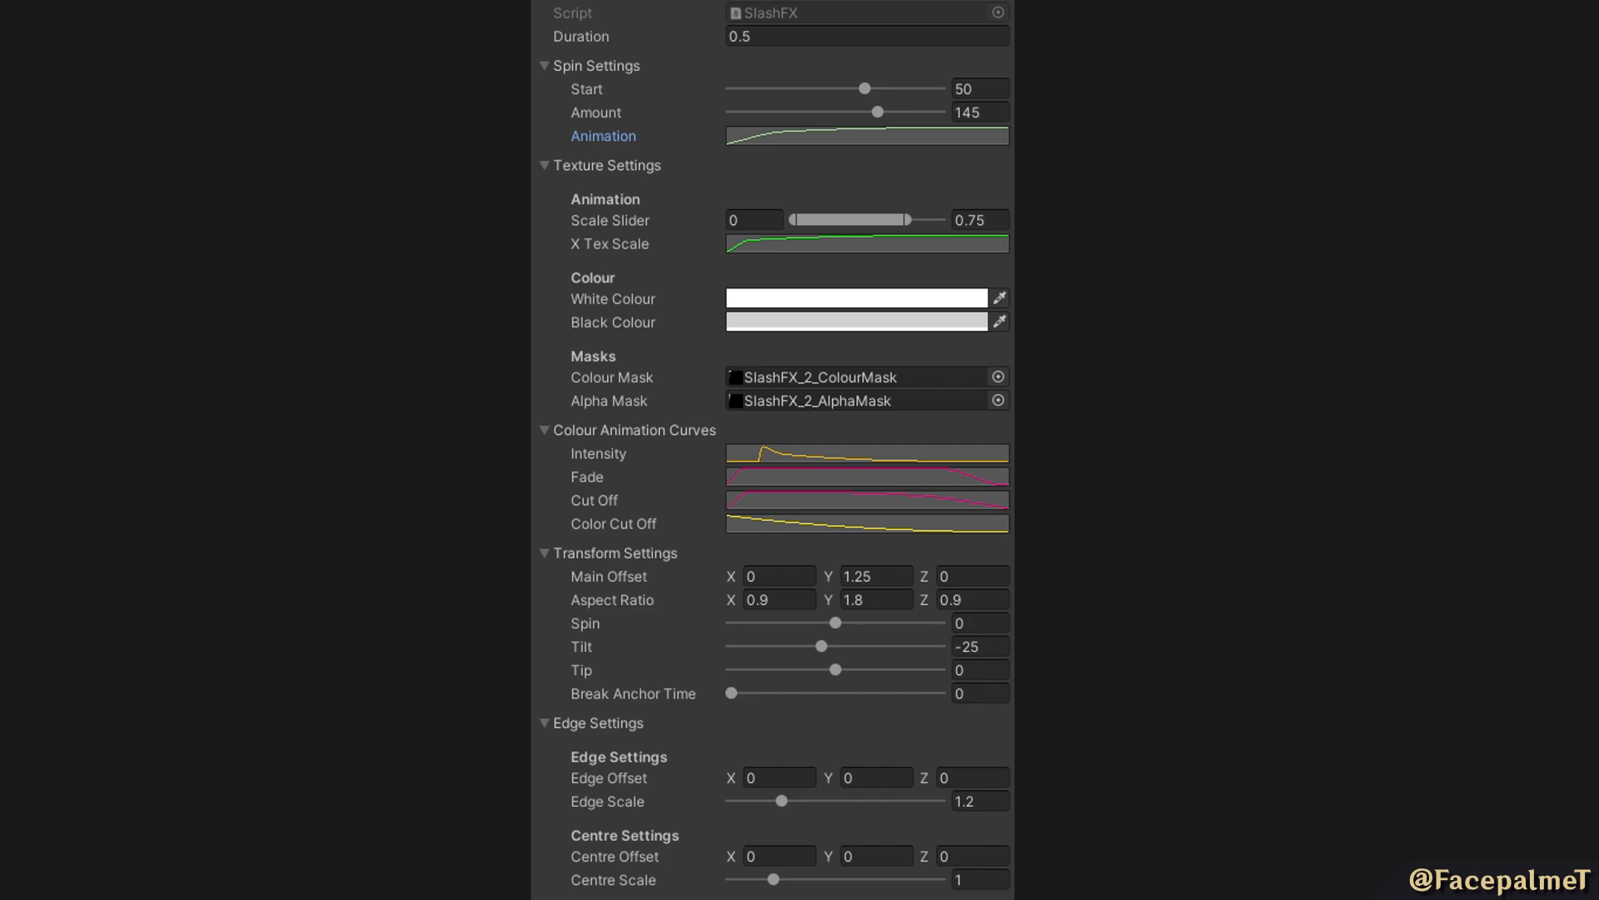
left_click(775, 245)
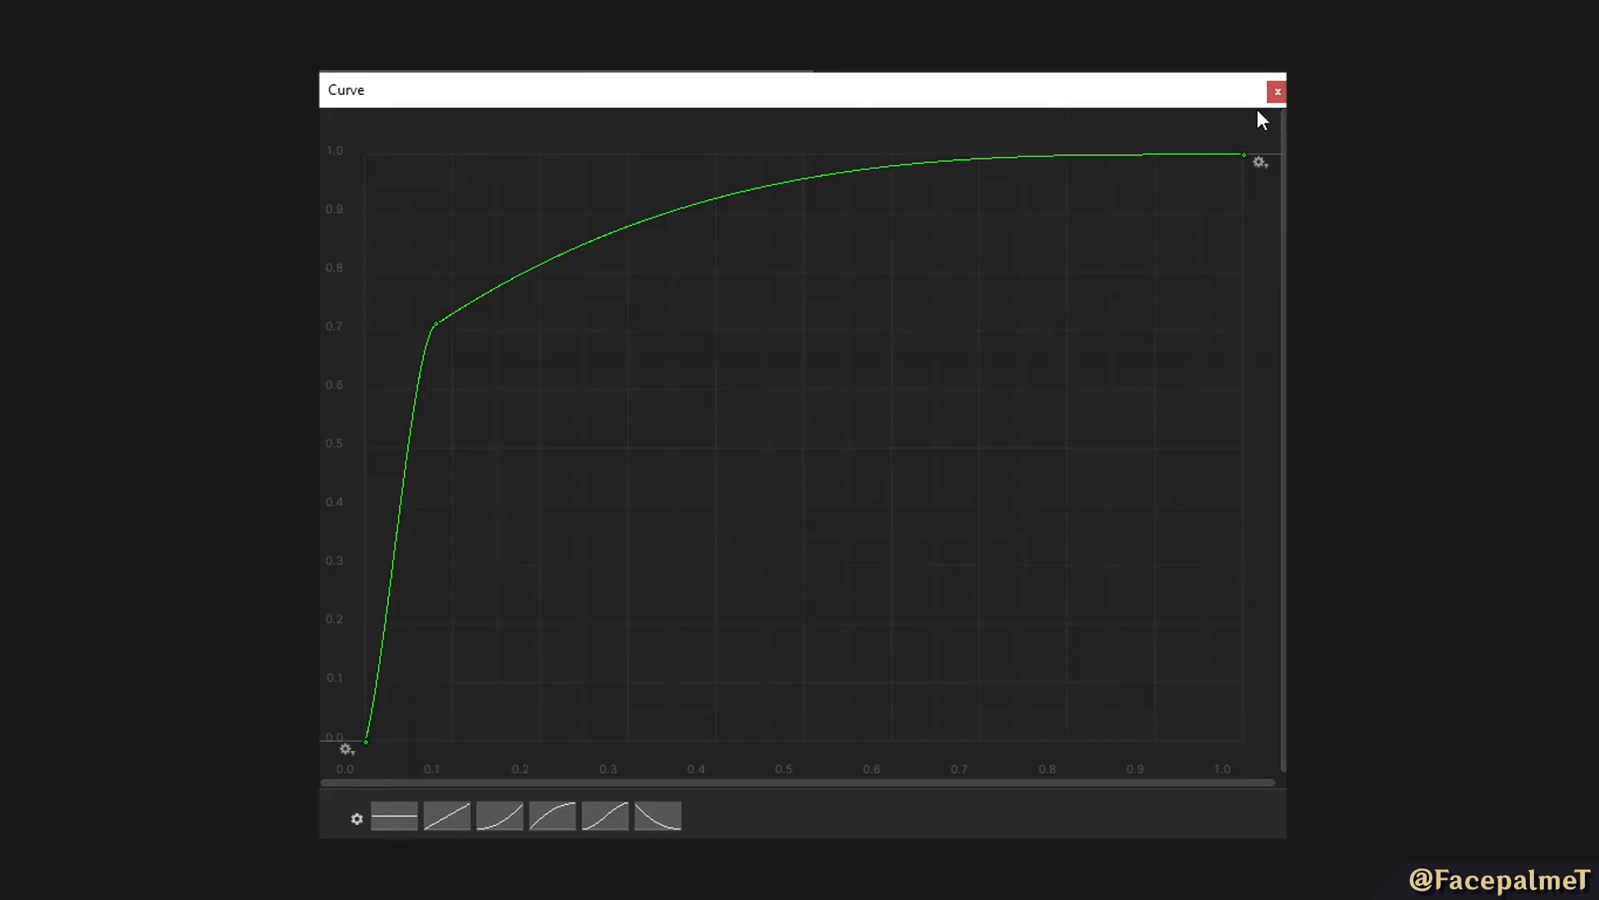
left_click(1277, 92)
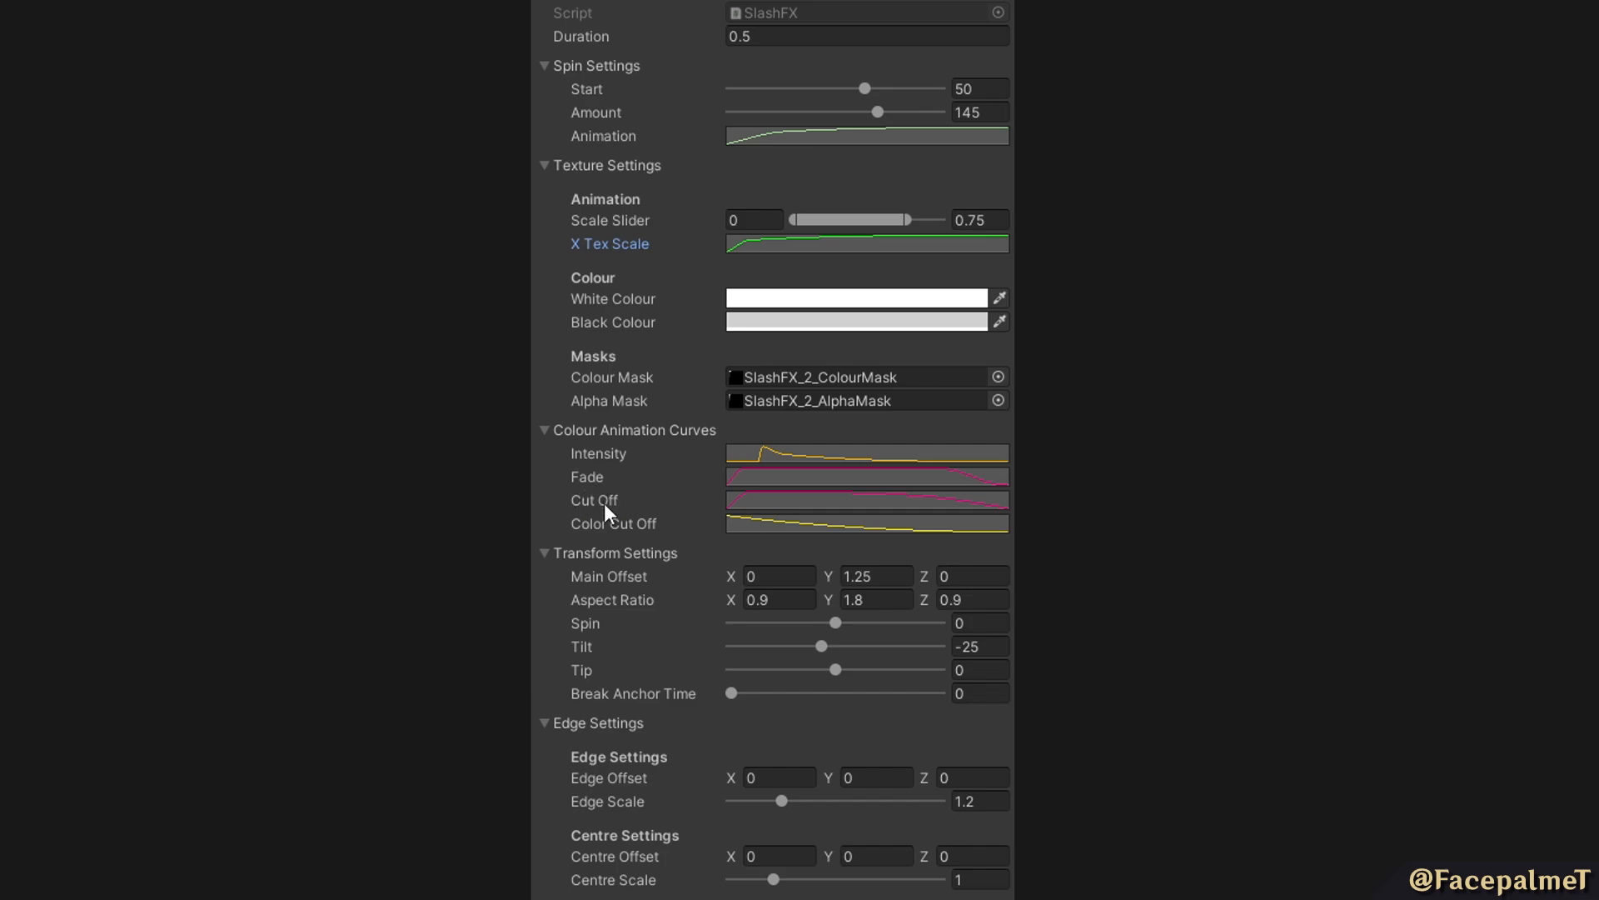
left_click(735, 477)
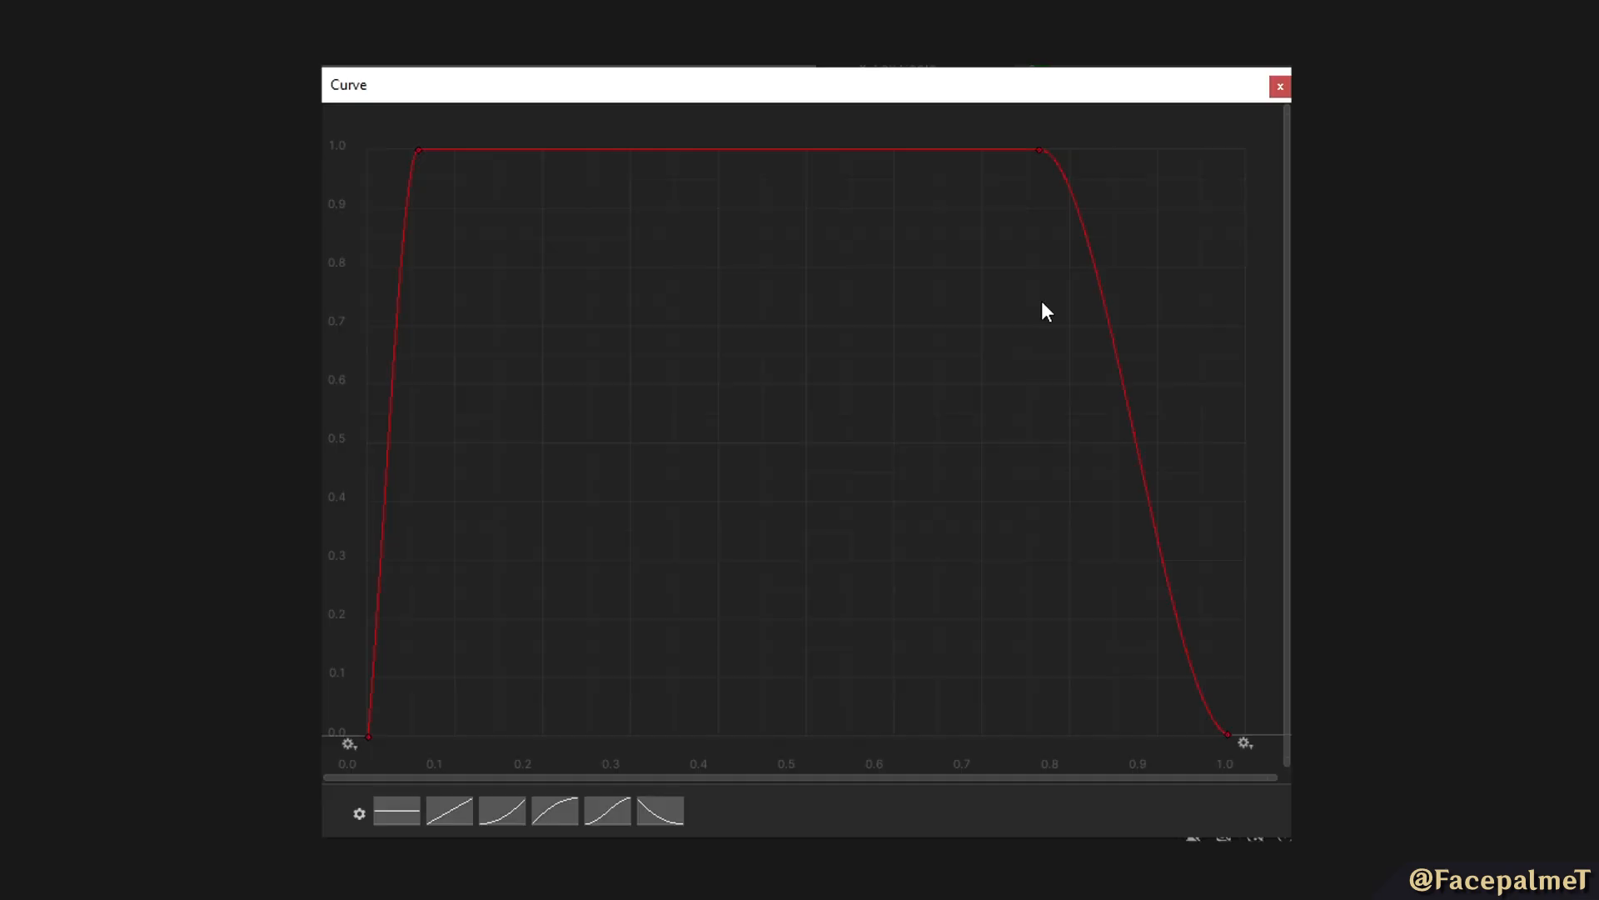
left_click(1279, 88)
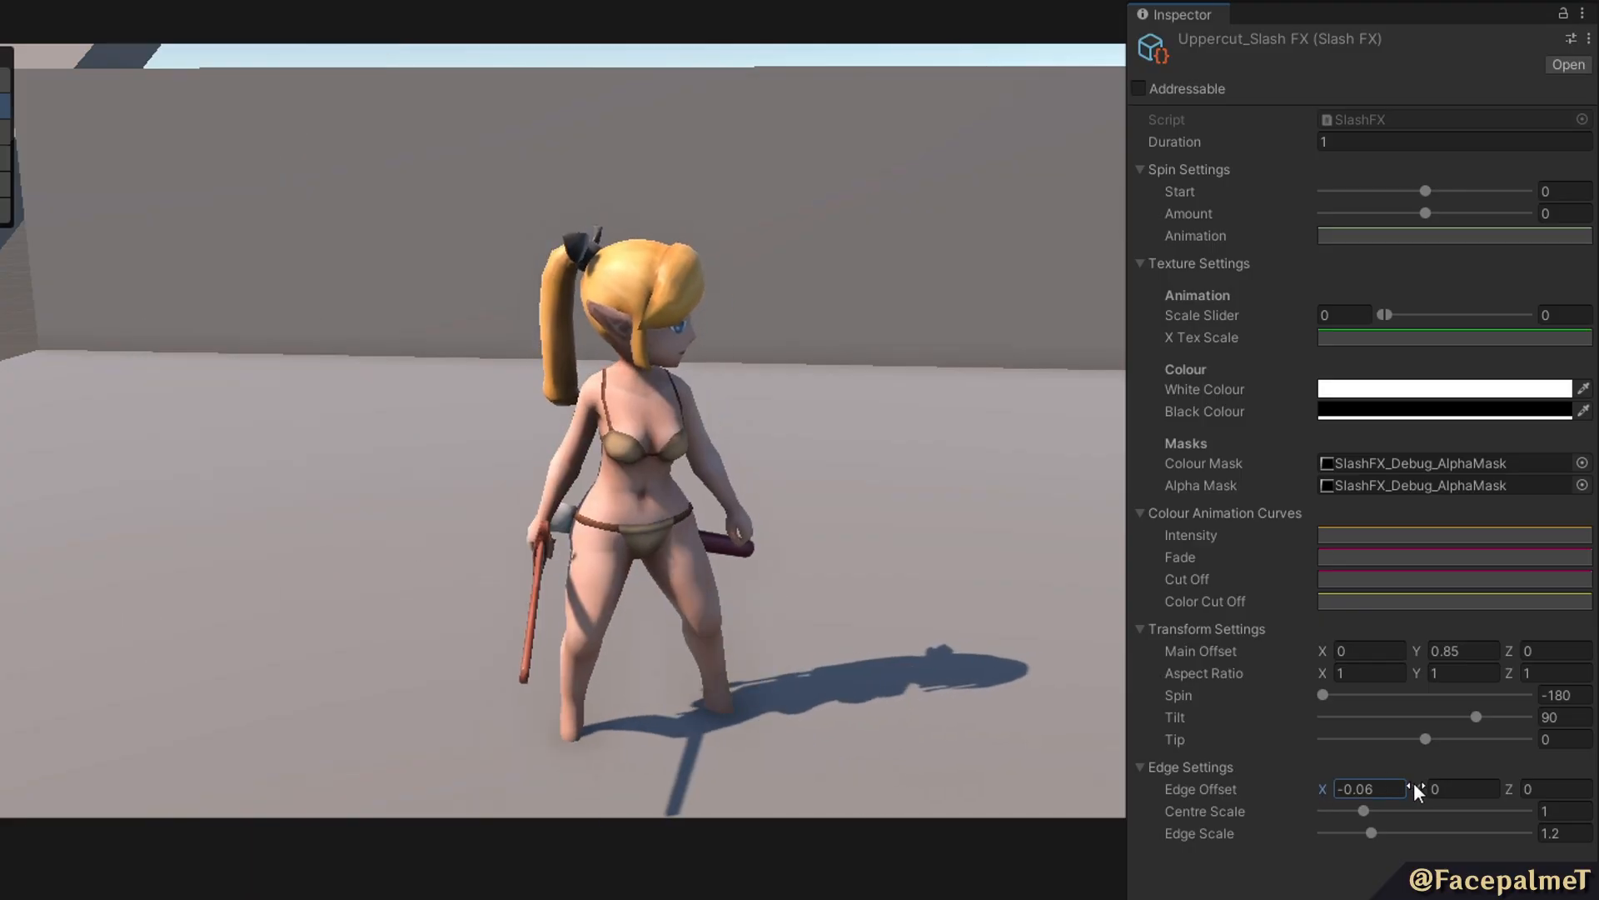
Set Uppercut_Slash FX's Edge Offset to Y -0.01 and Z 0.6, and adjust its spin start and amount.
left_click_drag(1409, 786, 1540, 784)
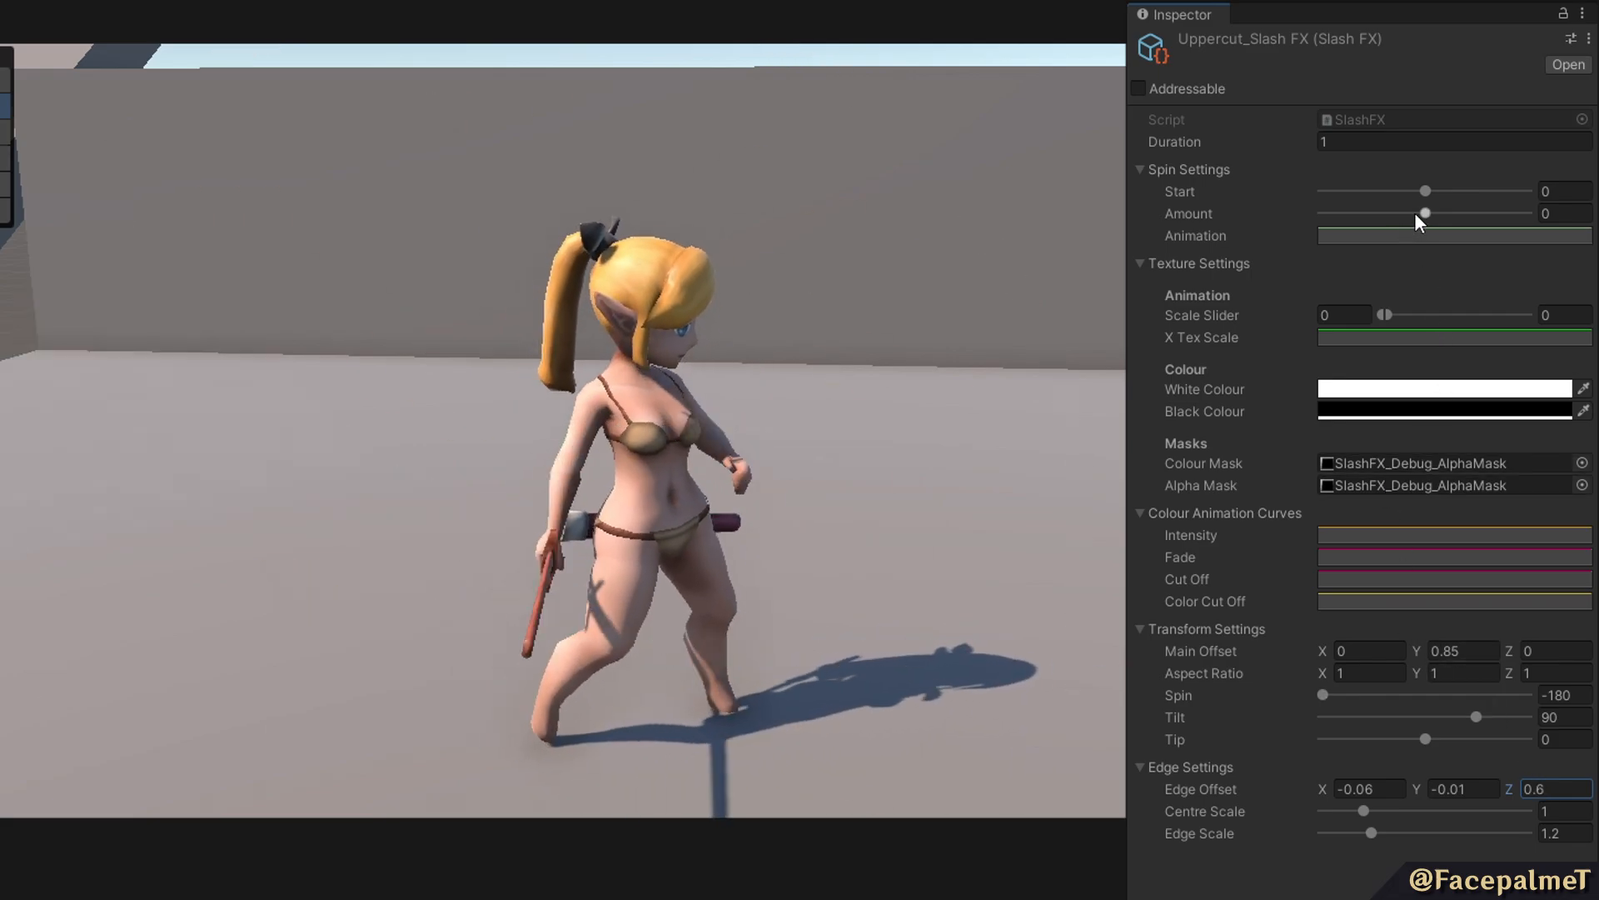
left_click_drag(1425, 190, 1331, 217)
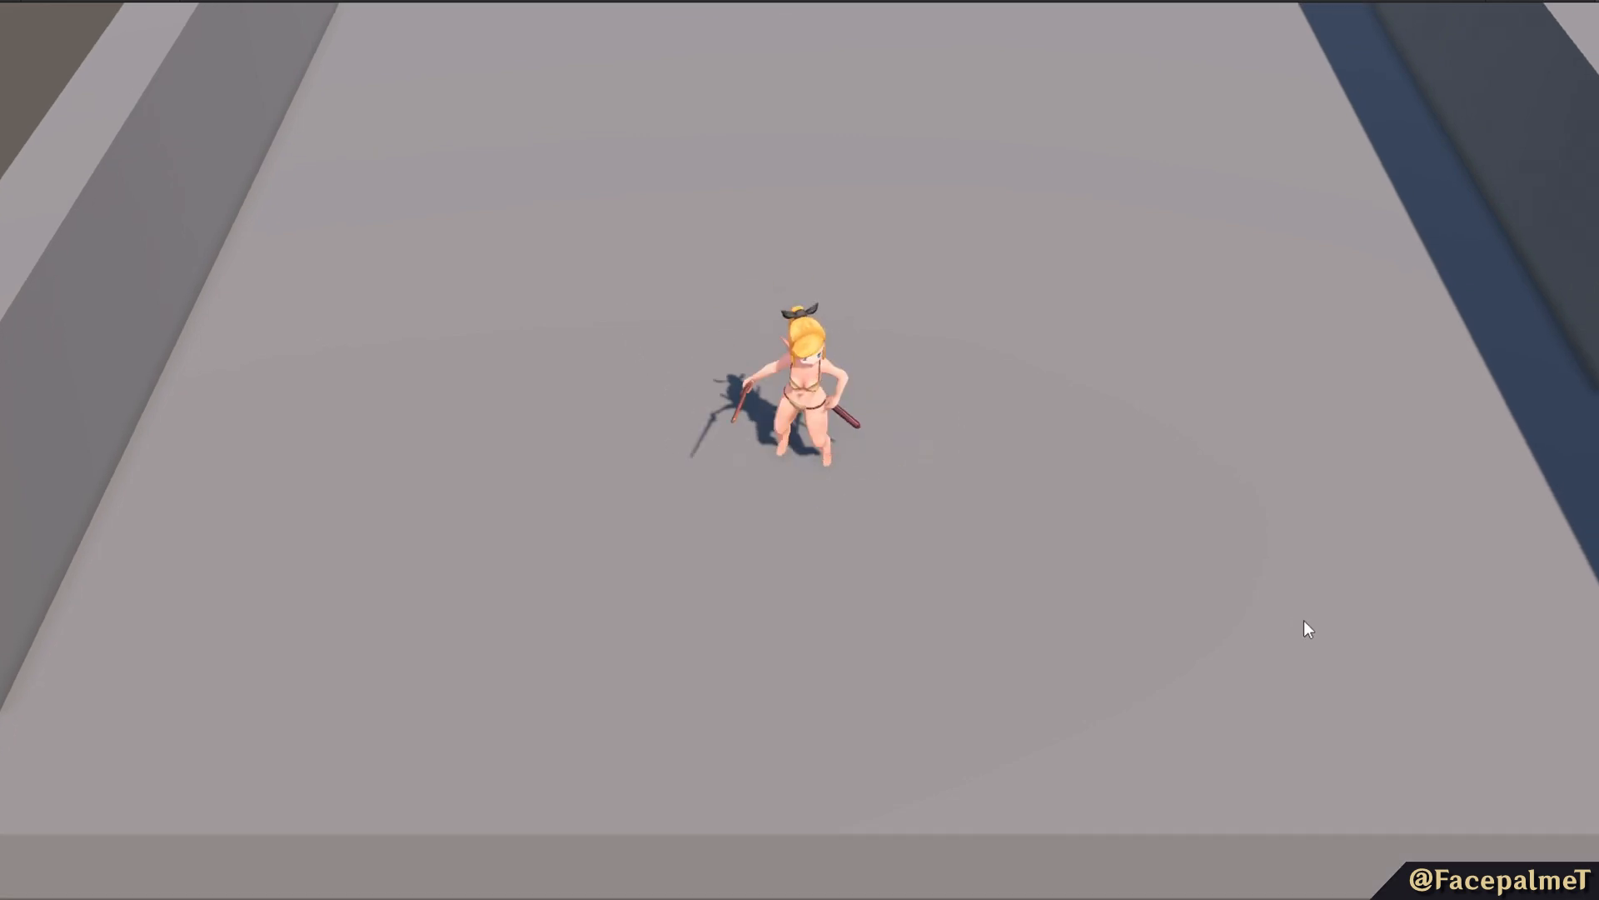
Playtest the combo by running around the arena and chaining sword slashes in several directions to check the slash effects.
key("w")
key("s")
left_click(993, 678)
left_click(993, 679)
left_click(993, 678)
key("w")
left_click(979, 671)
left_click(980, 672)
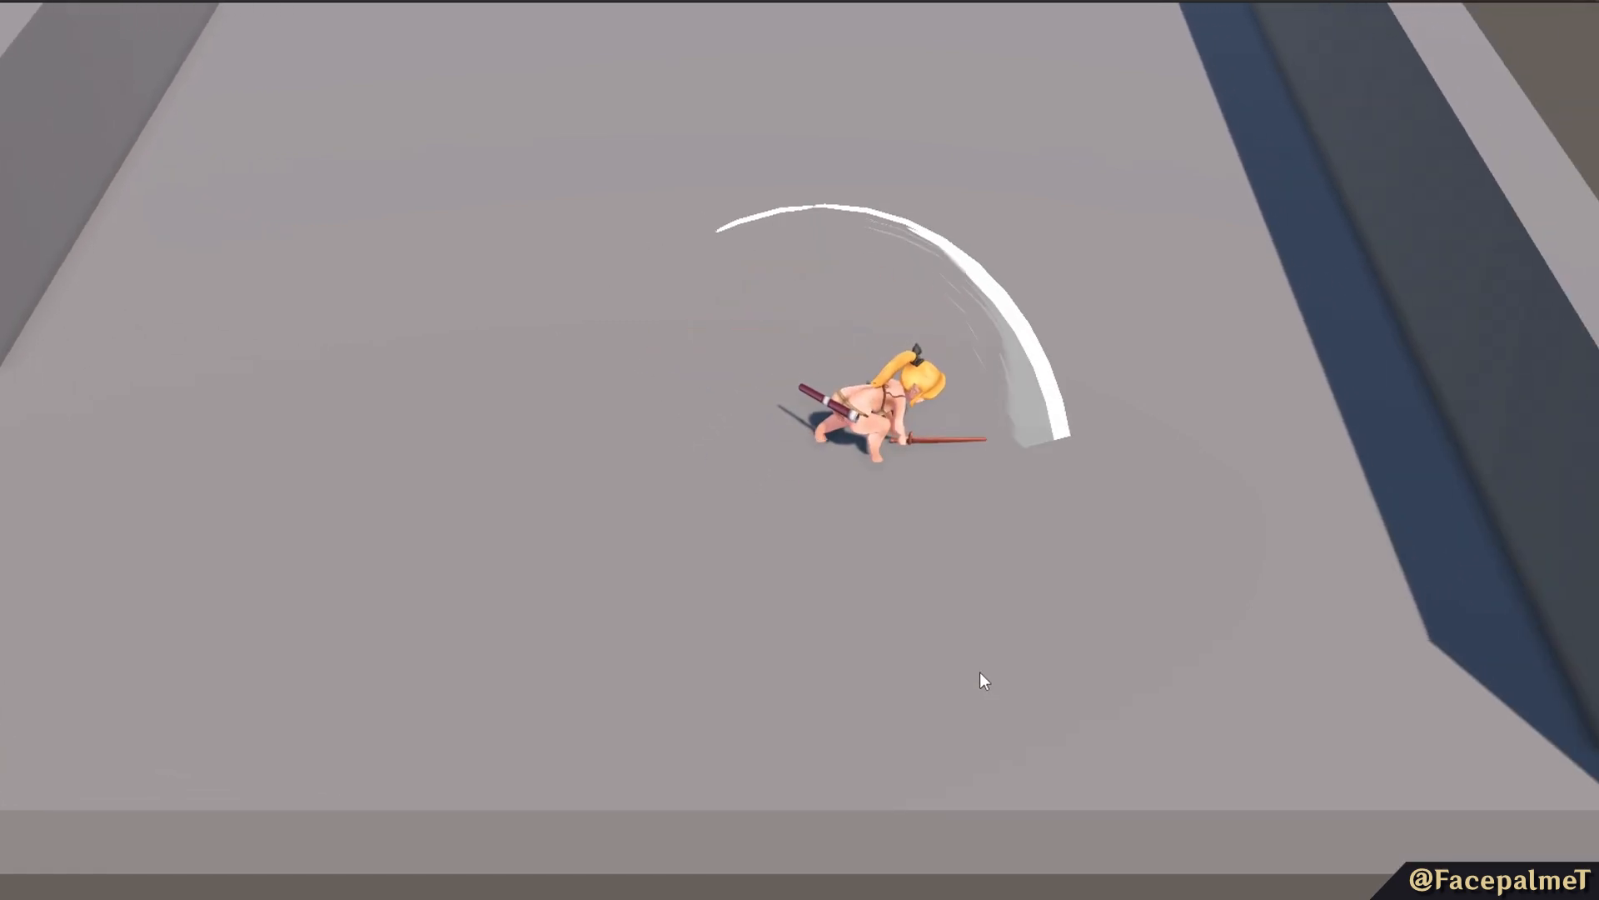
left_click(977, 662)
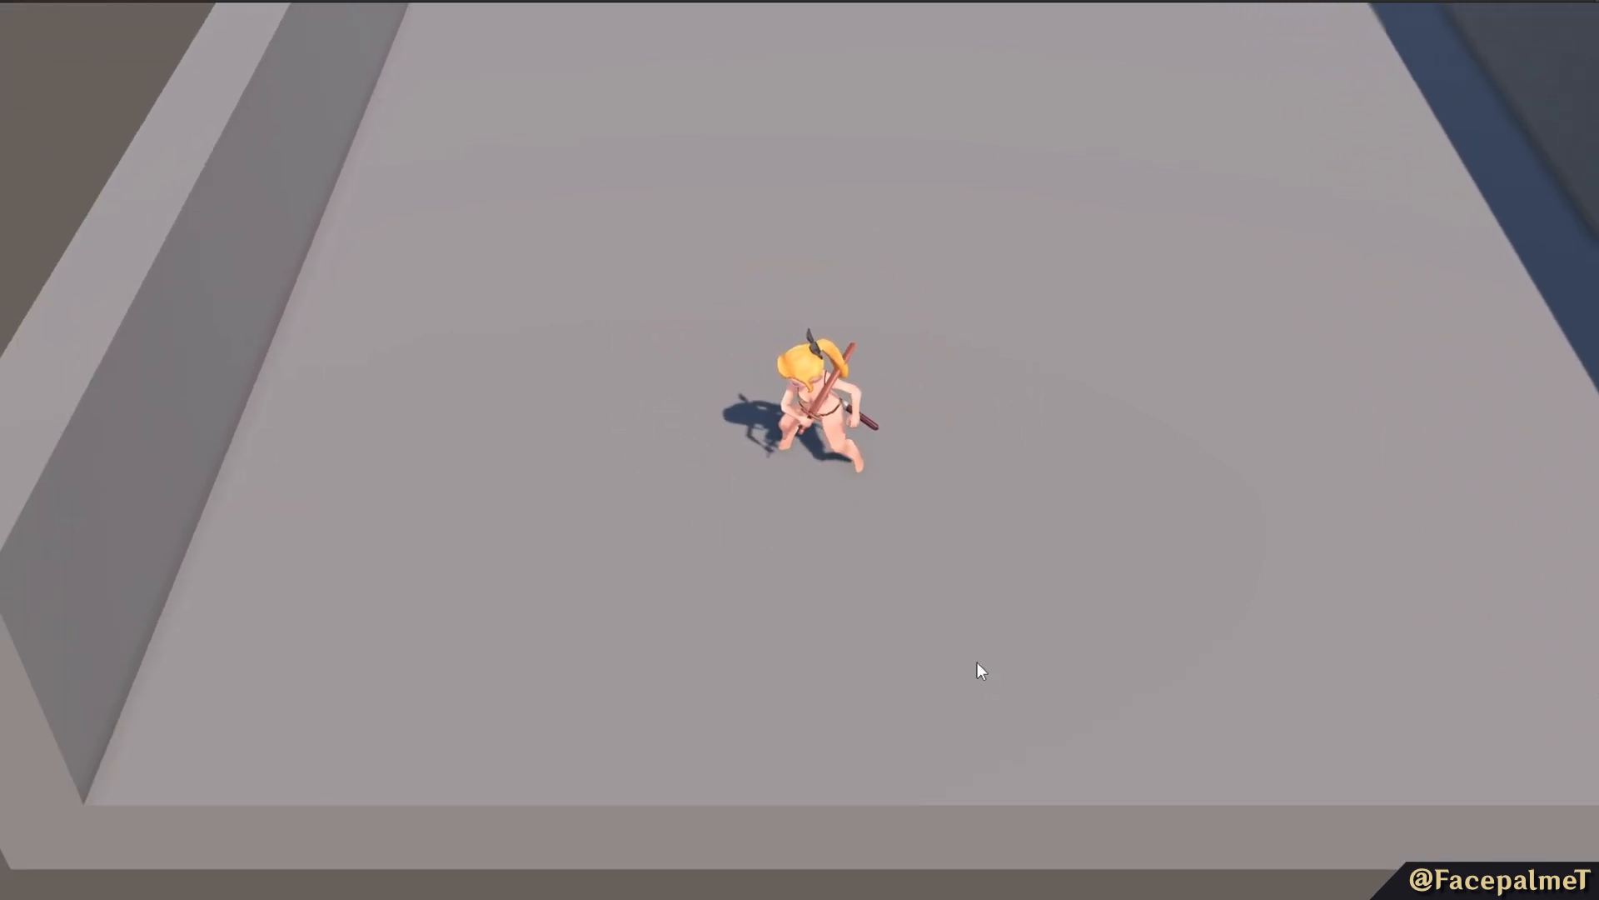
left_click(977, 662)
key("w")
key("d")
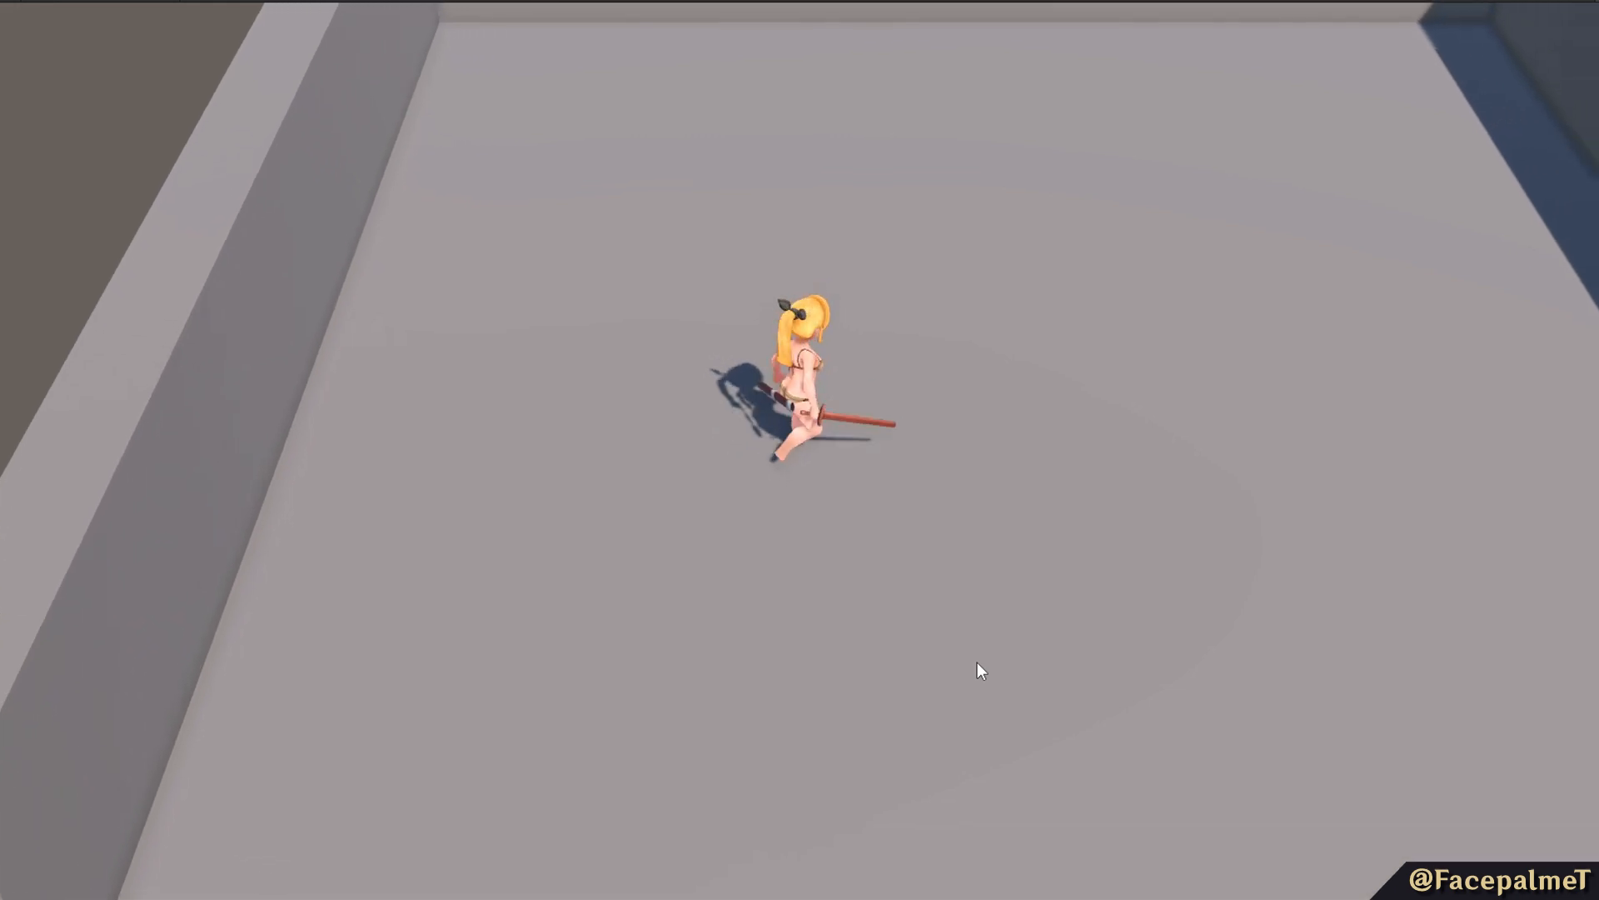
left_click(977, 662)
left_click(977, 662)
key("s")
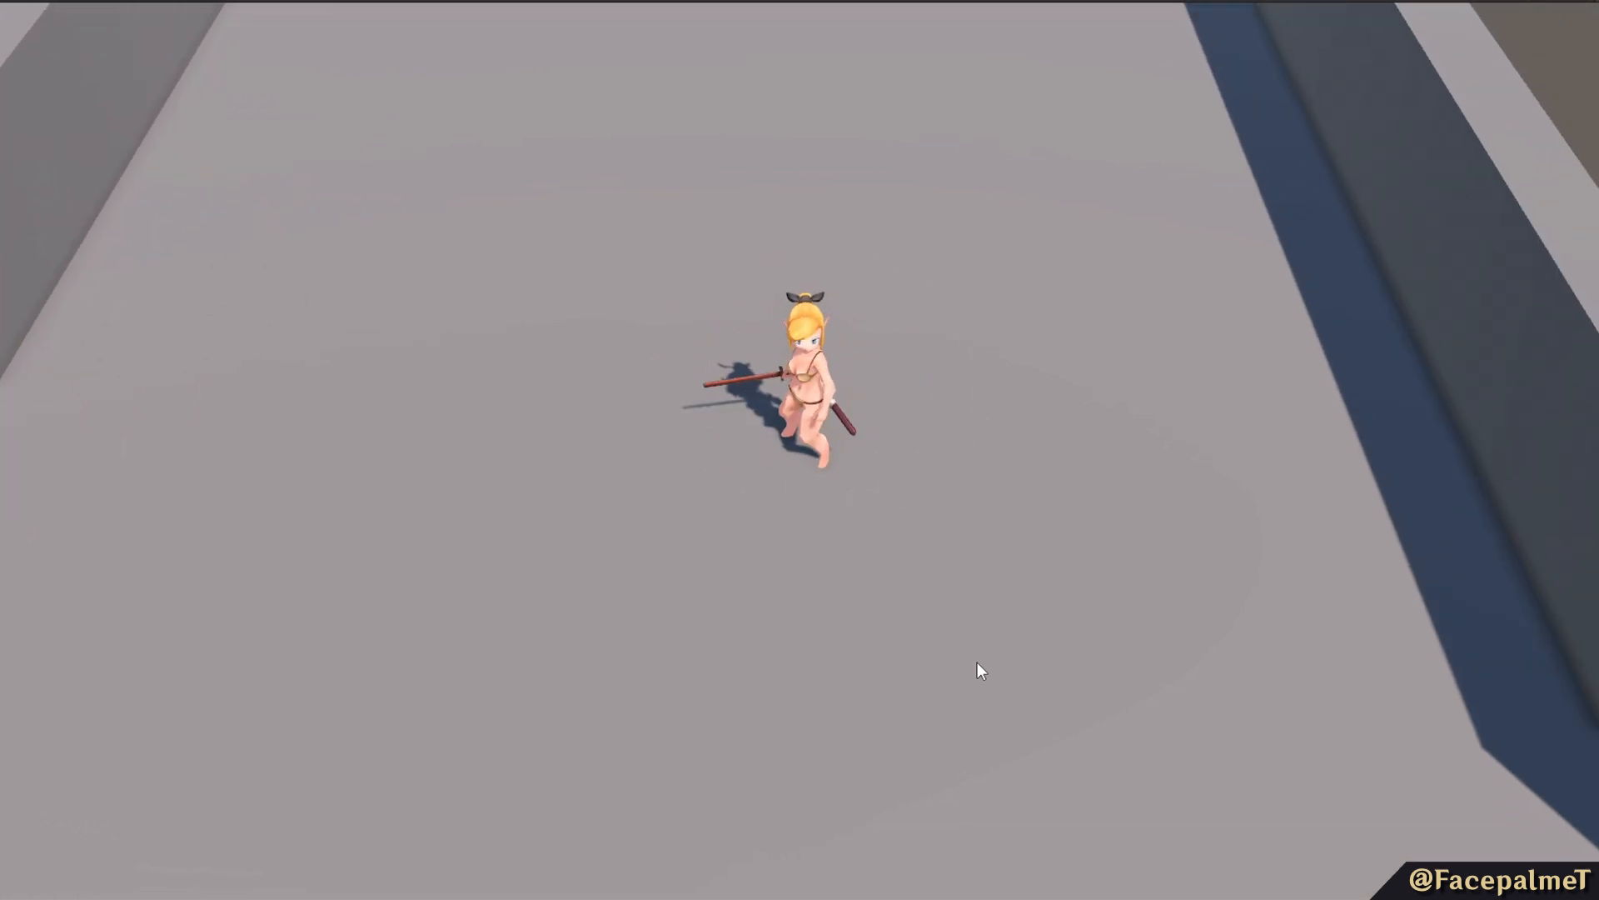
left_click(977, 662)
left_click(977, 662)
left_click(977, 663)
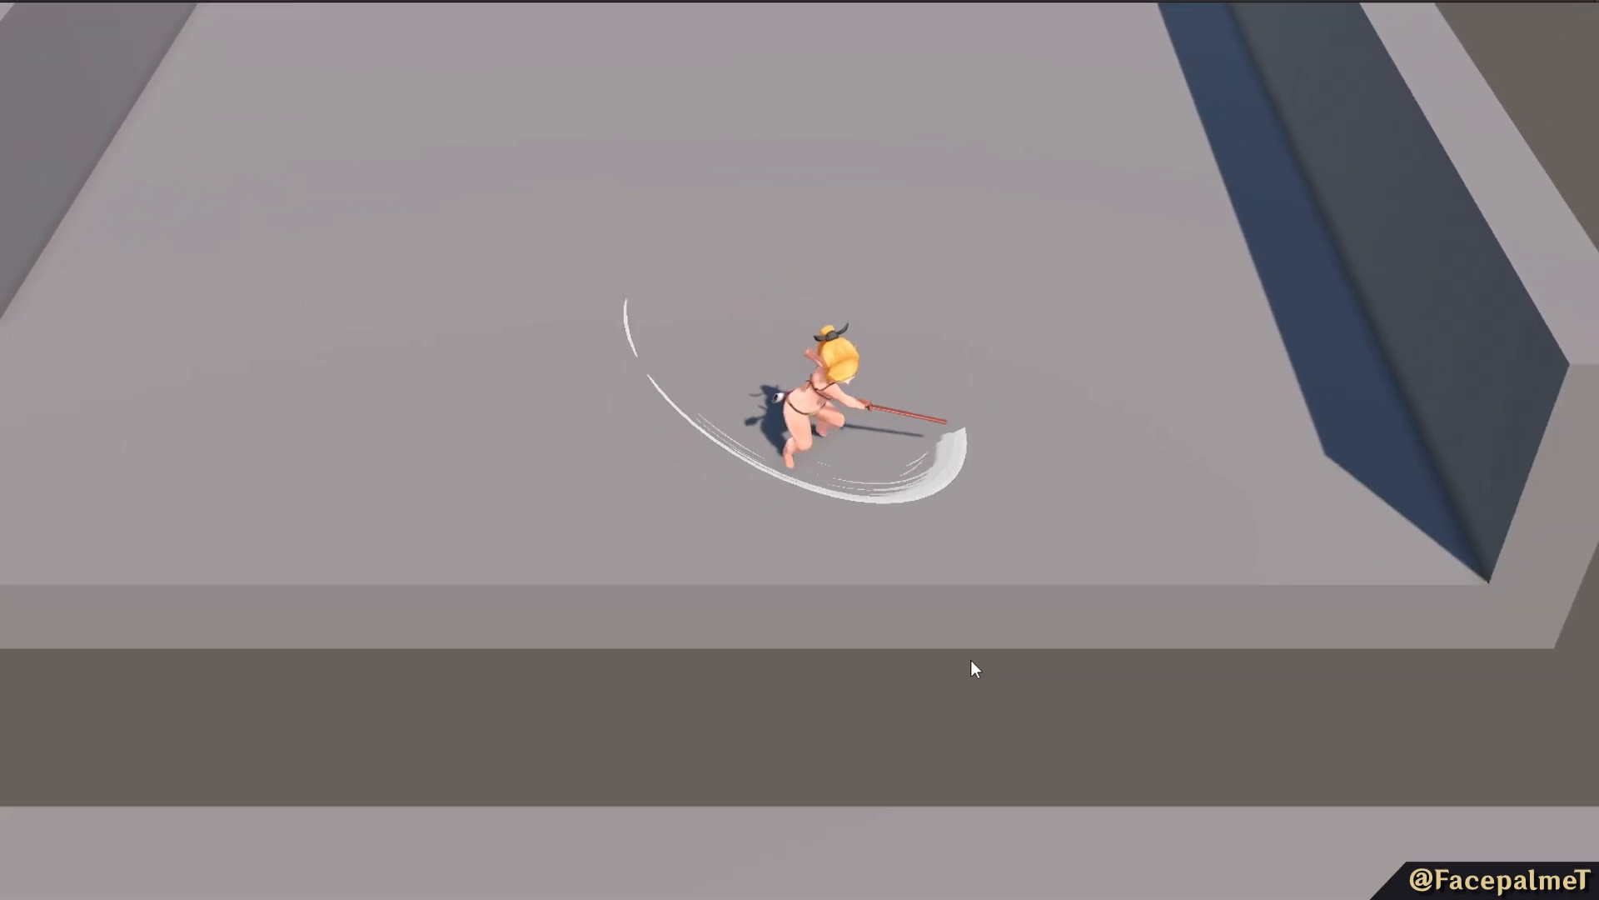
key("a")
key("w")
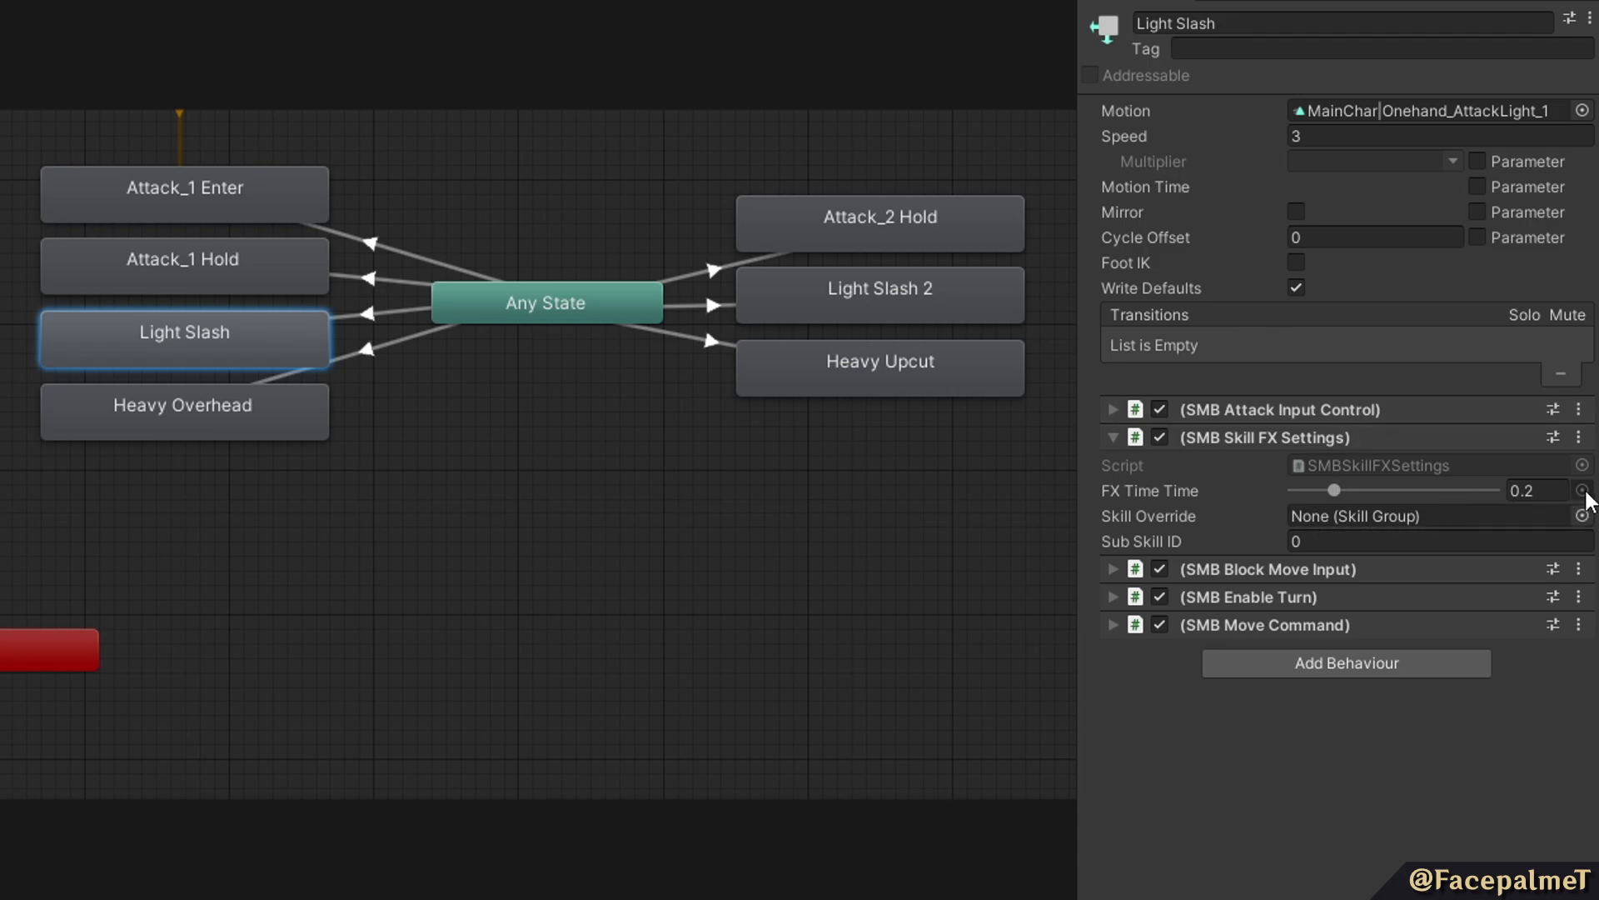
Assign the MainChar|Onehand_AttackLight_1 clip as the reference for the Light Slash state's effect timing in SMB Skill FX Settings.
left_click(1583, 491)
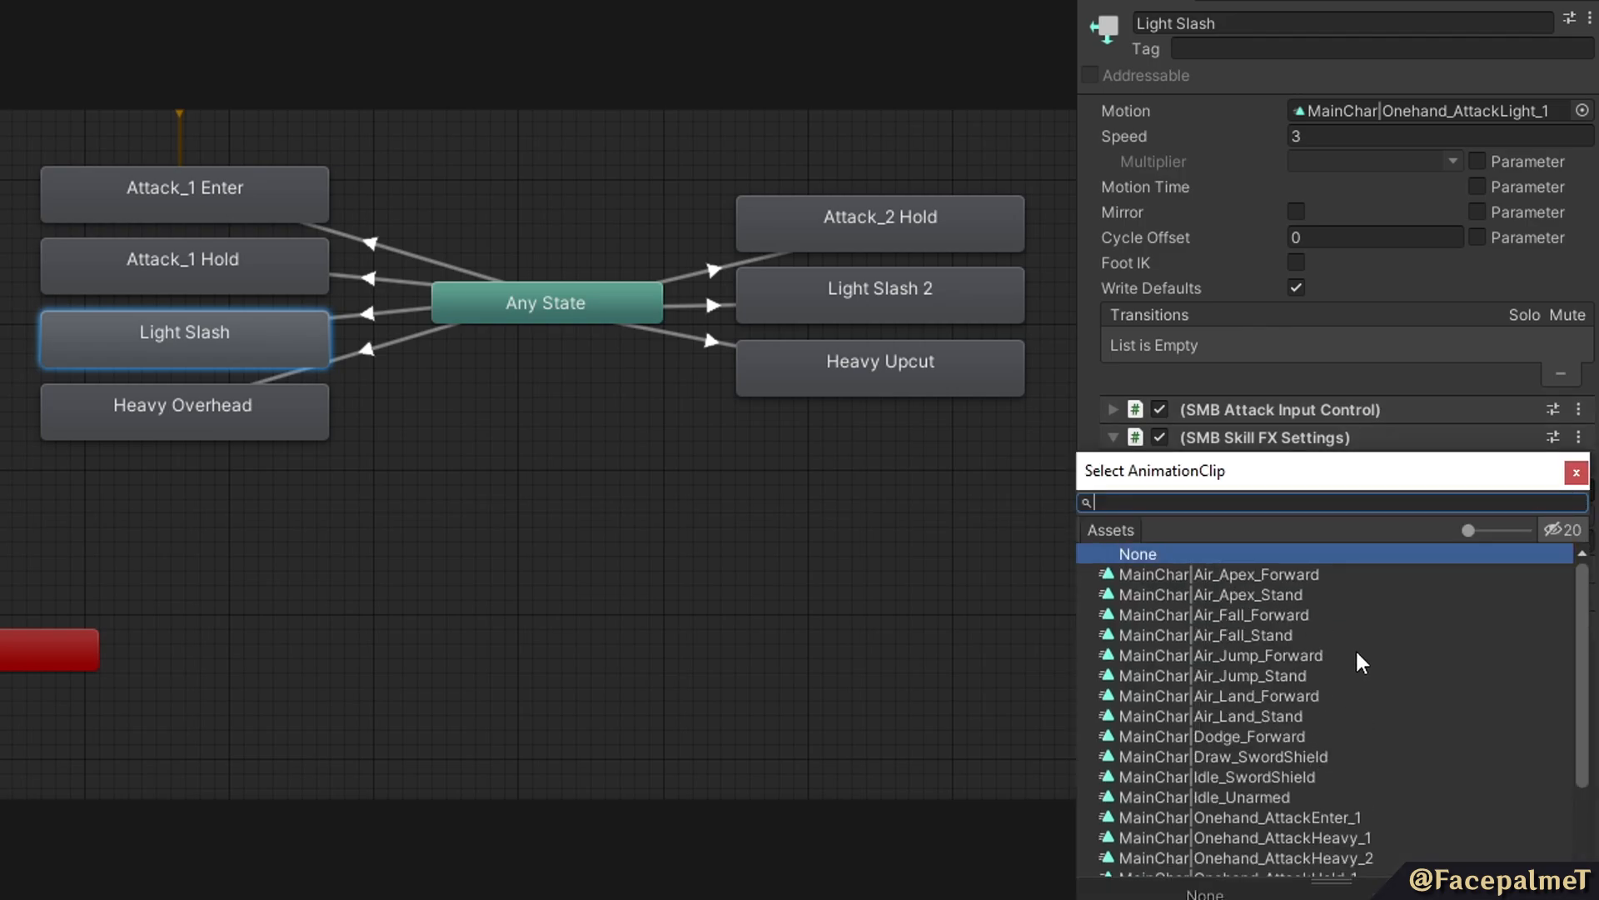
scroll(1362, 666, "down", 2)
scroll(1304, 762, "up", 2)
type("attacklight")
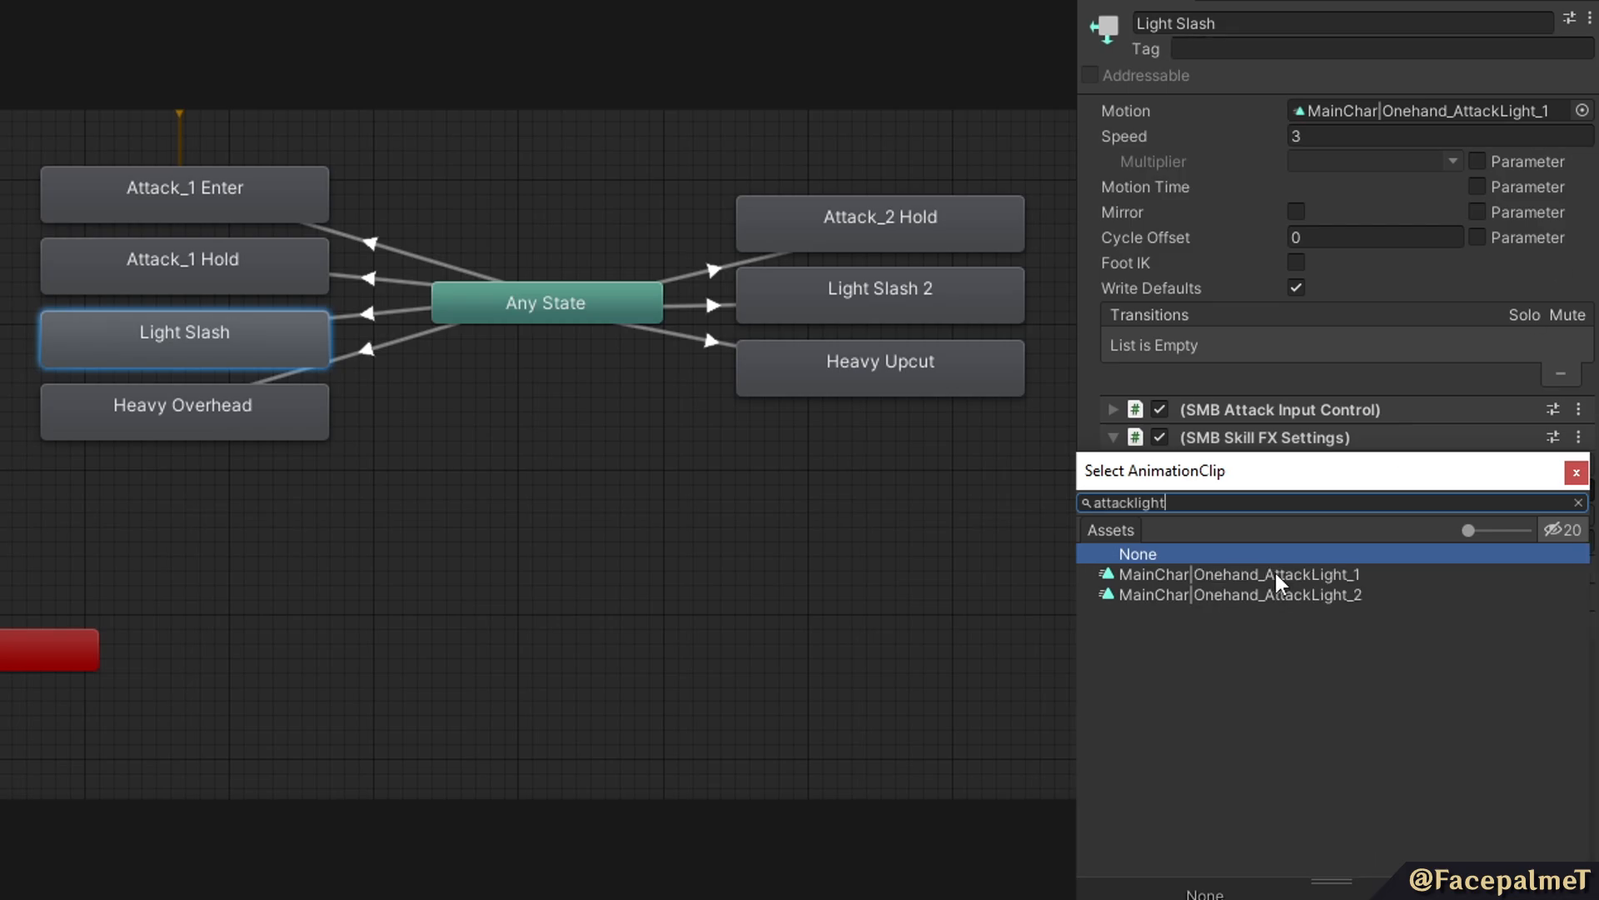
double_click(1283, 575)
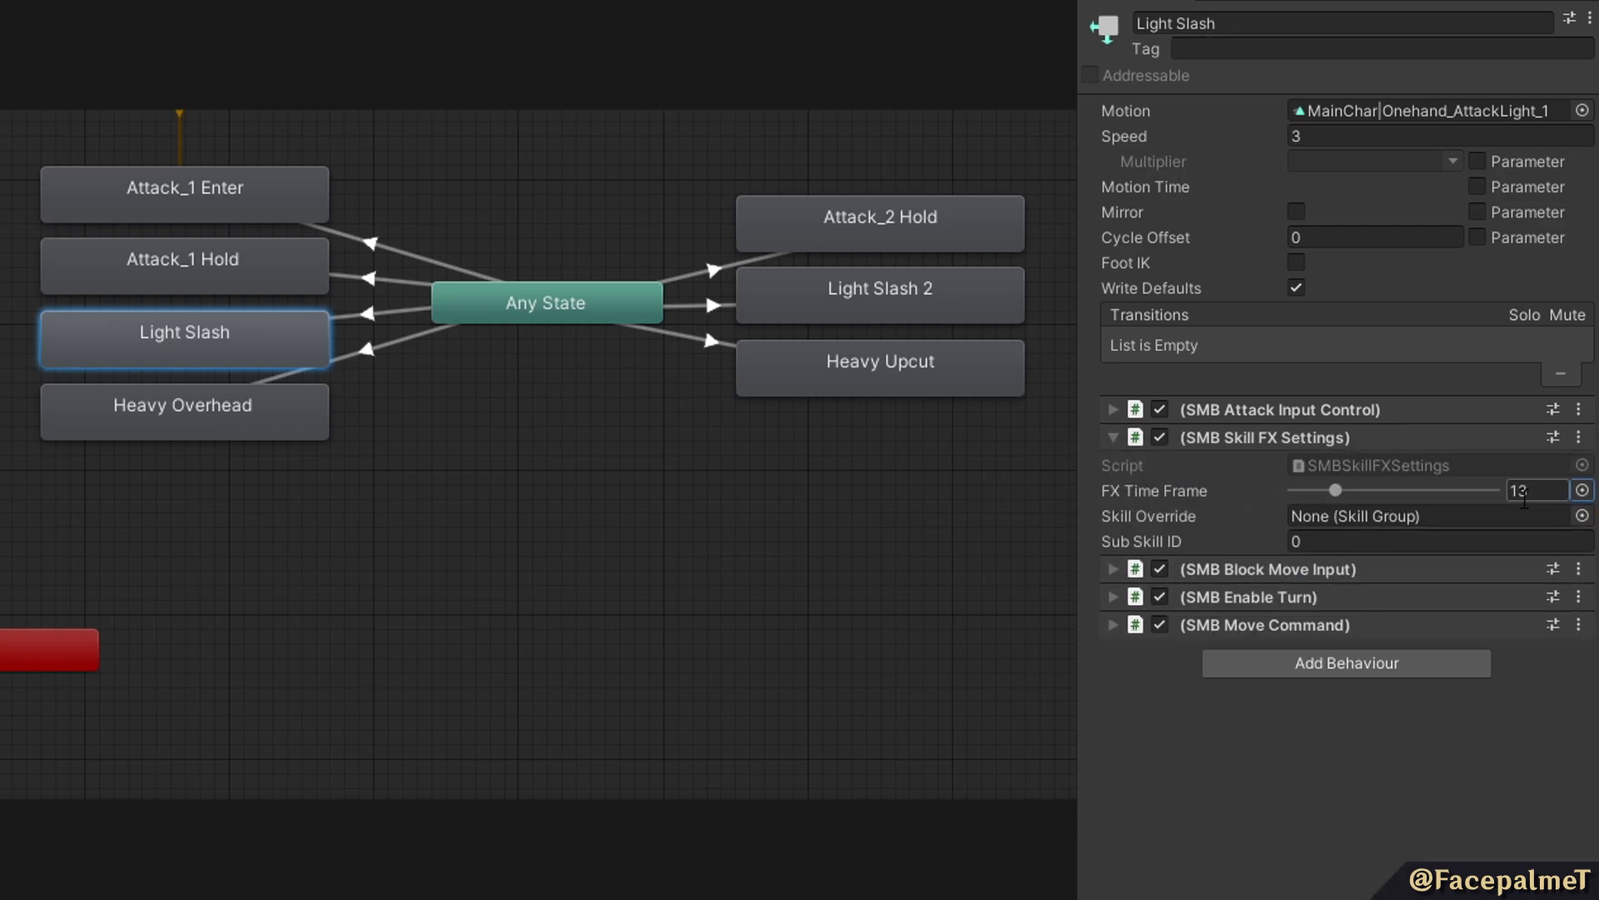
Clear the Light Slash state's effect timing clip to None and set its FX time to 0.2.
left_click(1583, 491)
scroll(1325, 604, "up", 5)
left_click(1145, 556)
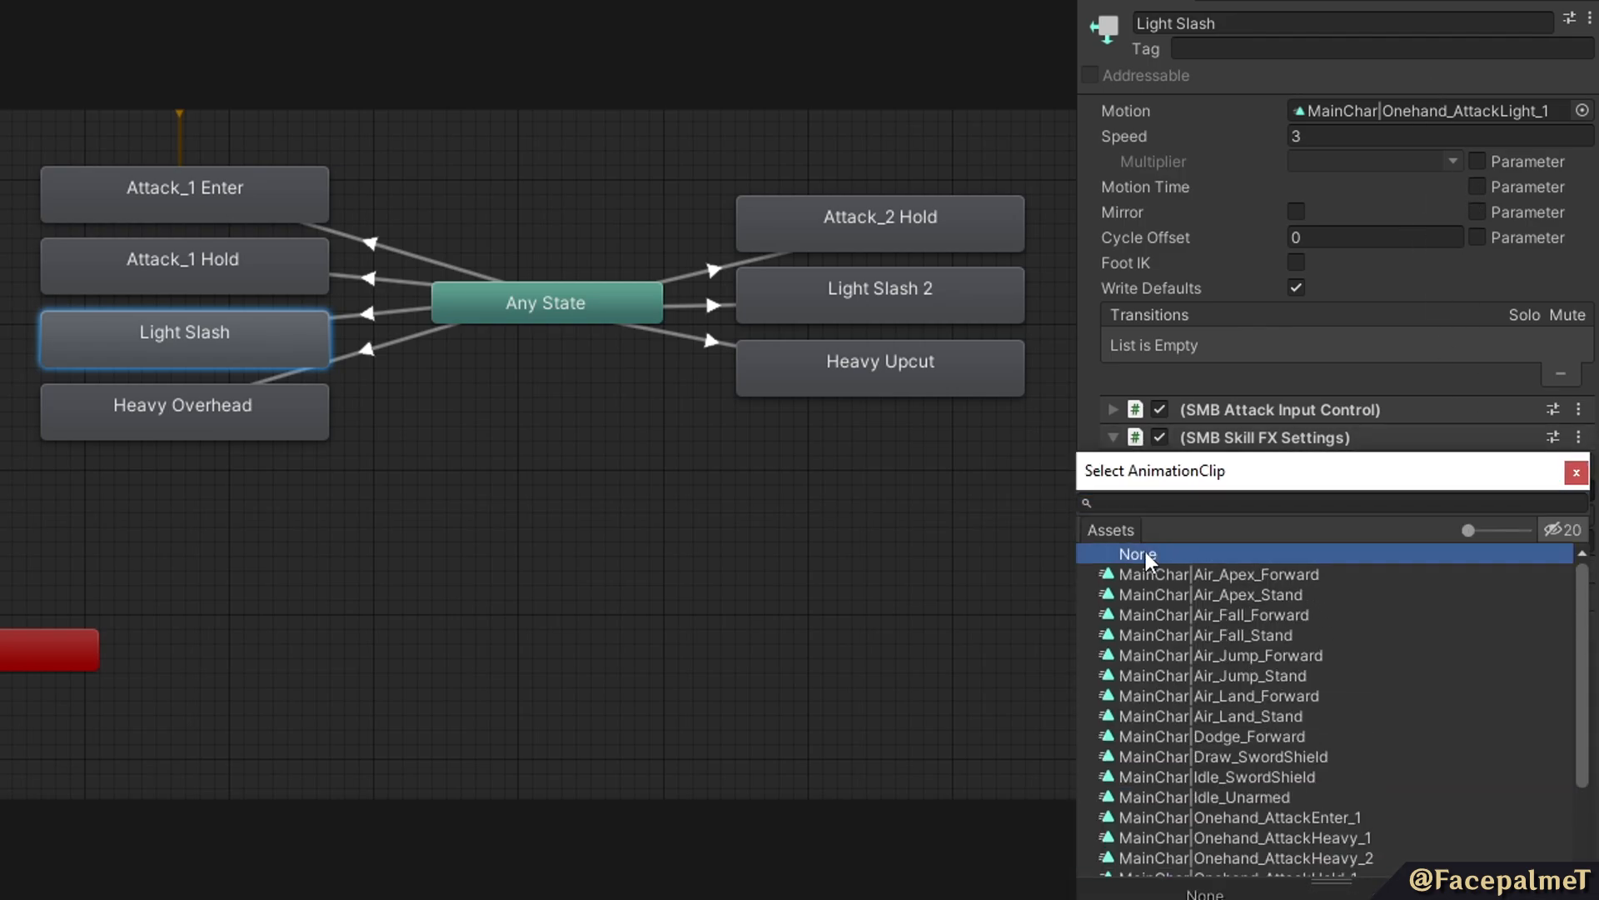
left_click(1539, 489)
type("0.2")
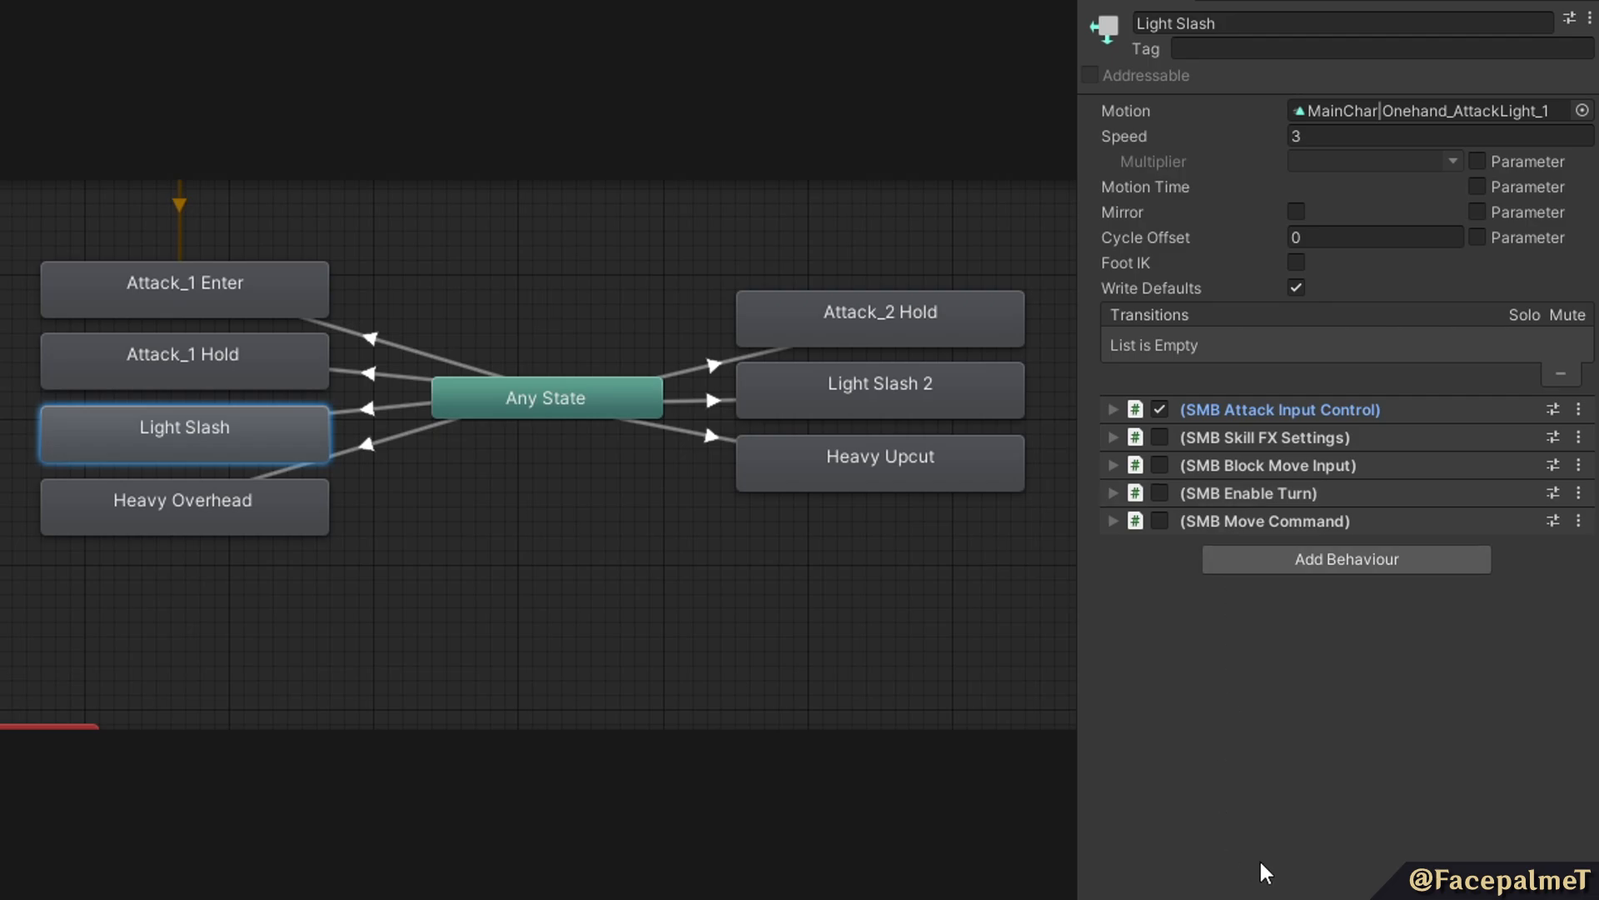
Choose the Light Slash state's SMB Block Move Input behaviour and playtest slashing while running across the arena.
left_click(1249, 465)
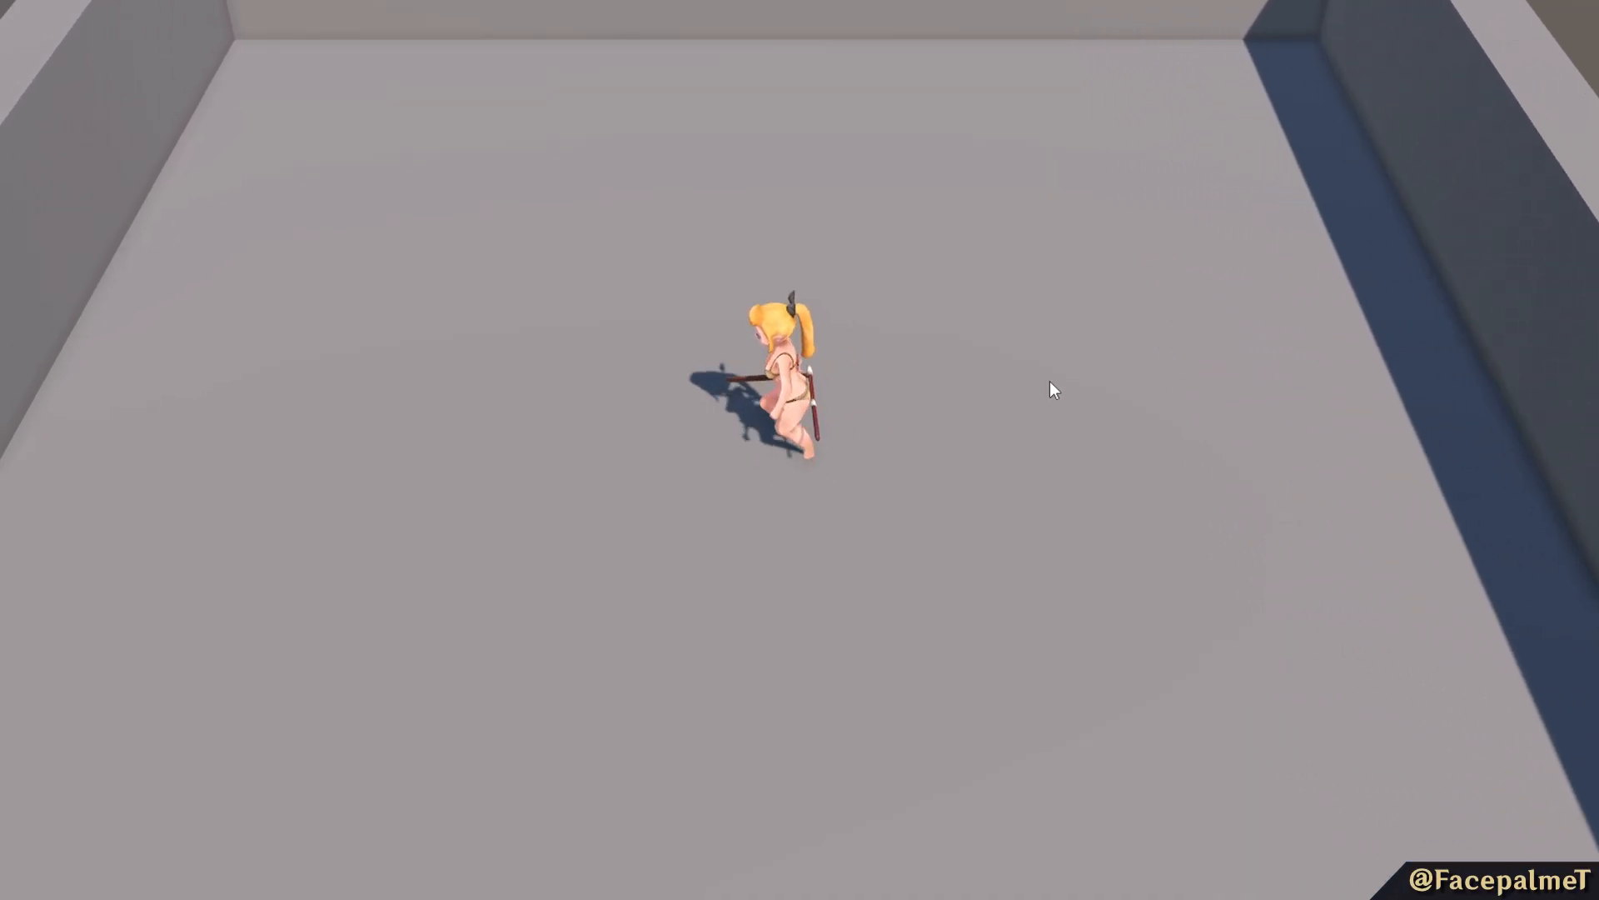
left_click(1059, 380)
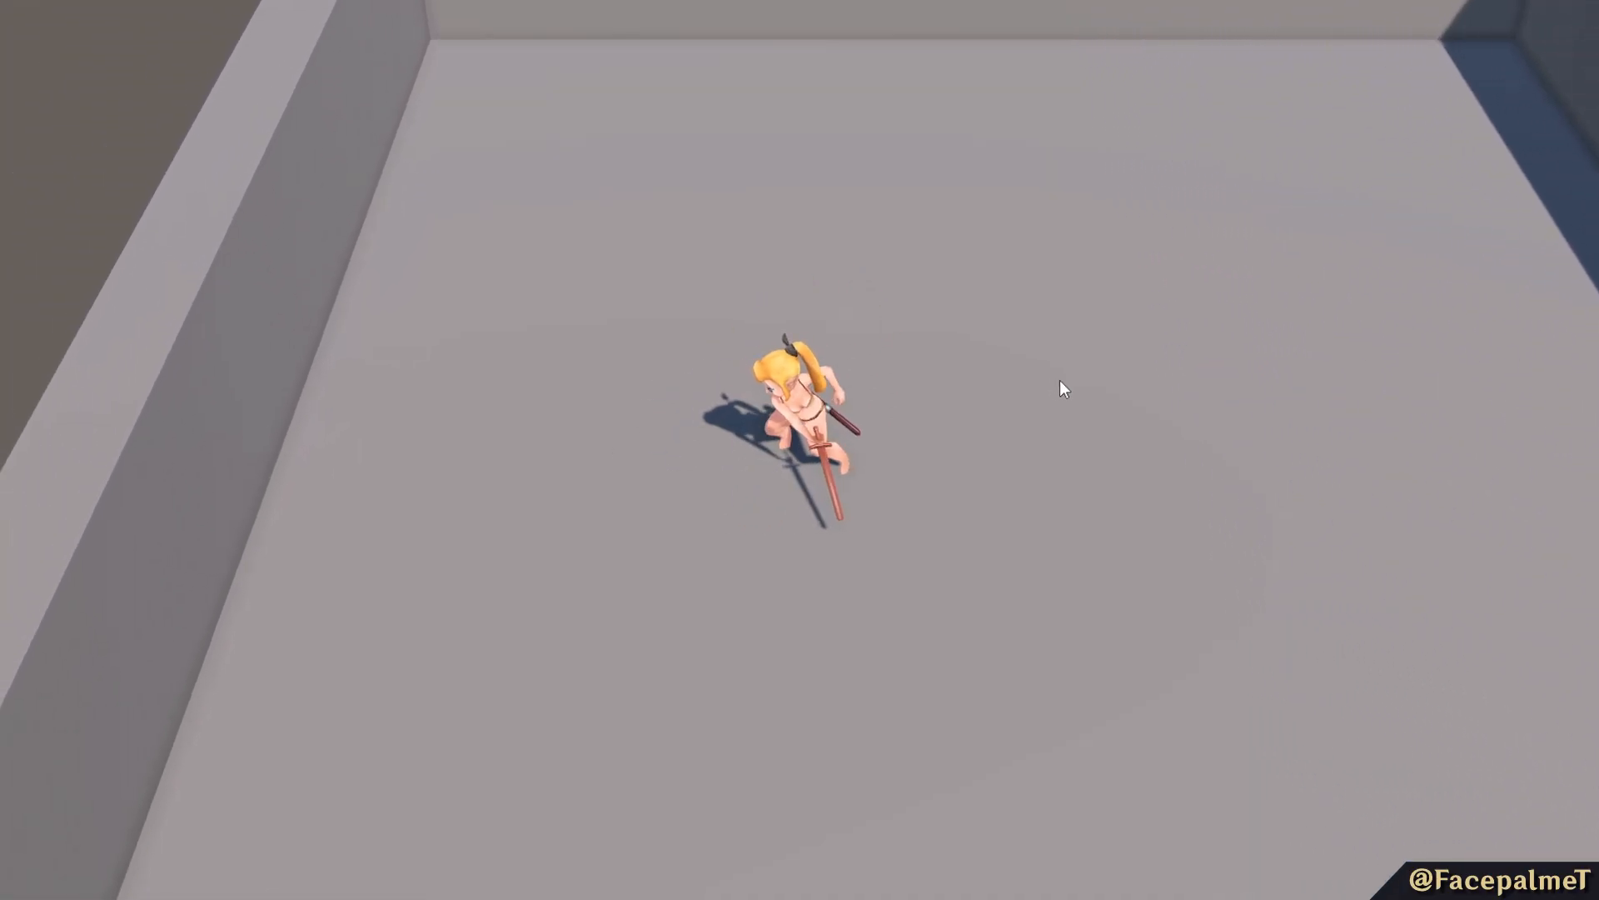
key("a")
left_click(1060, 380)
key("a")
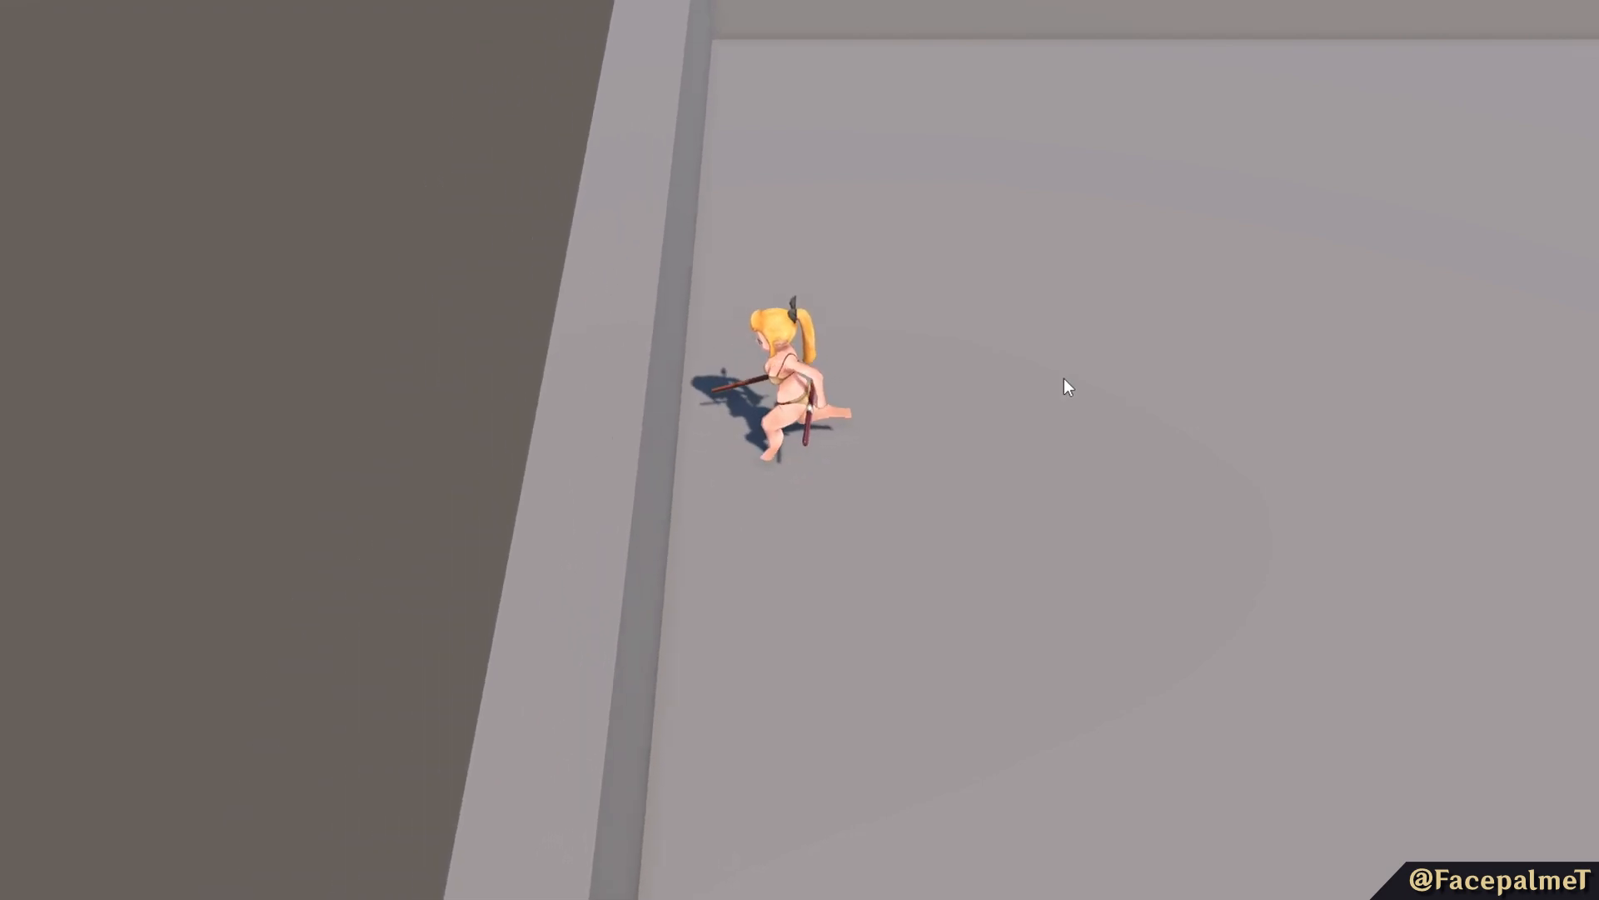
key("d")
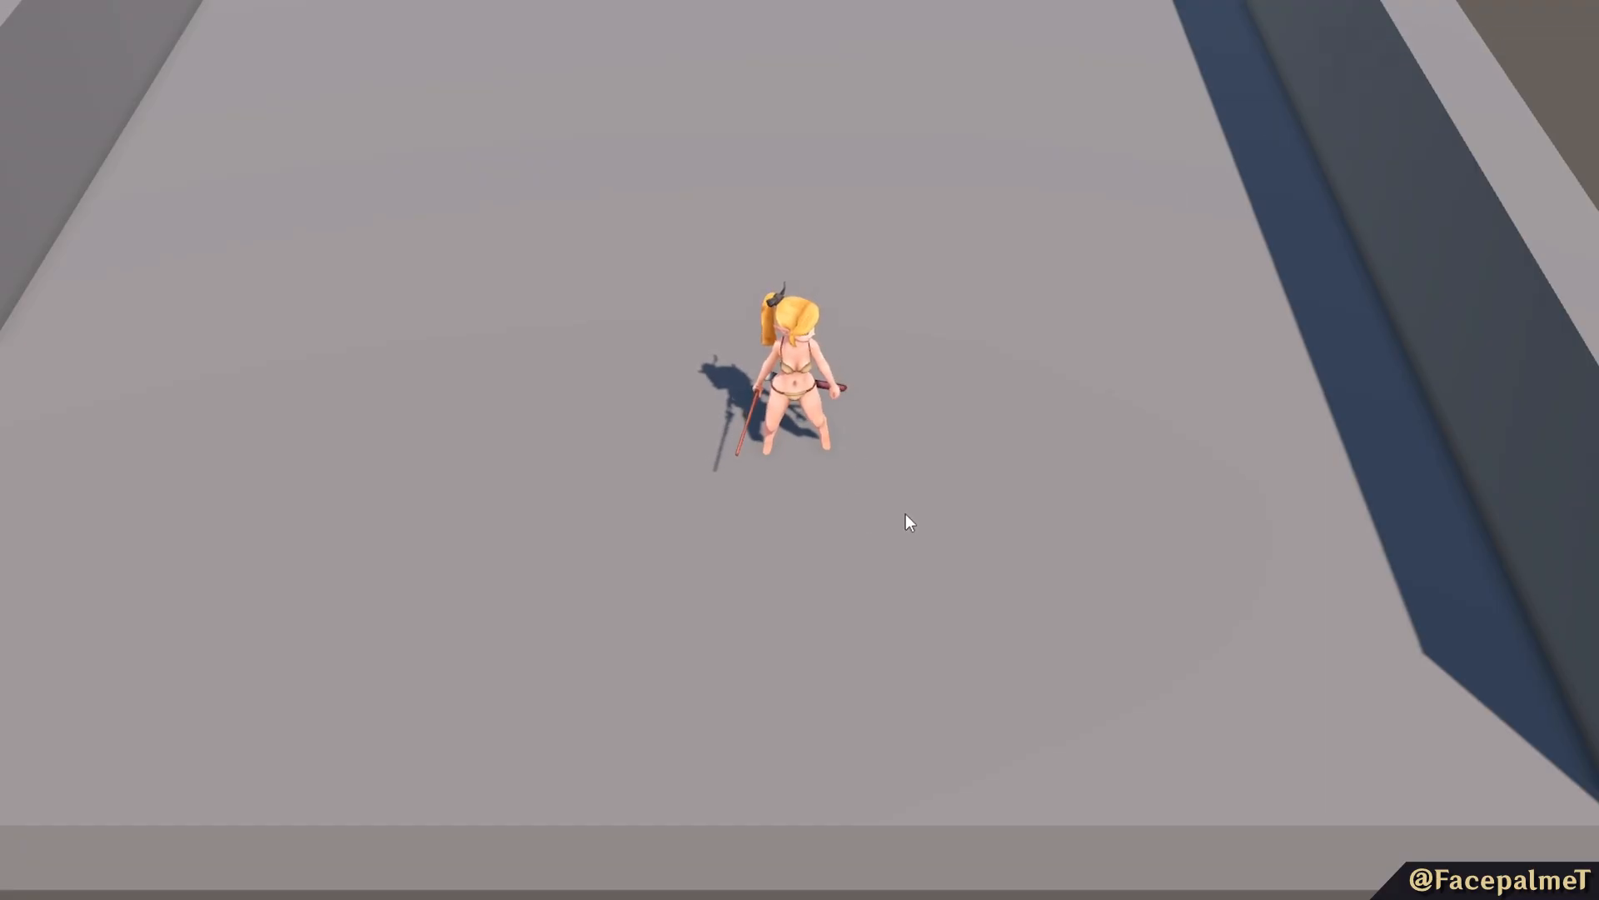
Playtest reversing the character's running direction and slashing while turning.
key("d")
key("a")
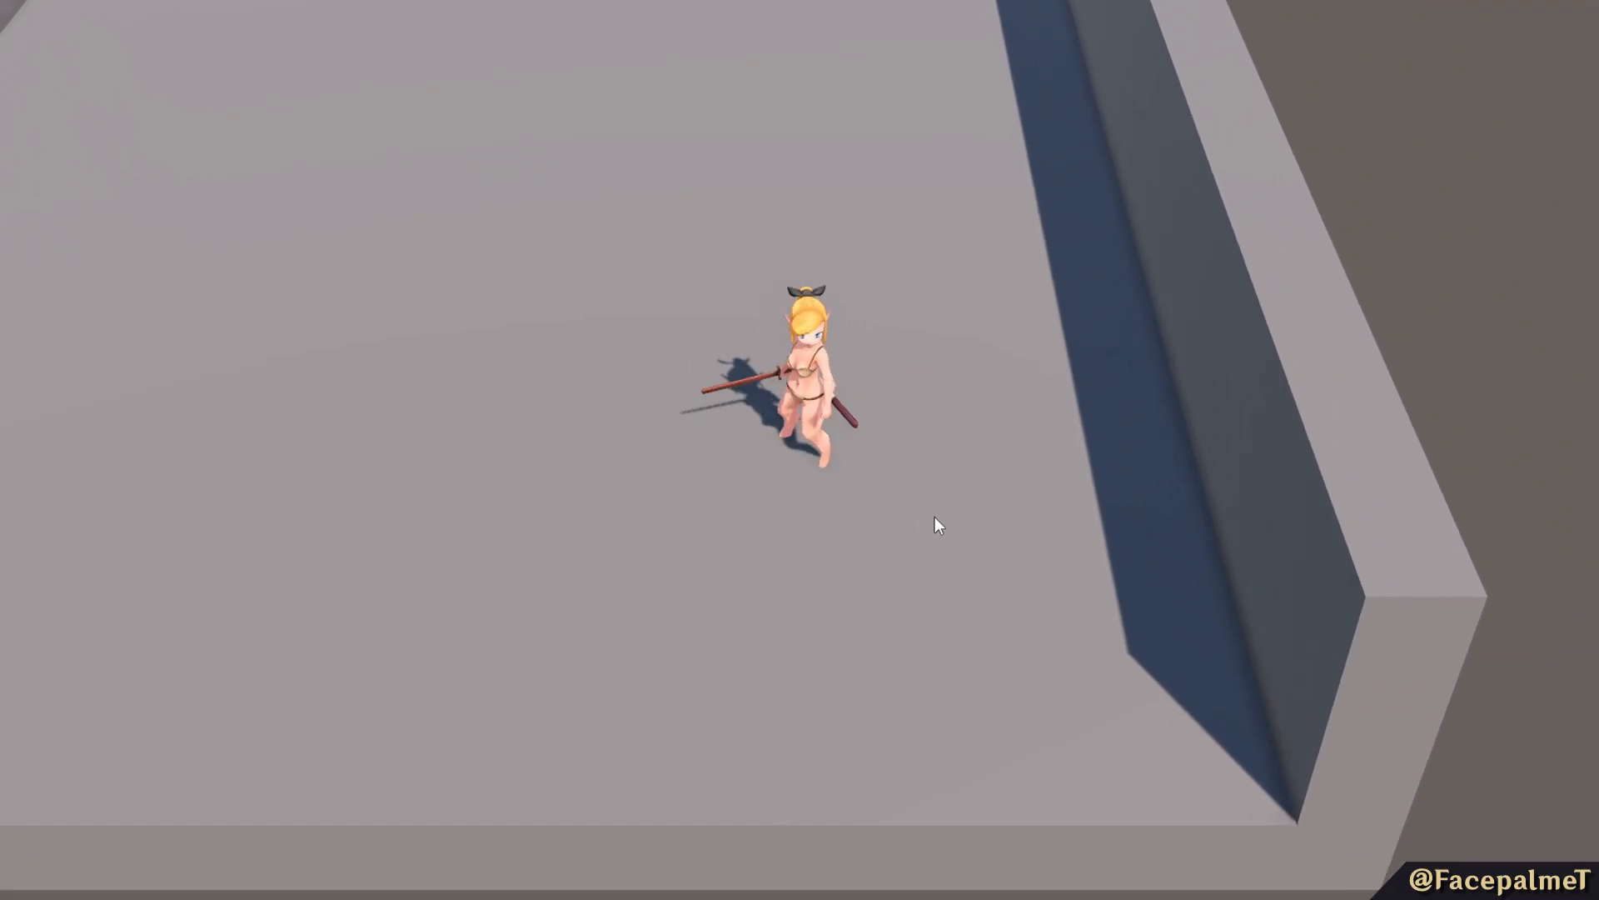
key("d")
left_click(935, 517)
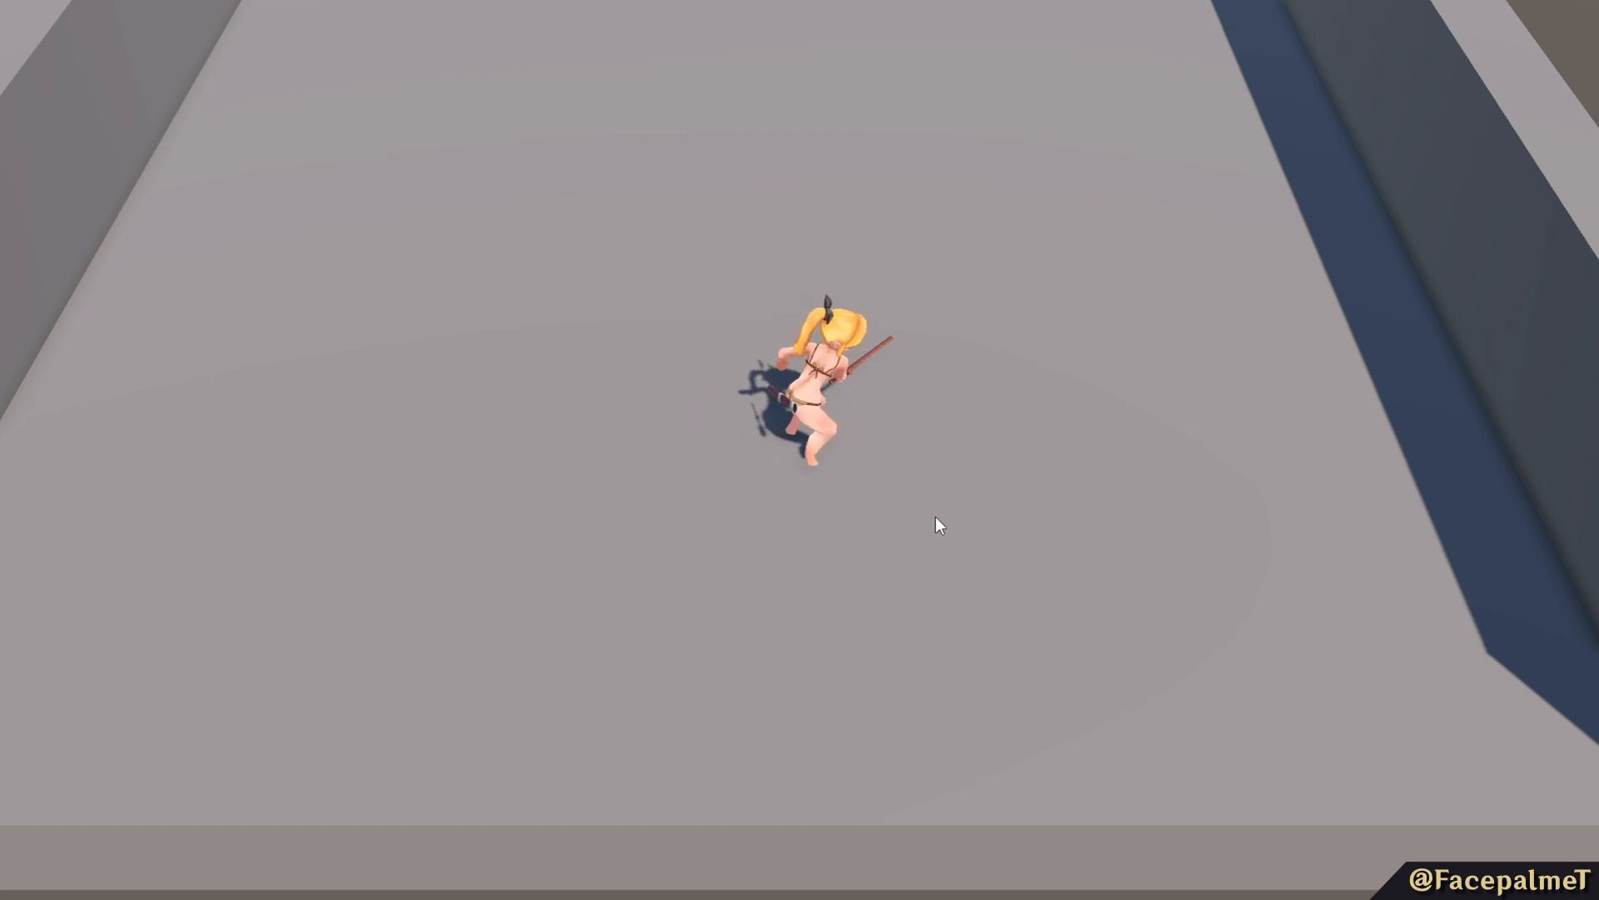
Playtest a long series of slashes with the character standing in the arena.
key("a")
key("d")
left_click(940, 517)
left_click(941, 516)
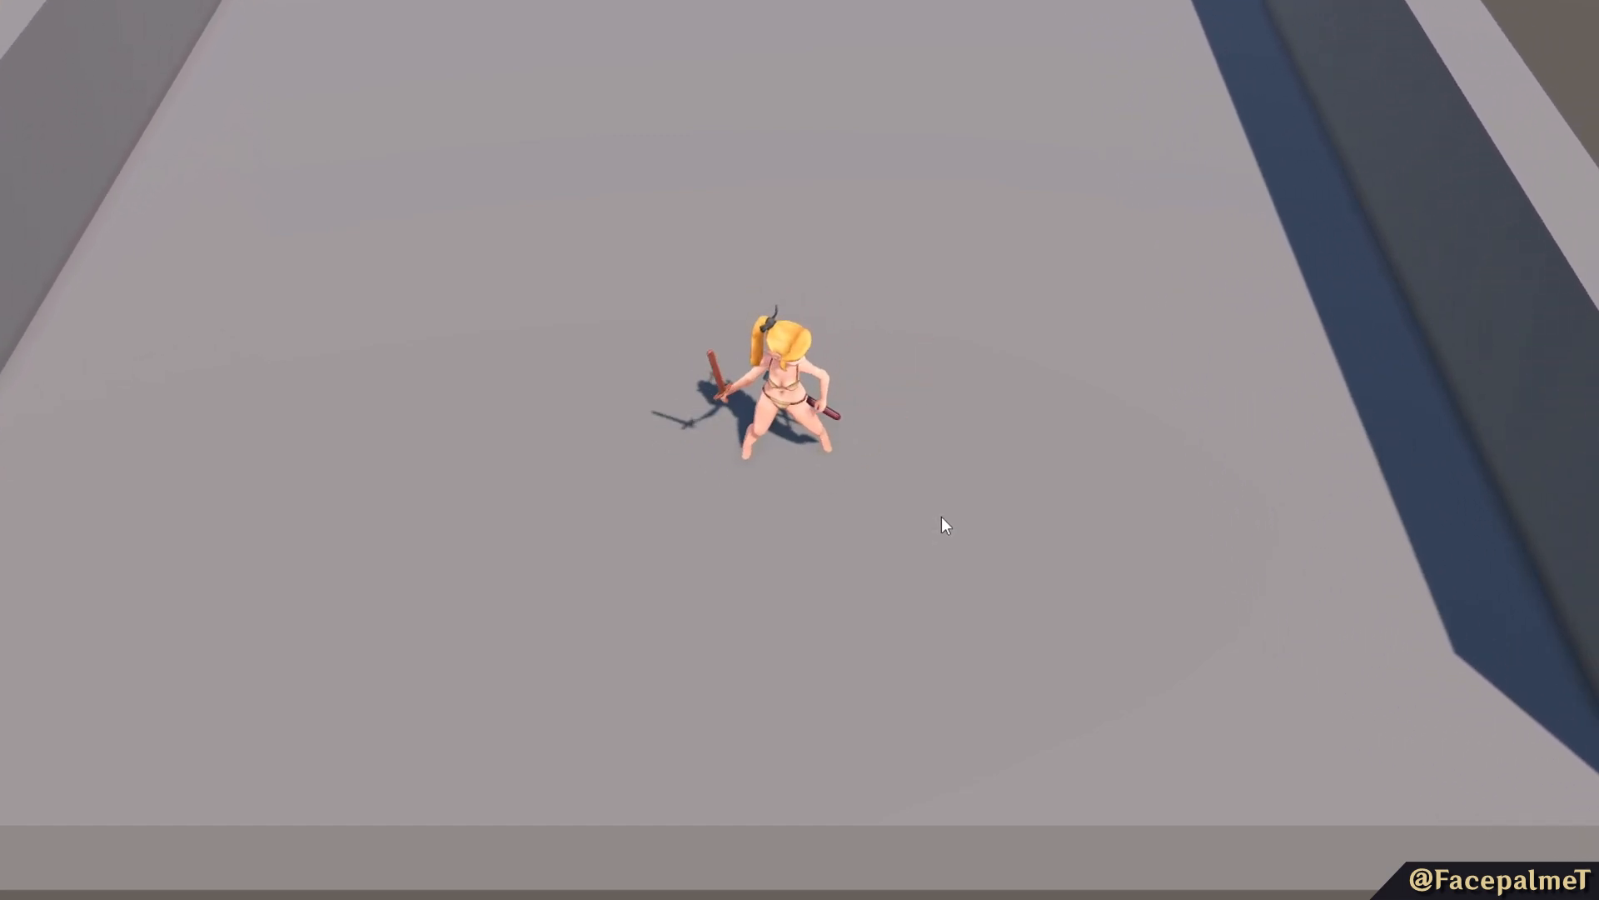
left_click(941, 516)
left_click(942, 516)
left_click(941, 516)
left_click(941, 517)
left_click(942, 517)
left_click(941, 516)
left_click(942, 517)
left_click(941, 517)
left_click(941, 516)
left_click(929, 517)
left_click(930, 516)
left_click(929, 516)
left_click(929, 516)
left_click(930, 517)
left_click(937, 450)
left_click(950, 433)
left_click(963, 426)
left_click(963, 427)
left_click(962, 426)
left_click(962, 426)
left_click(962, 427)
left_click(962, 427)
left_click(962, 428)
left_click(962, 428)
left_click(961, 426)
left_click(961, 426)
left_click(961, 426)
left_click(961, 427)
left_click(961, 427)
left_click(963, 426)
left_click(965, 425)
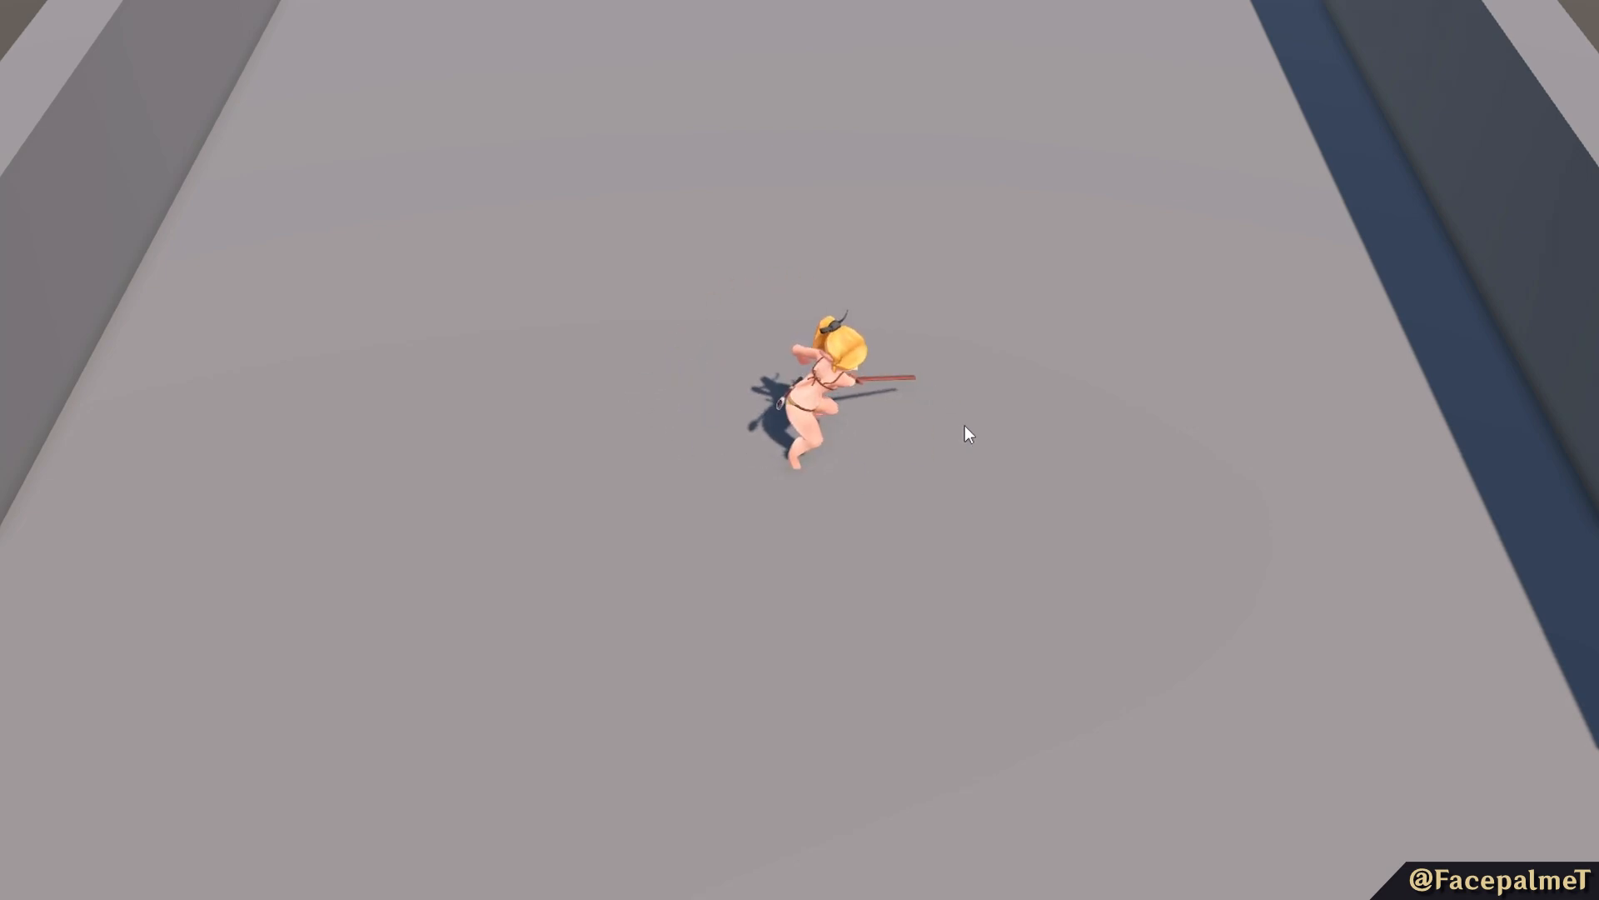
Playtest running and slashing toward the cursor while changing the character's movement direction.
key("d")
key("w")
key("w")
key("a")
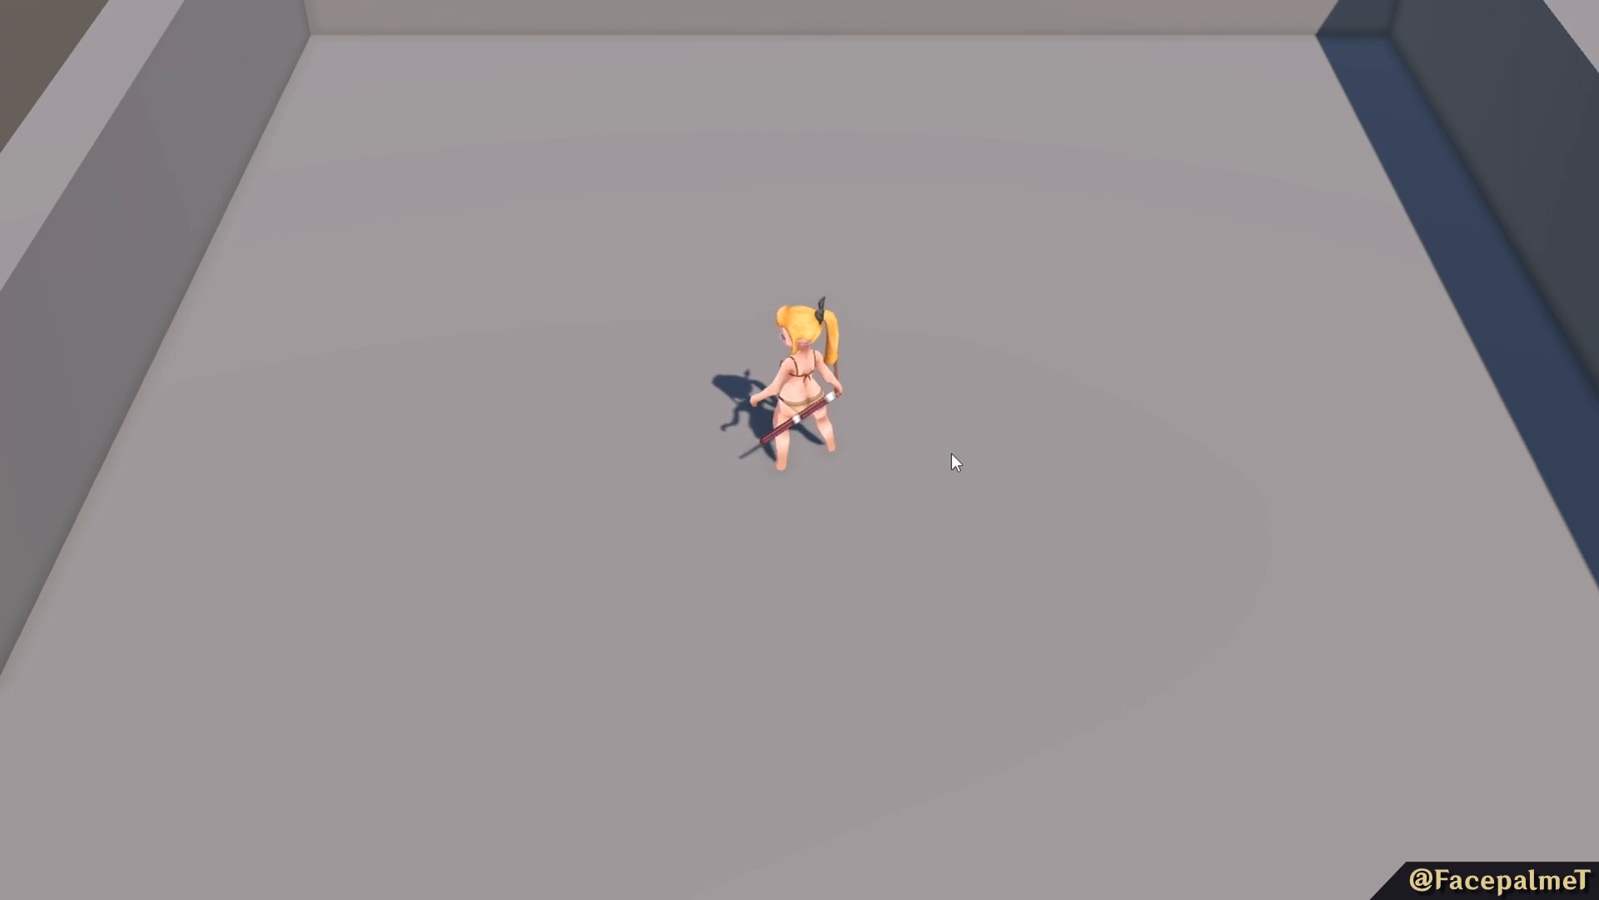
left_click(952, 453)
left_click(903, 498)
left_click(892, 502)
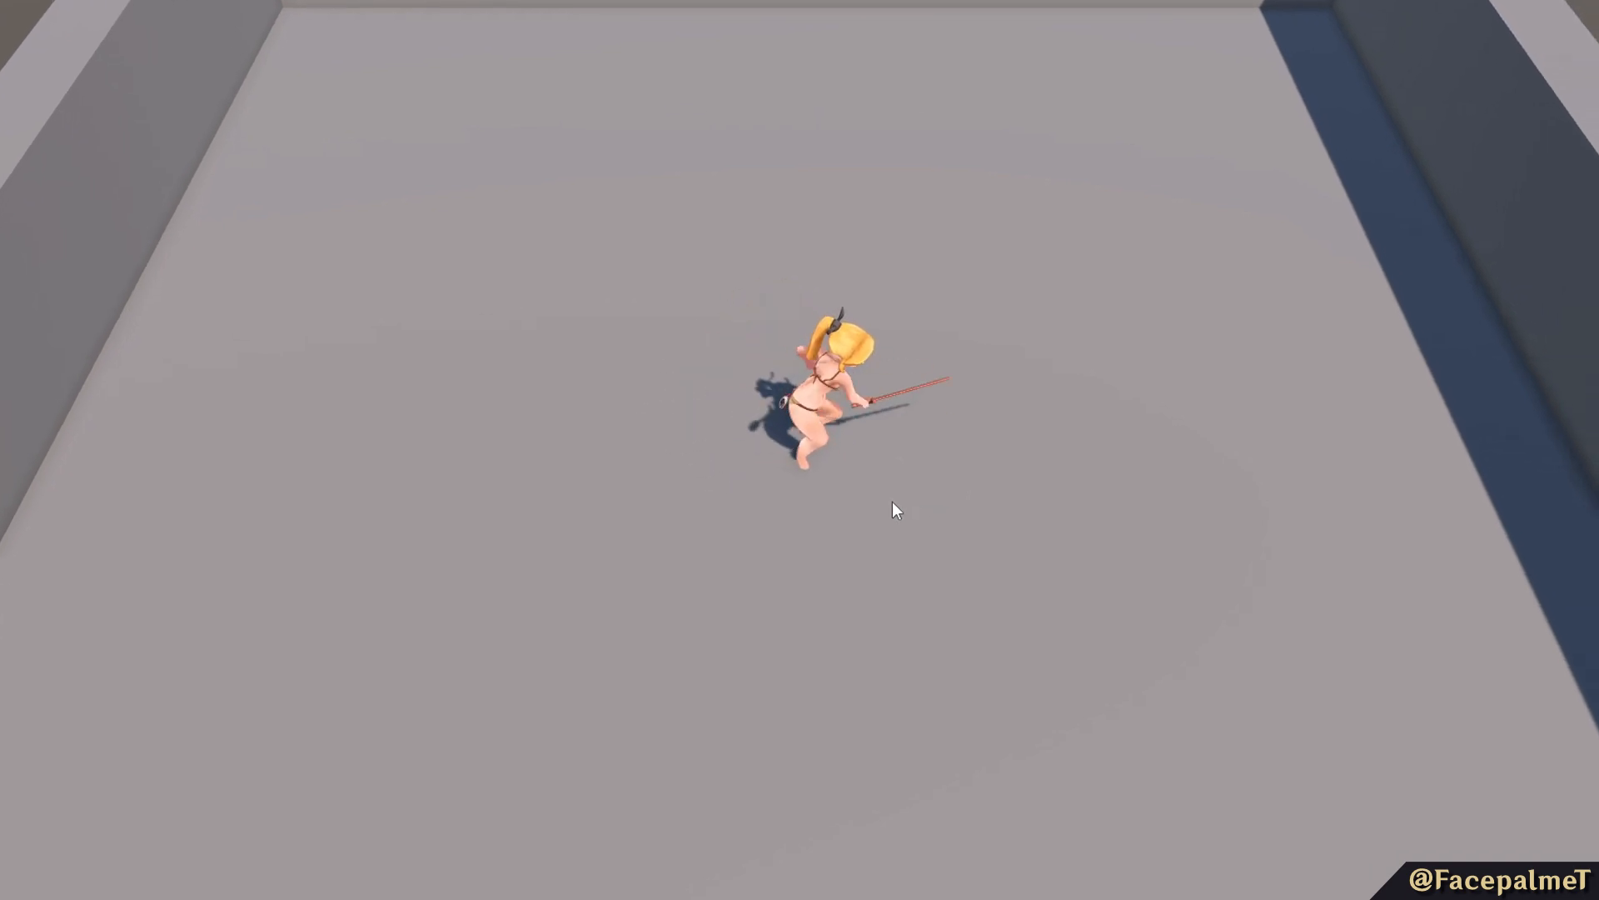
key("a")
left_click(909, 519)
left_click(909, 520)
key("a")
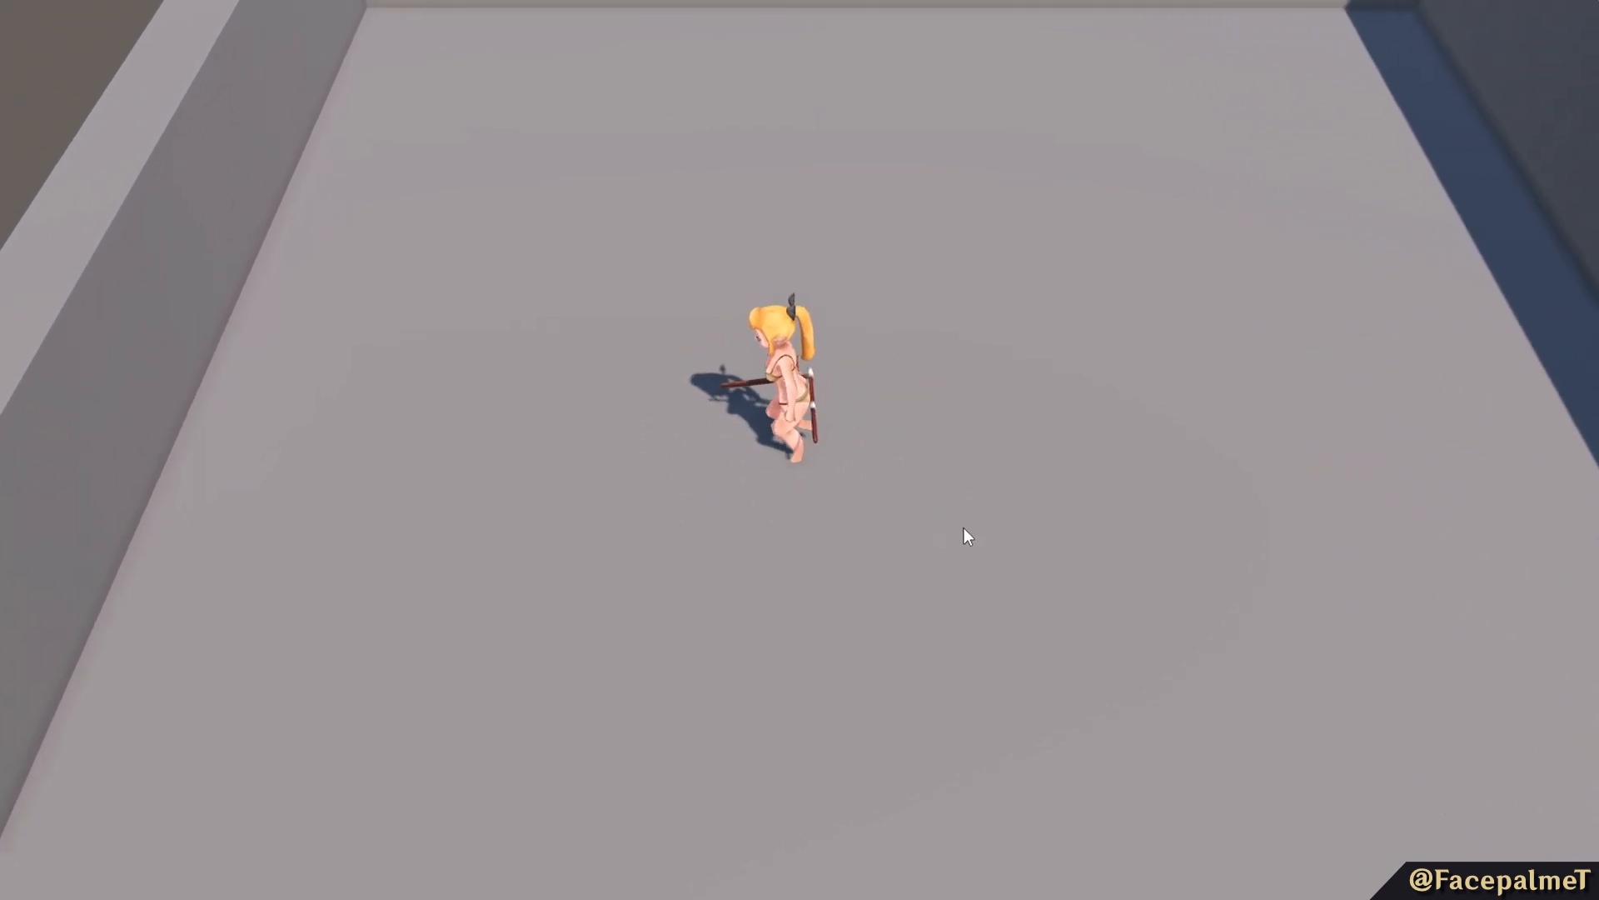
left_click(999, 519)
key("a")
left_click(1118, 543)
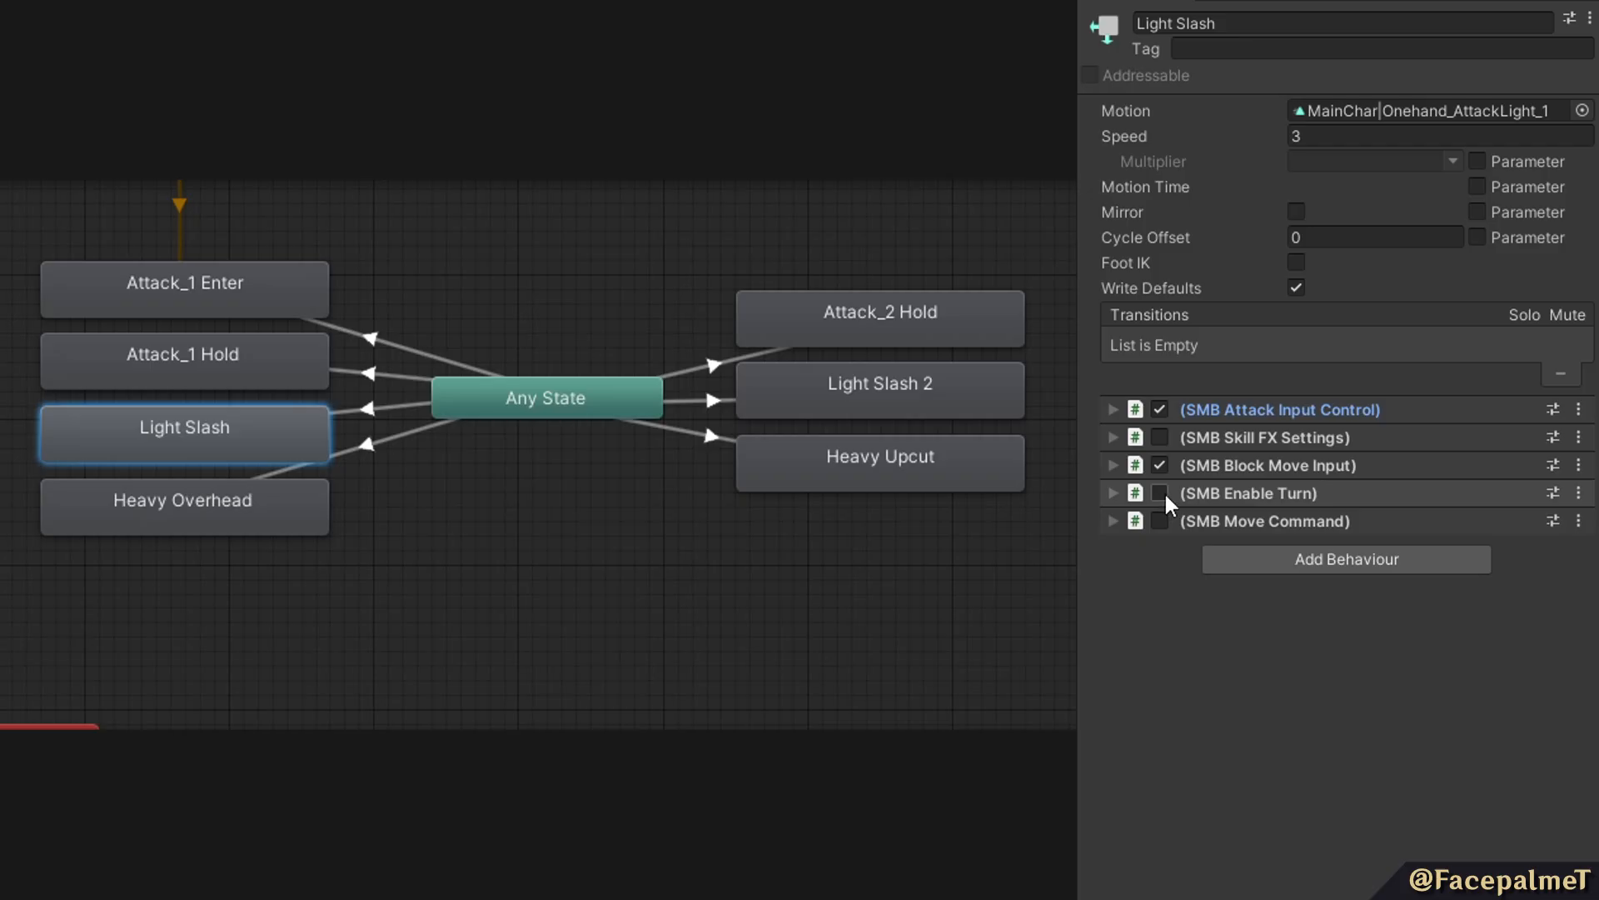
left_click(1114, 493)
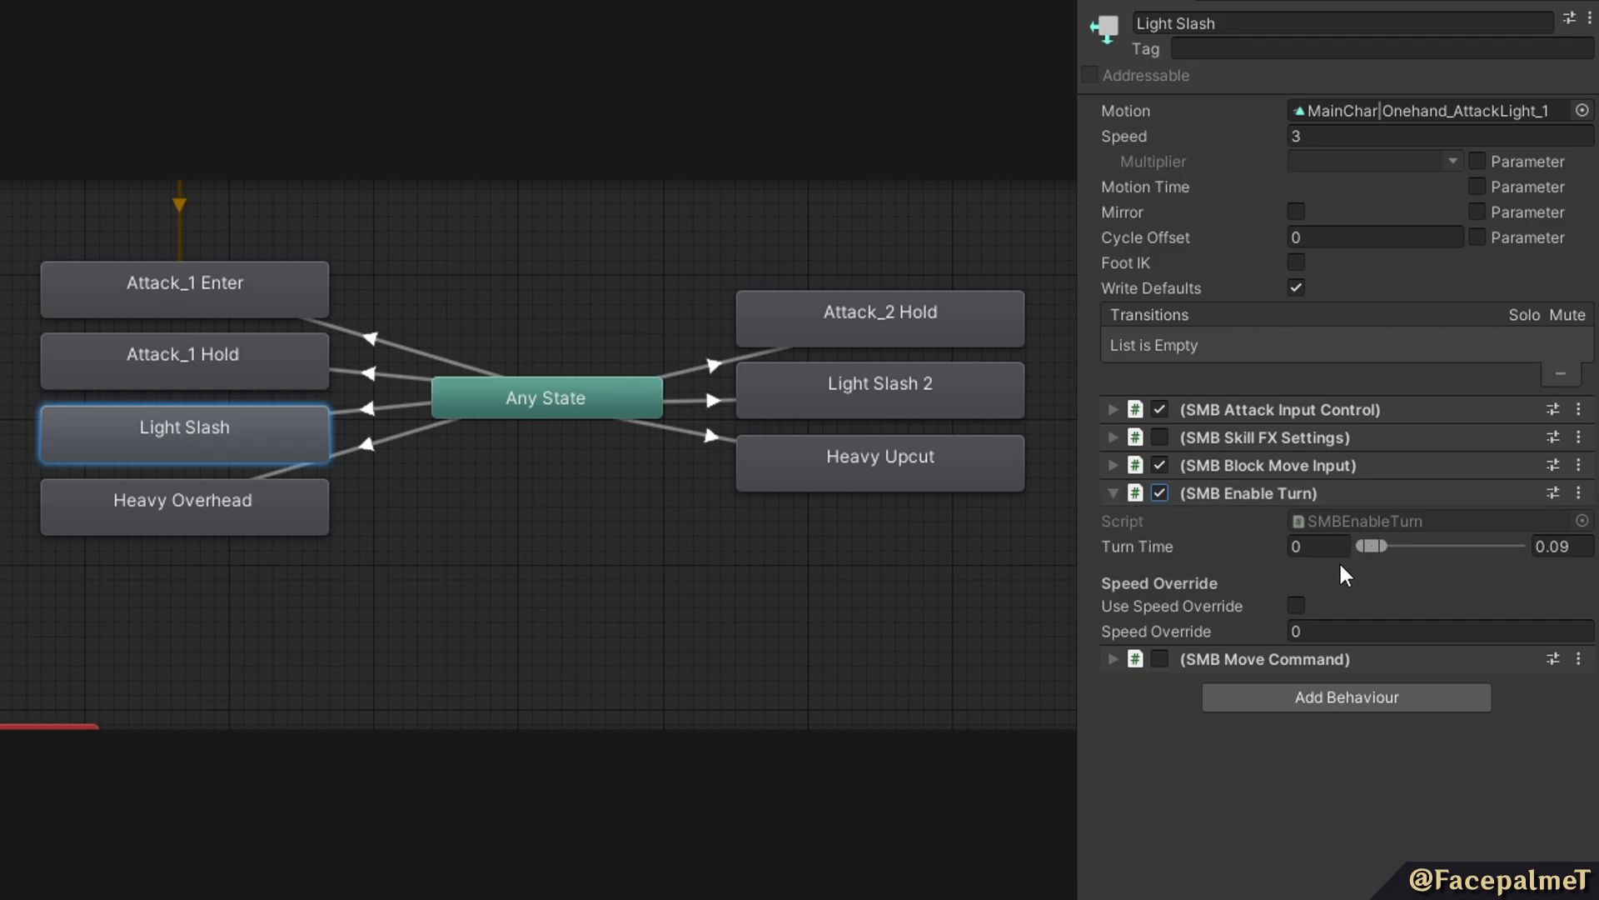
Review the Attack_1 Hold state's SMB Enable Turn settings, return to Light Slash, and playtest turning into slashes while running.
left_click(216, 356)
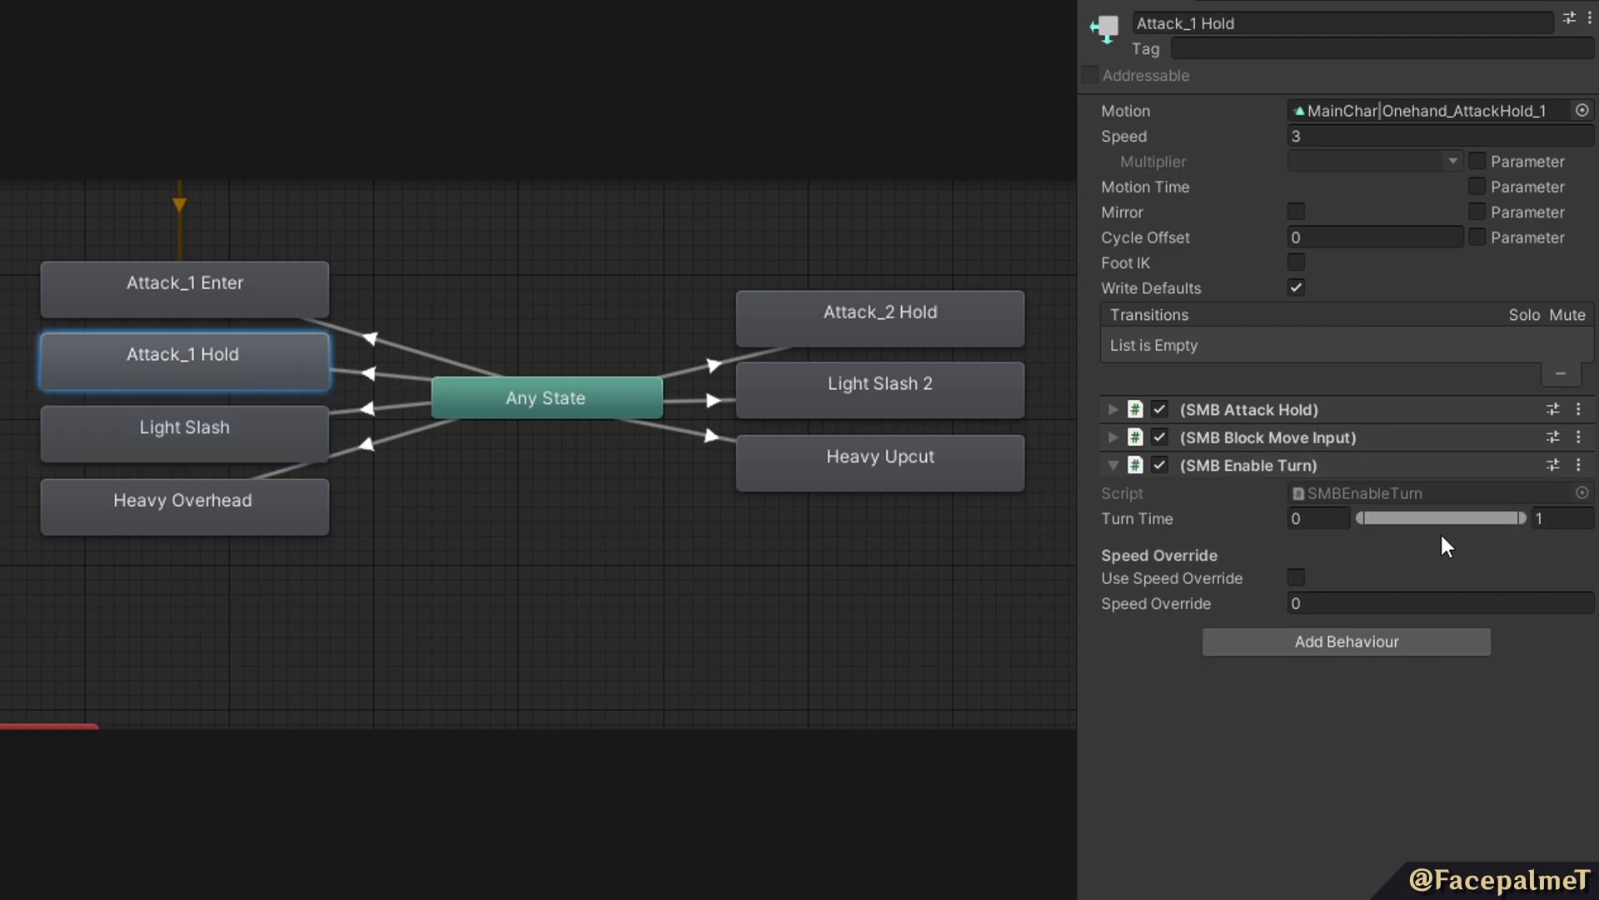
left_click(204, 456)
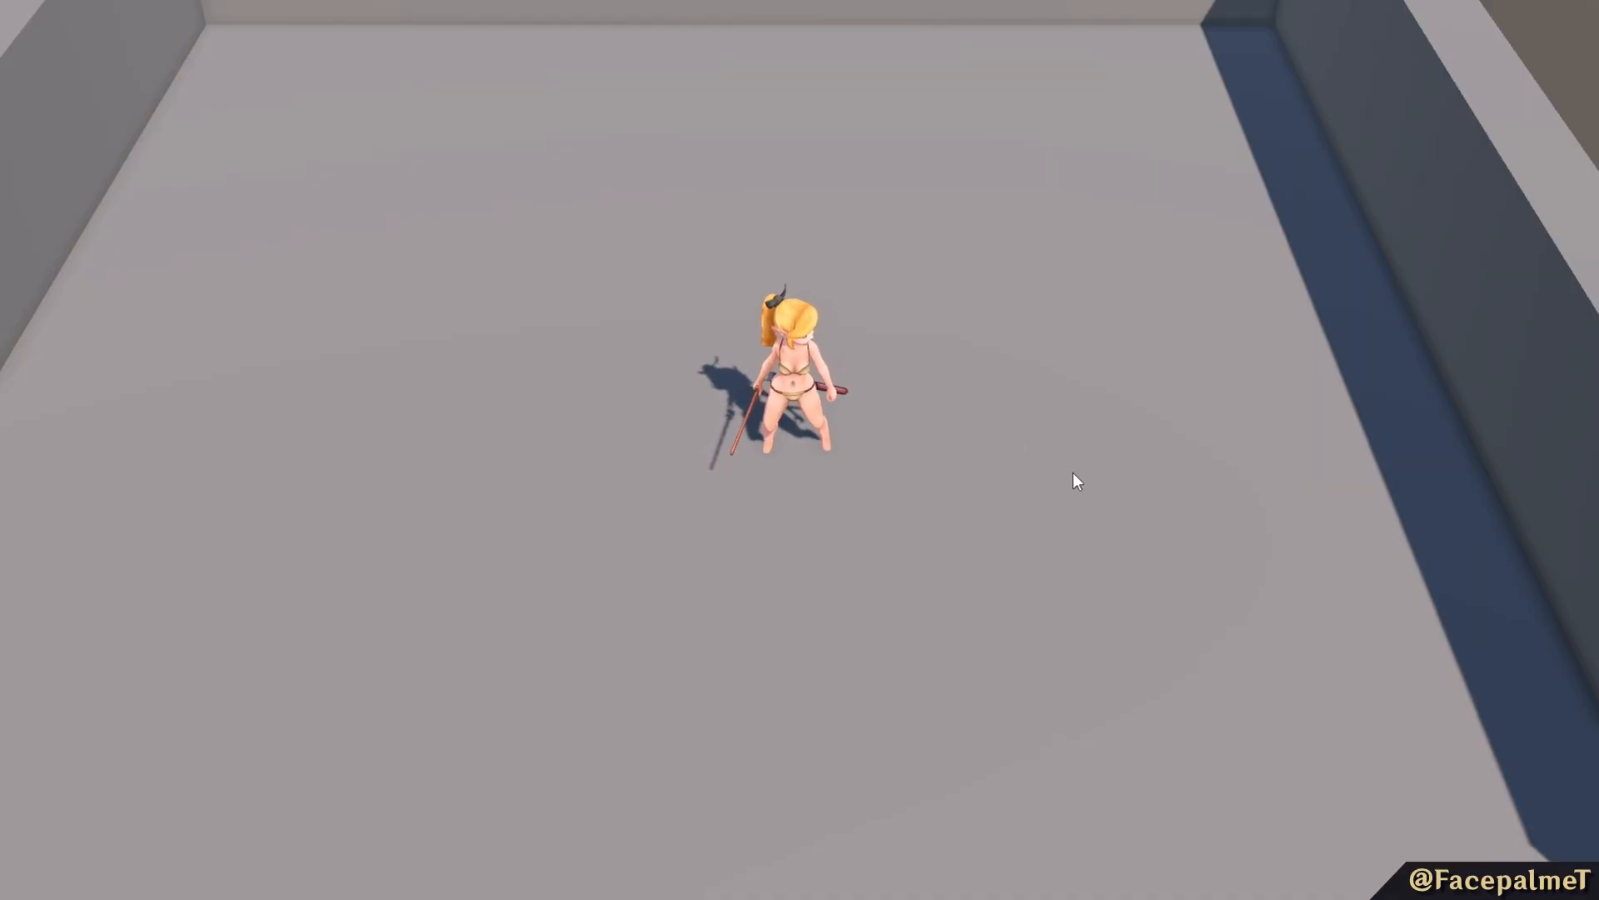
key("s")
key("a")
key("w")
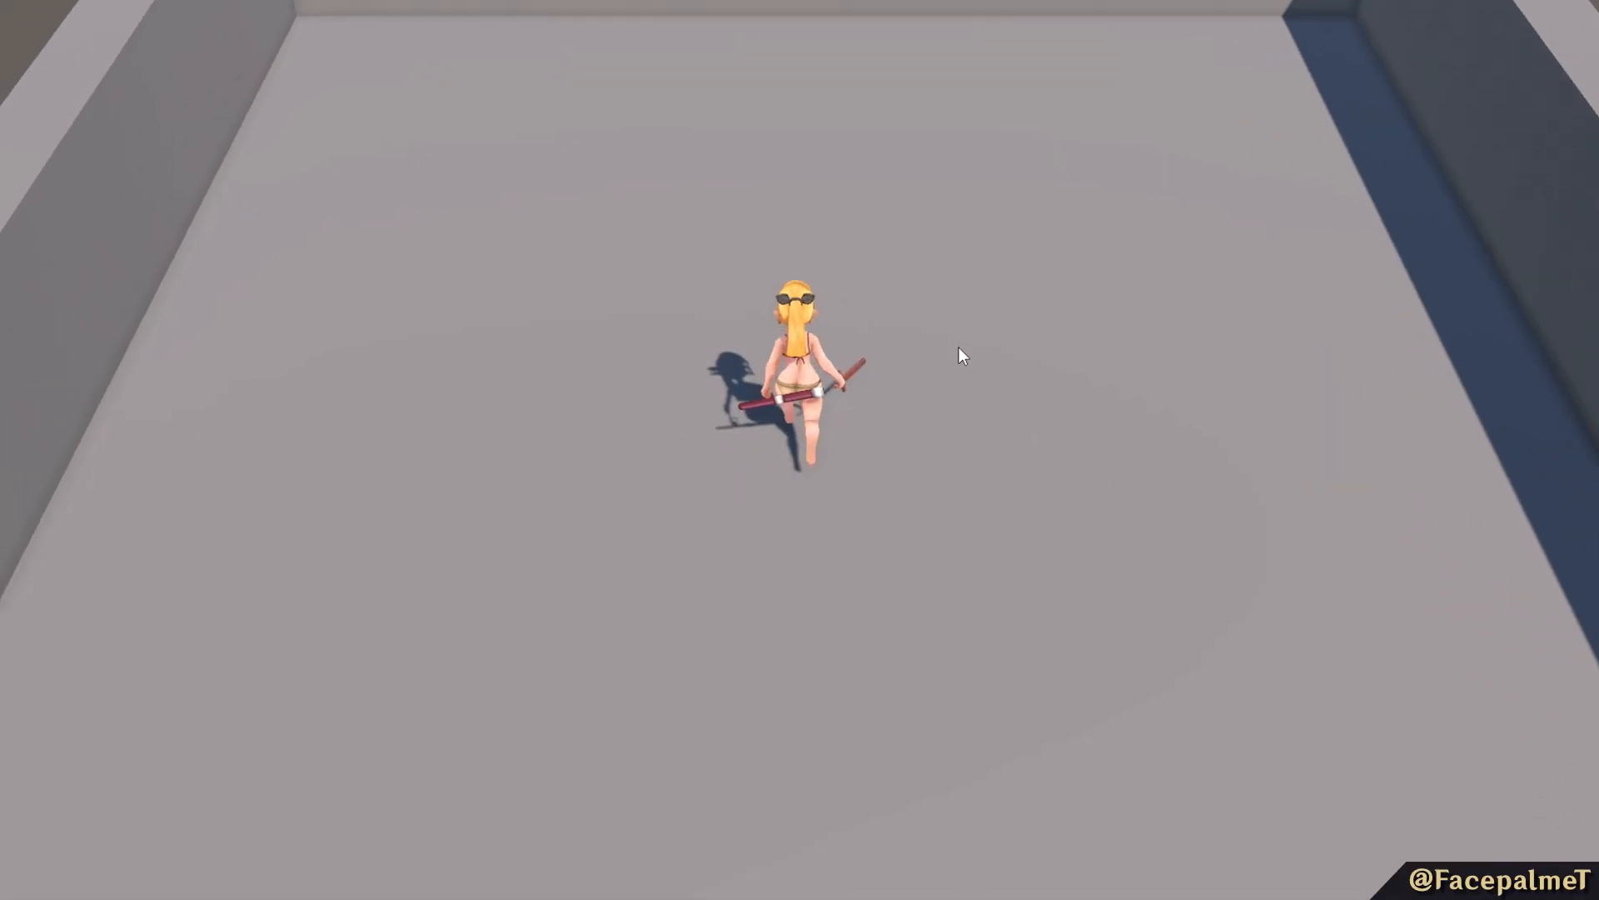
left_click(1113, 371)
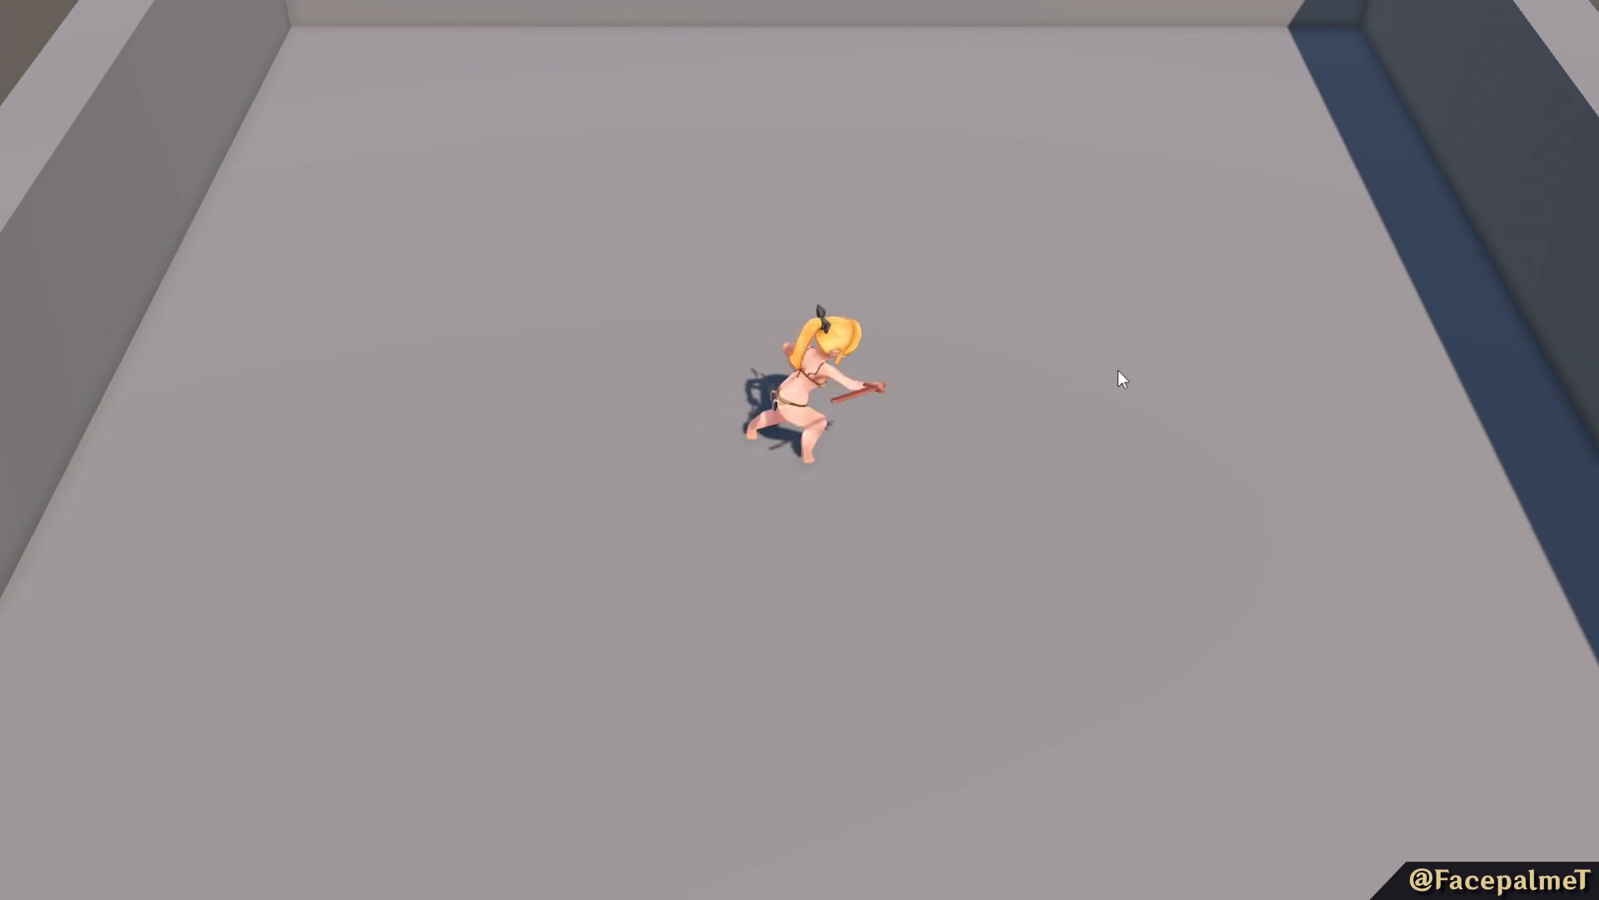
key("w")
left_click(1060, 444)
key("a")
key("w")
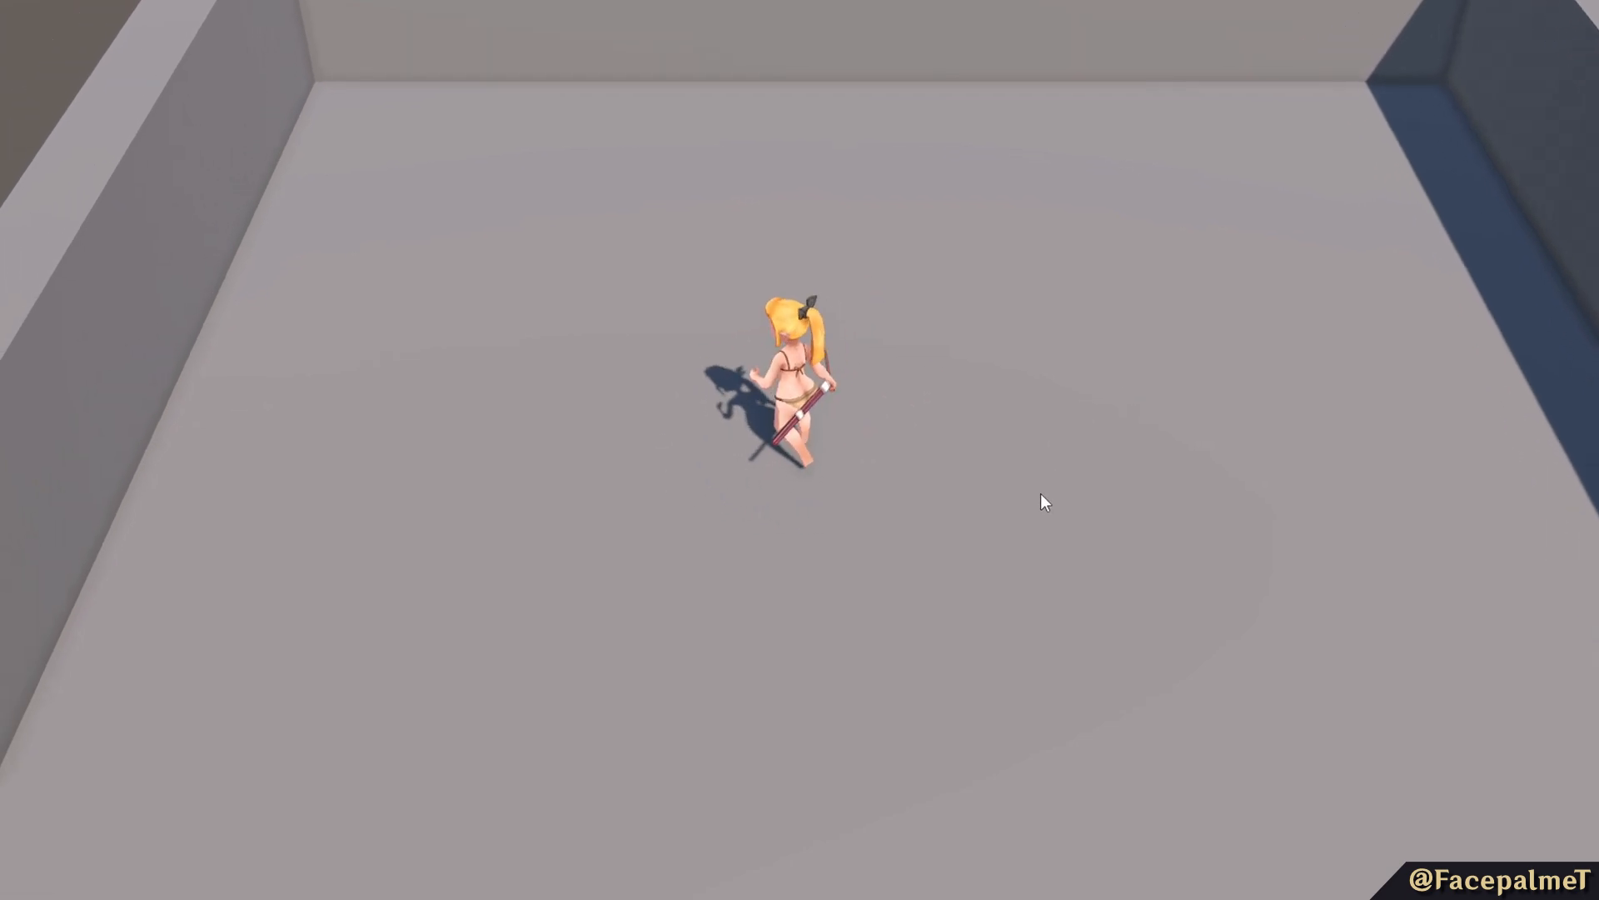
left_click(1036, 504)
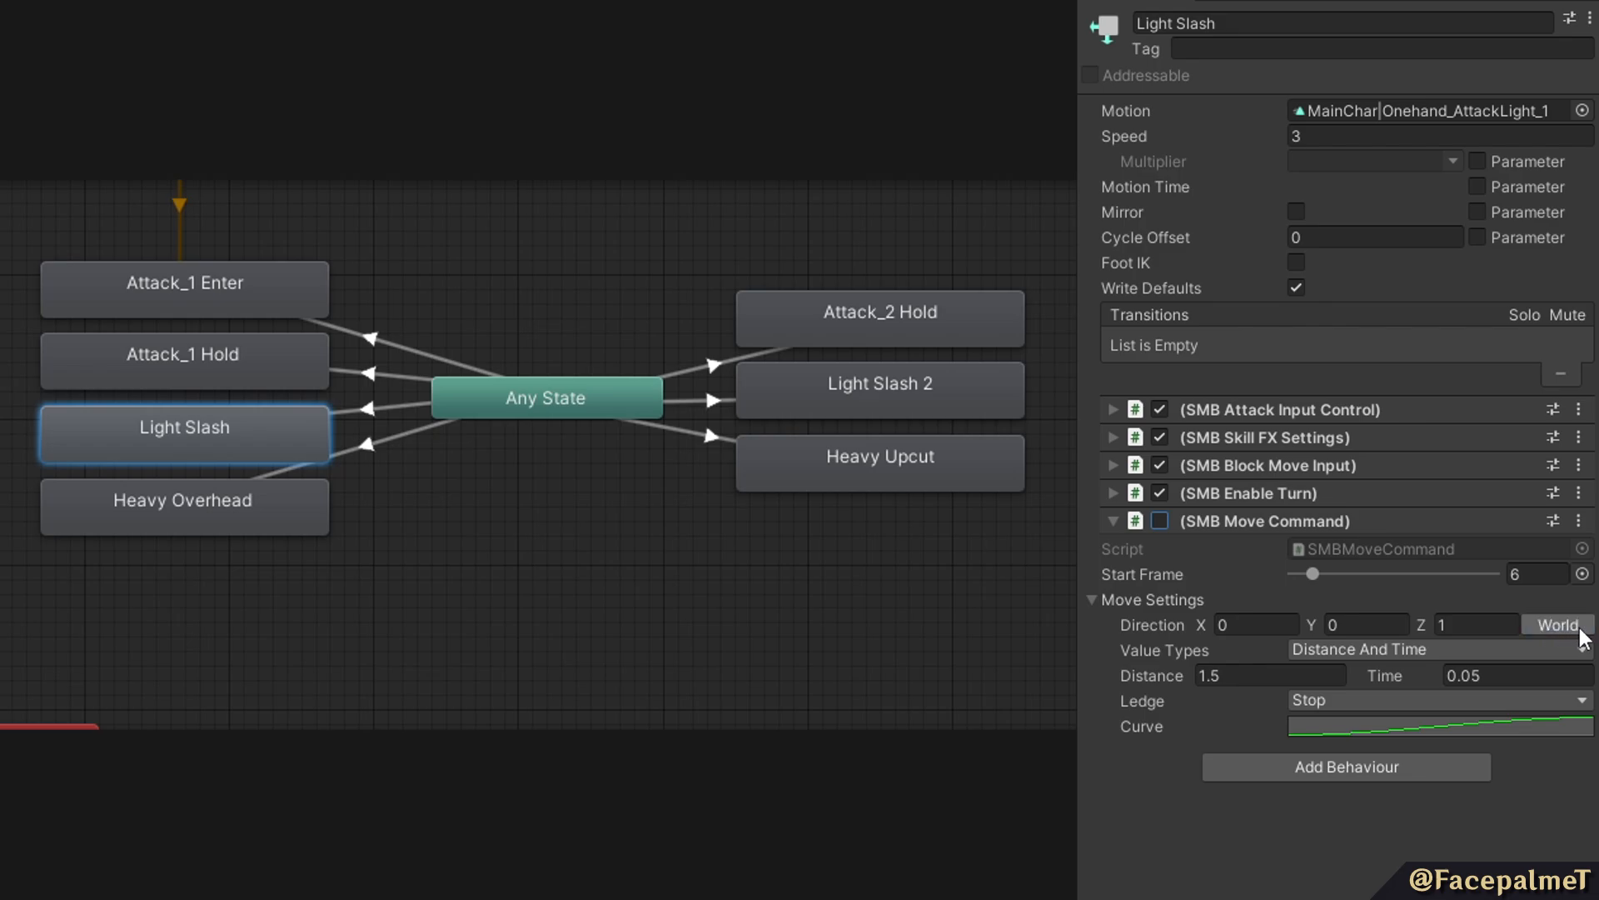
Try the Speed And Time and Distance And Speed value types in the Light Slash state's SMB Move Command, then restore Distance And Time.
left_click(1361, 653)
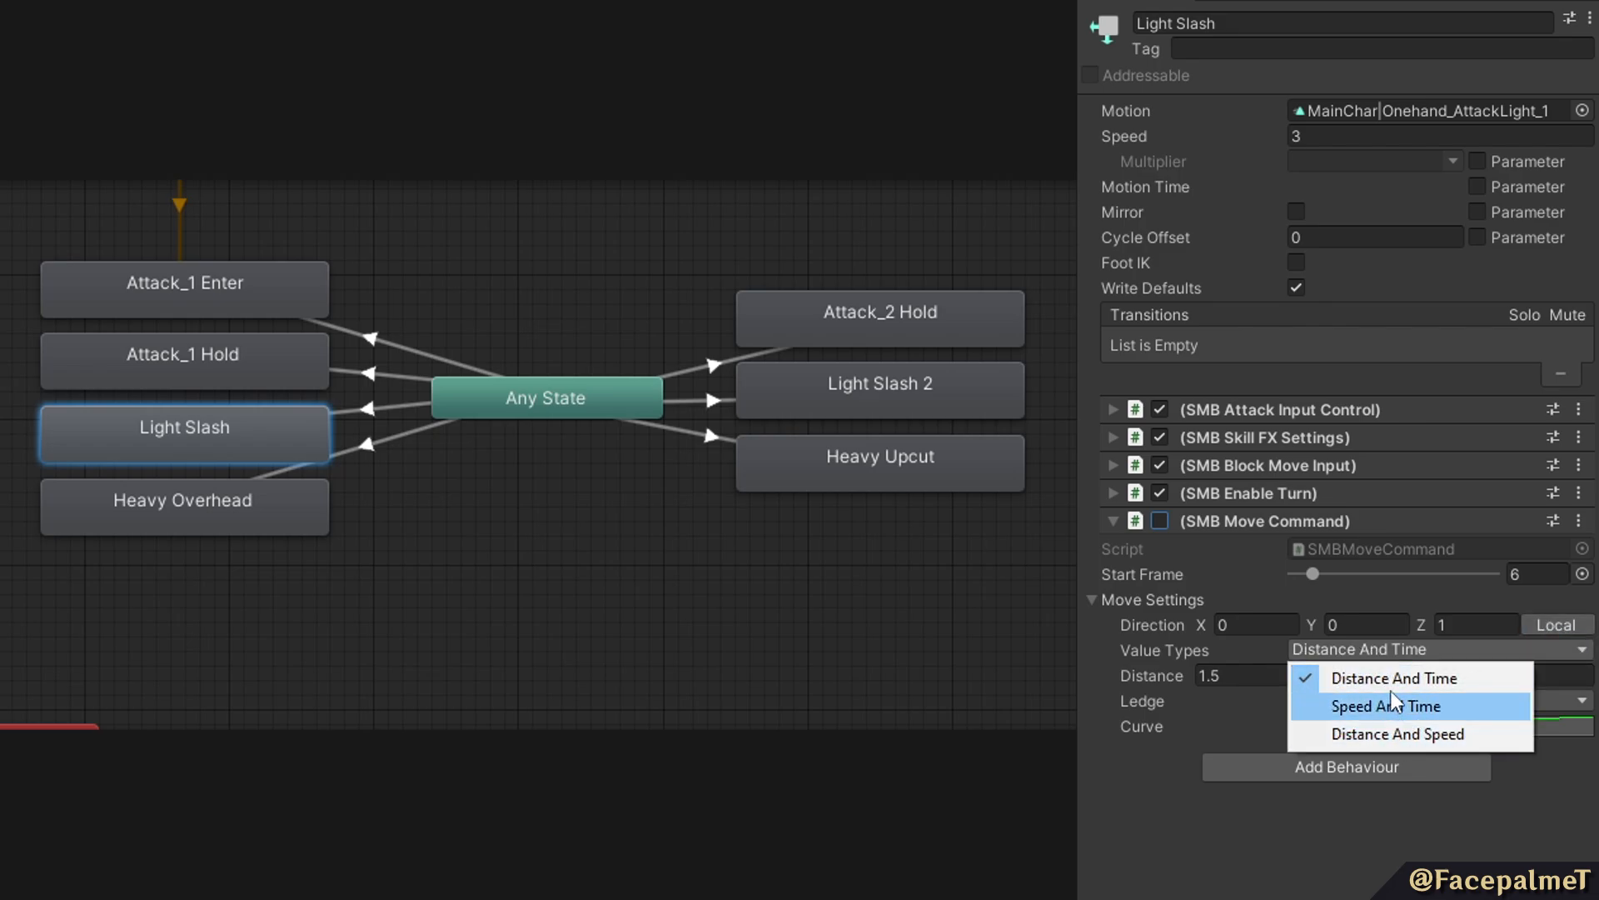
left_click(1413, 677)
left_click(1436, 657)
left_click(1342, 704)
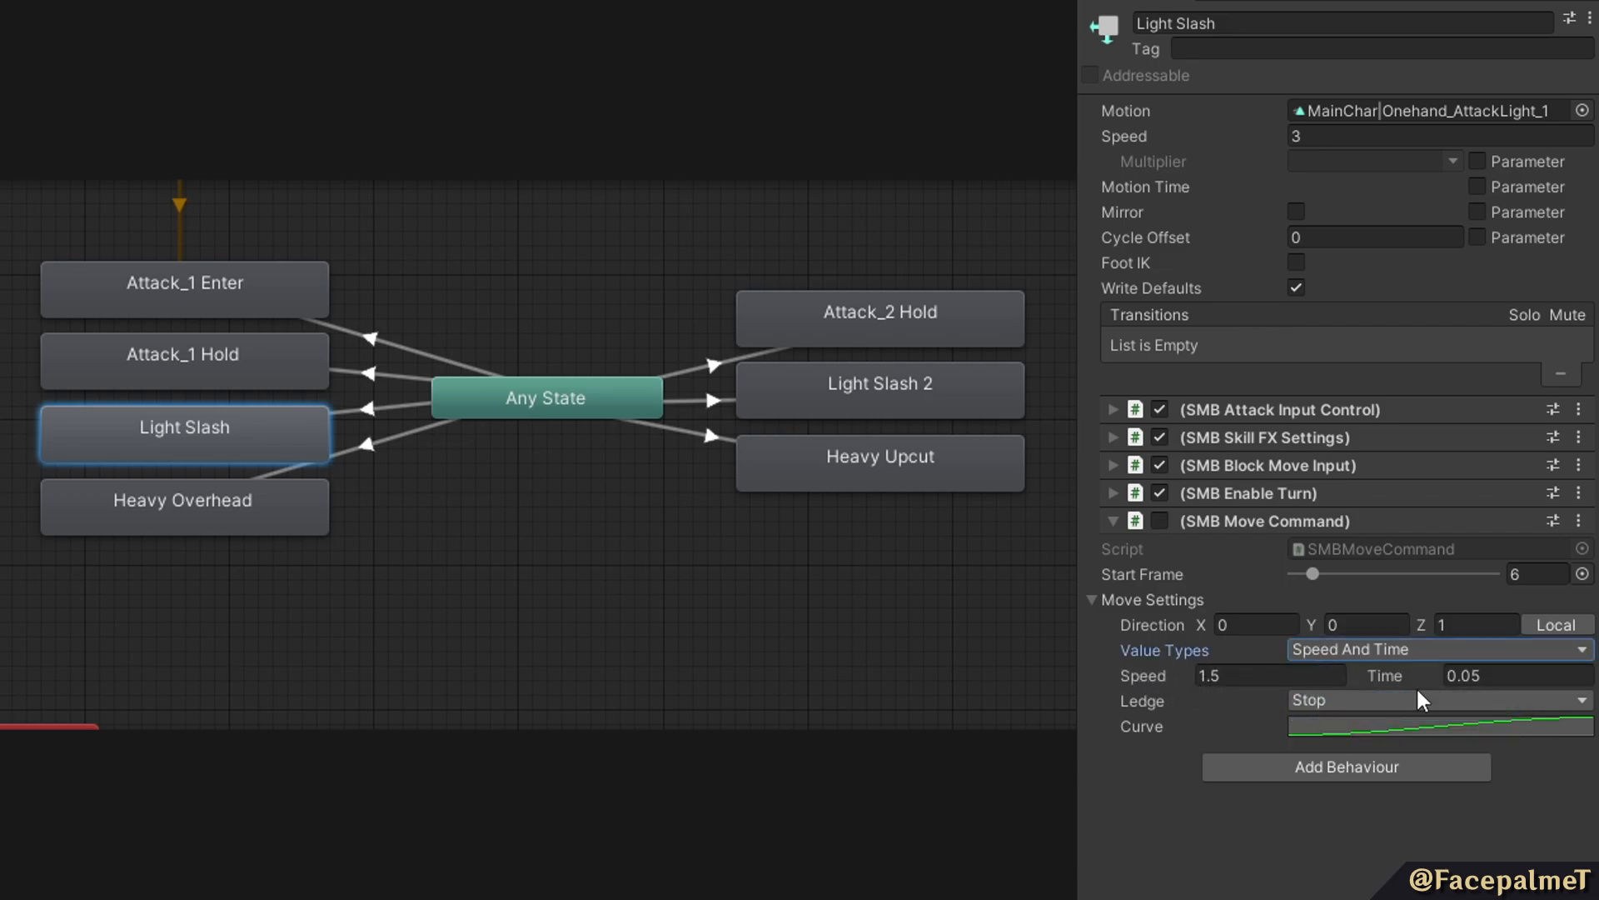
left_click(1326, 651)
left_click(1366, 736)
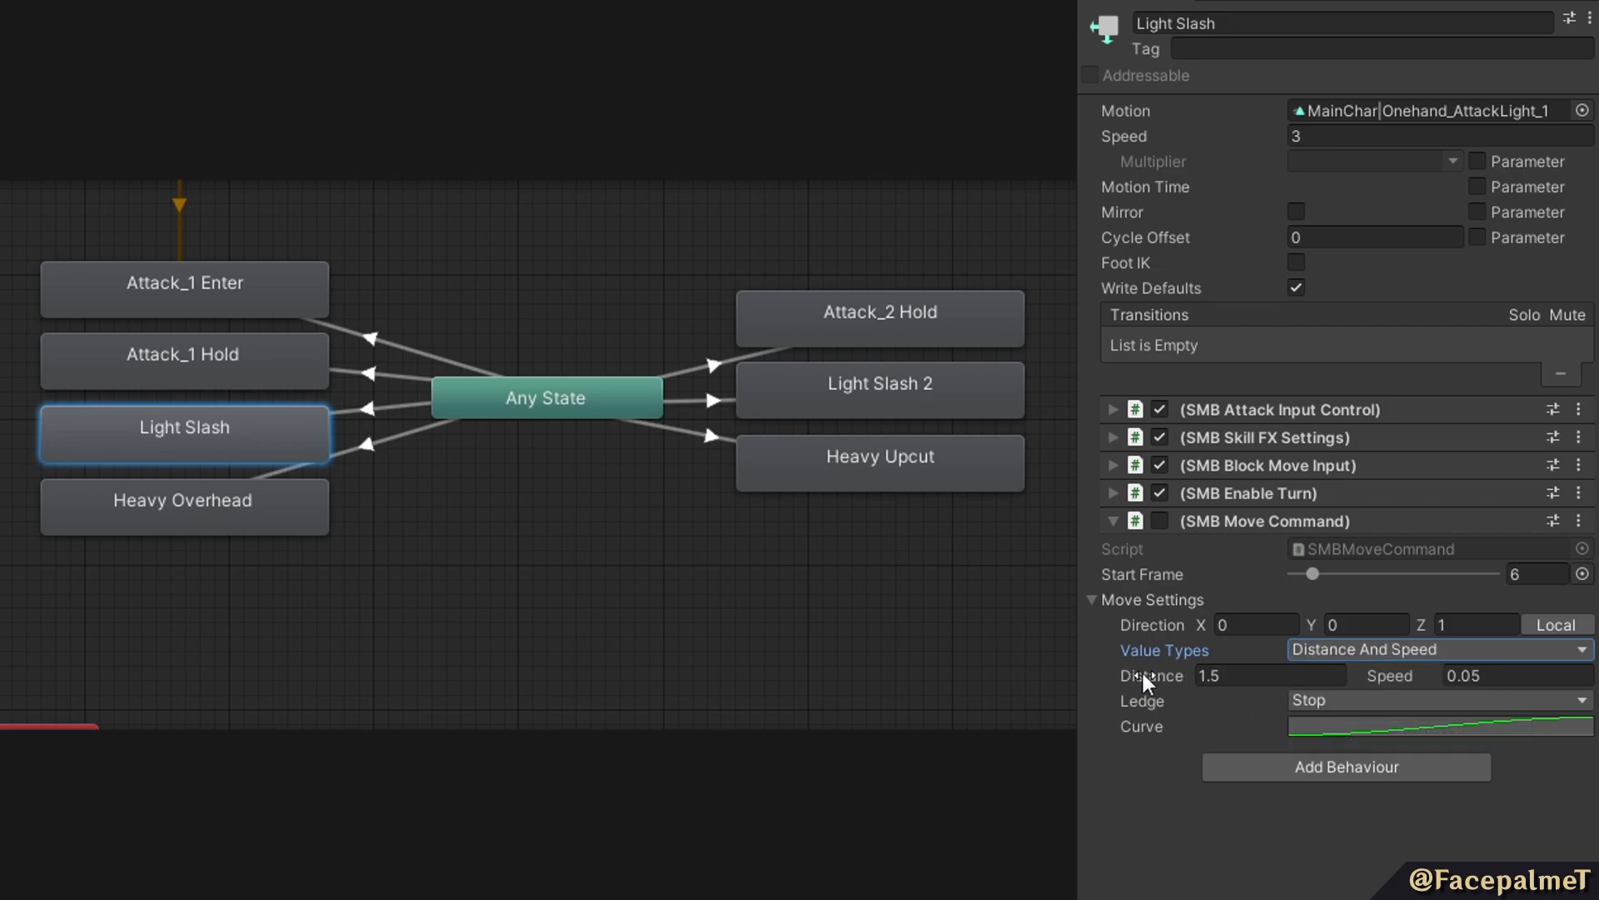
left_click(1367, 651)
left_click(1378, 676)
Preview the frame selection for the Light Slash state's SMB Move Command start frame and close it.
left_click(1582, 574)
scroll(1203, 829, "up", 2)
scroll(1249, 774, "down", 2)
left_click(1576, 557)
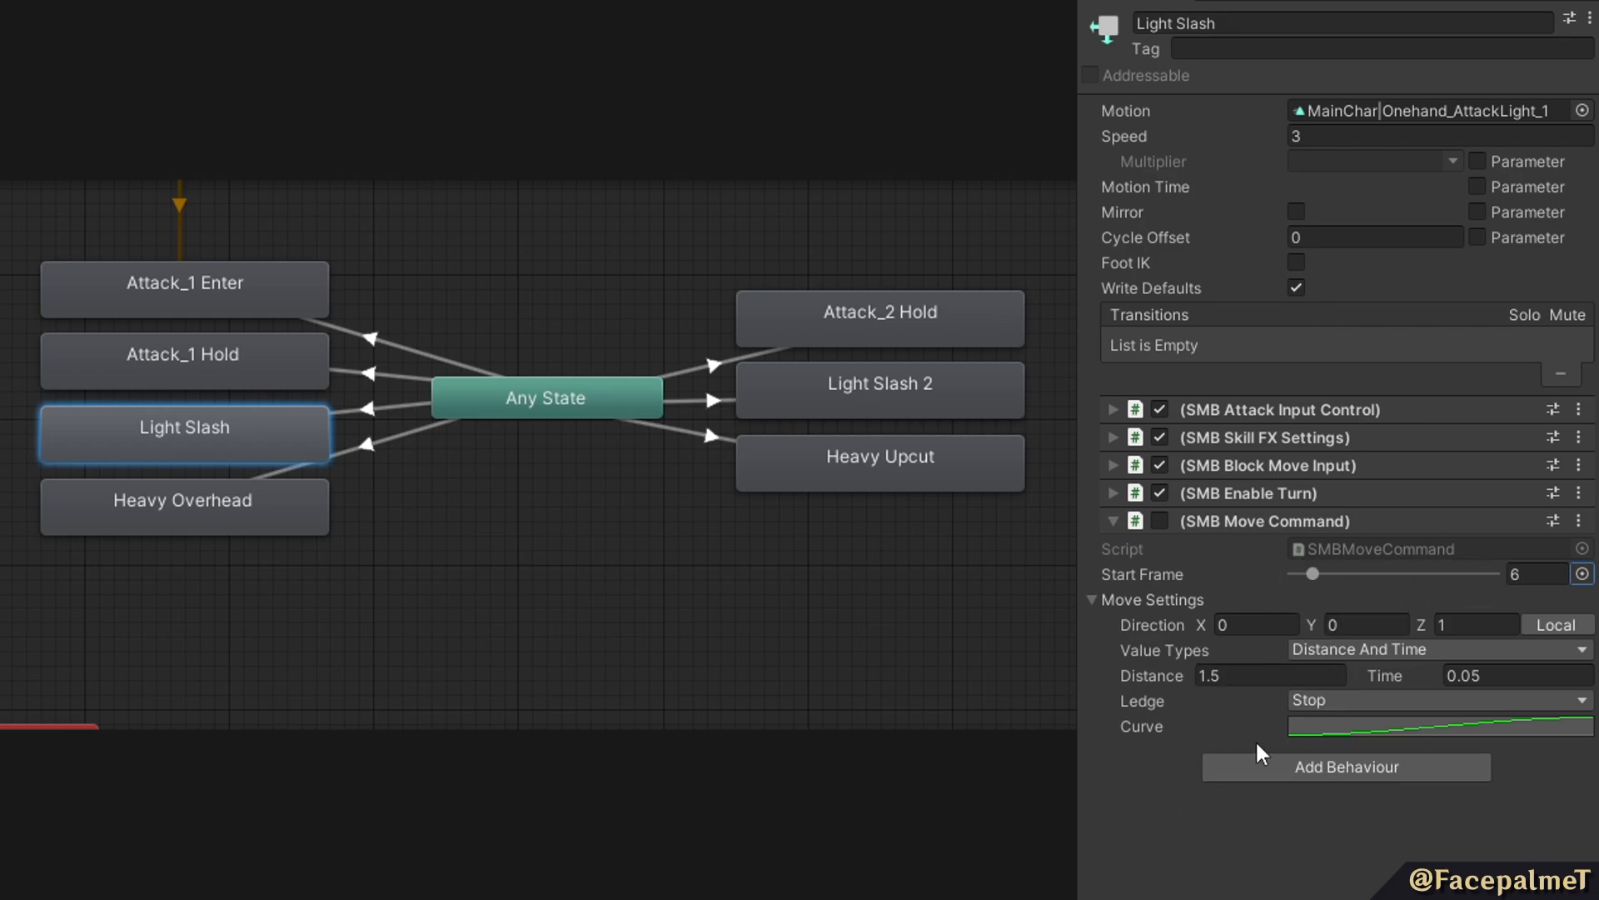
Examine the Ledge options and the Curve setting of the Light Slash state's SMB Move Command.
left_click(1320, 704)
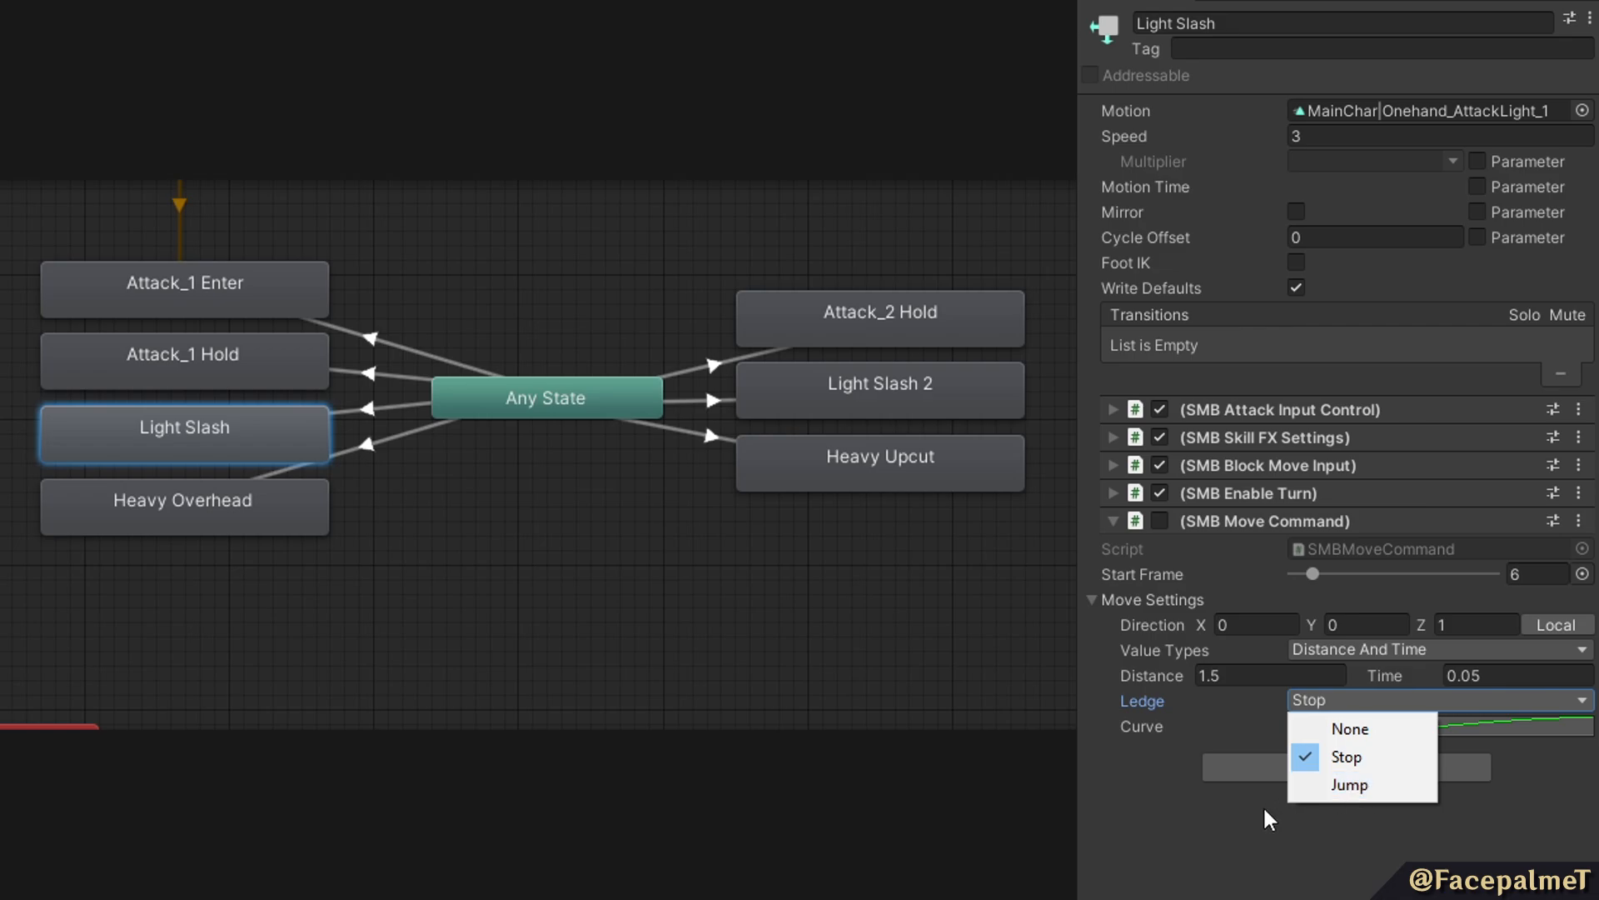
left_click(1477, 698)
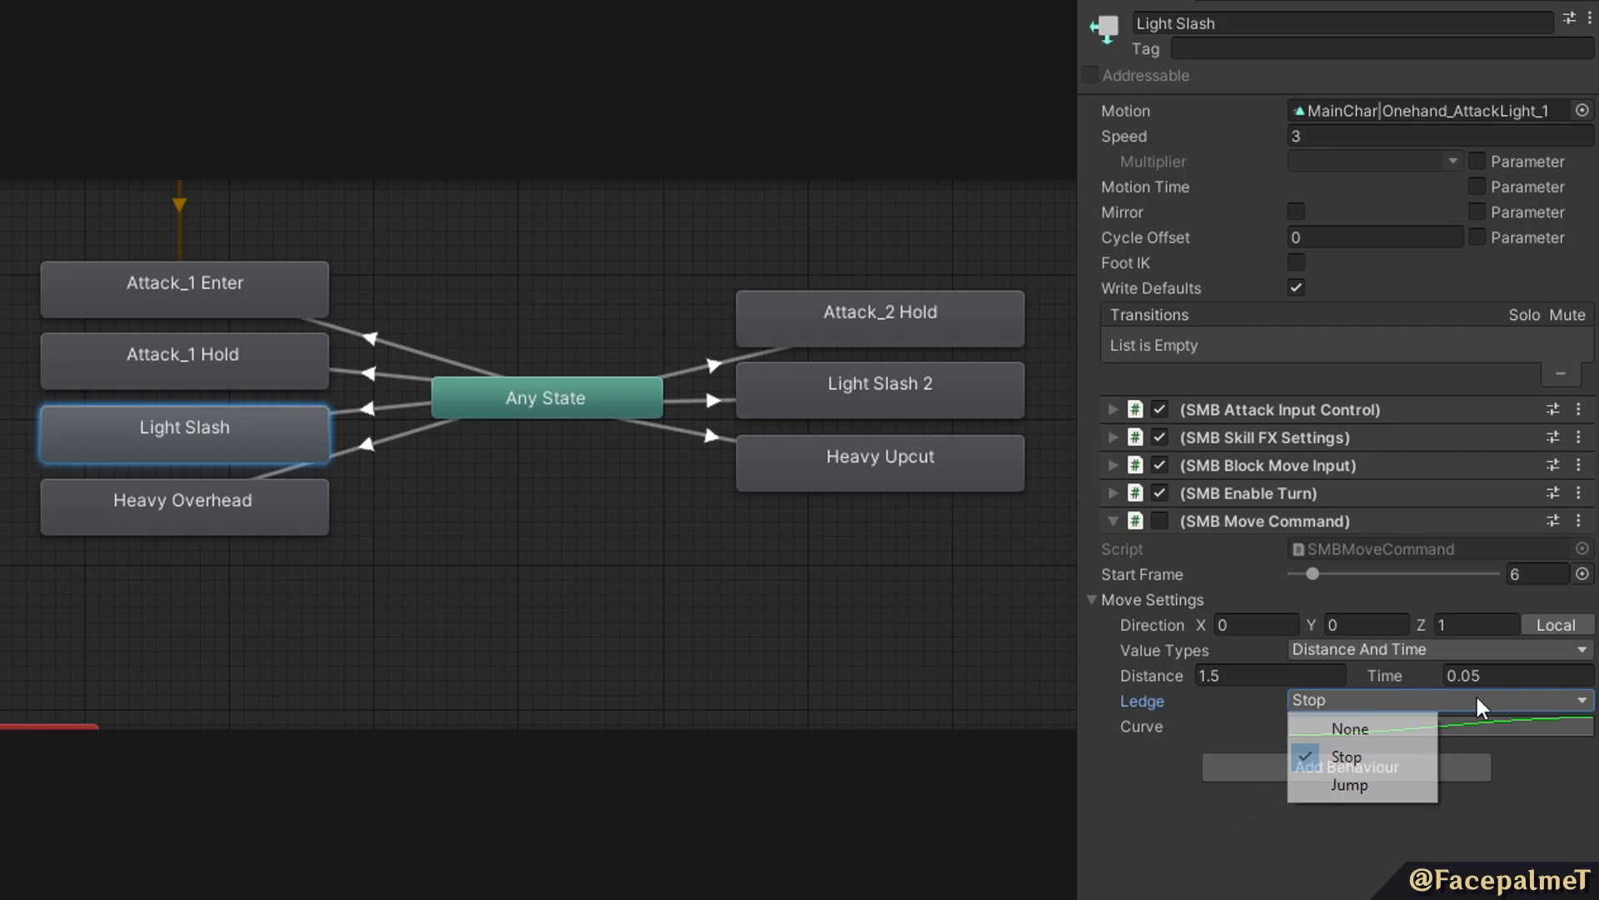
left_click(1182, 725)
scroll(1427, 702, "down", 5)
left_click(1412, 465)
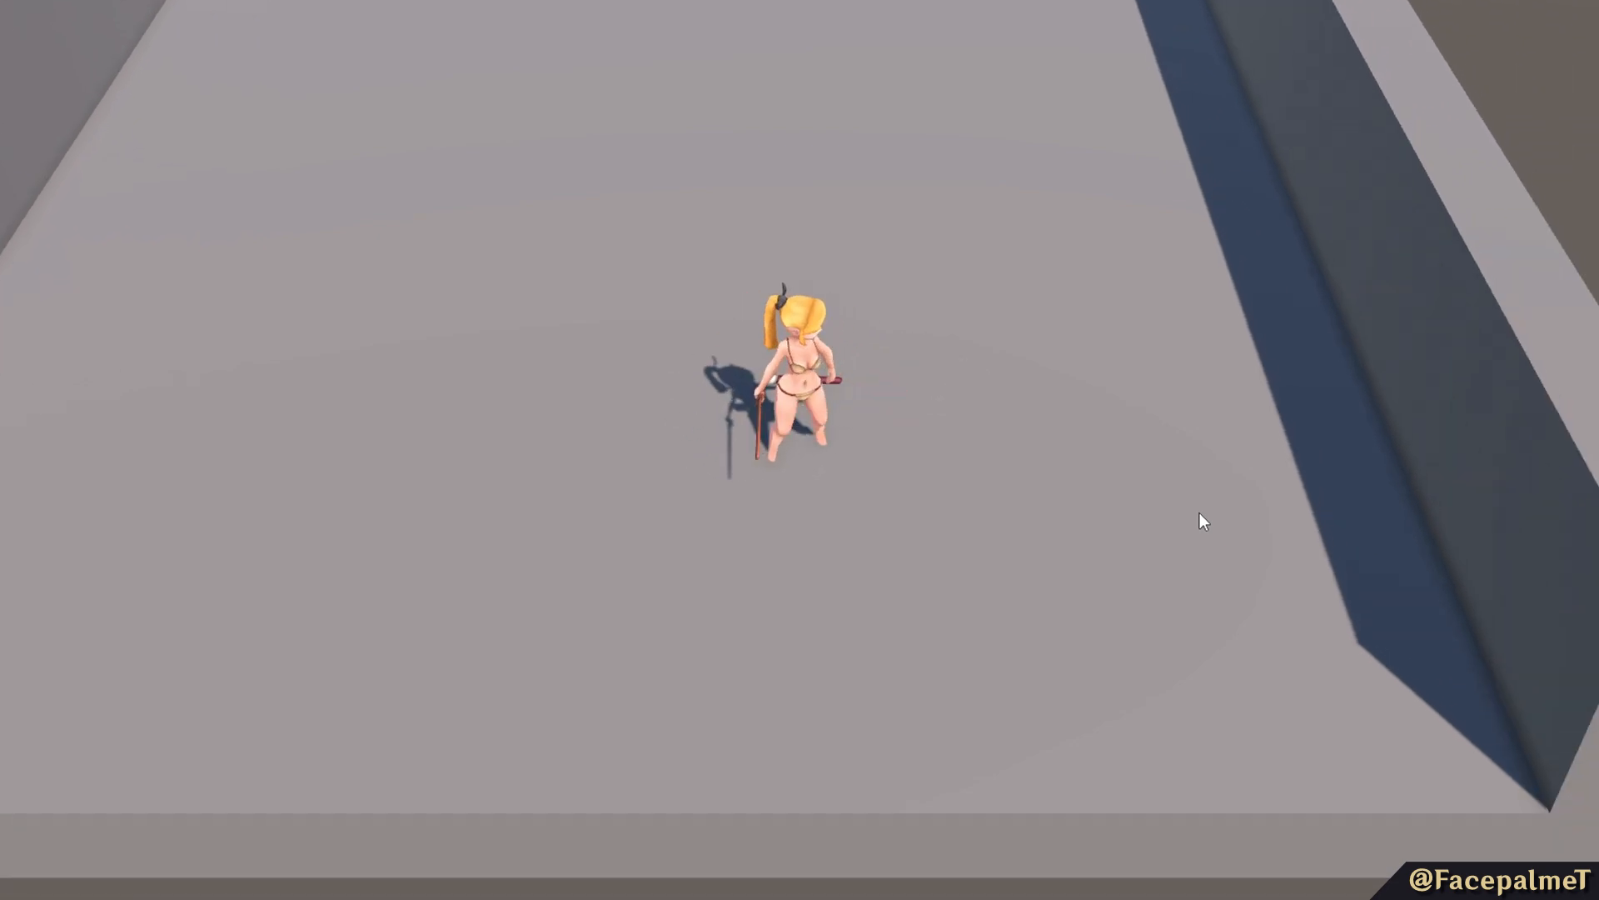
Playtest the light slash combo in opposite directions across the arena to check its forward movement.
left_click(1200, 512)
left_click(1198, 513)
key("a")
left_click(1187, 512)
left_click(1187, 511)
left_click(1183, 510)
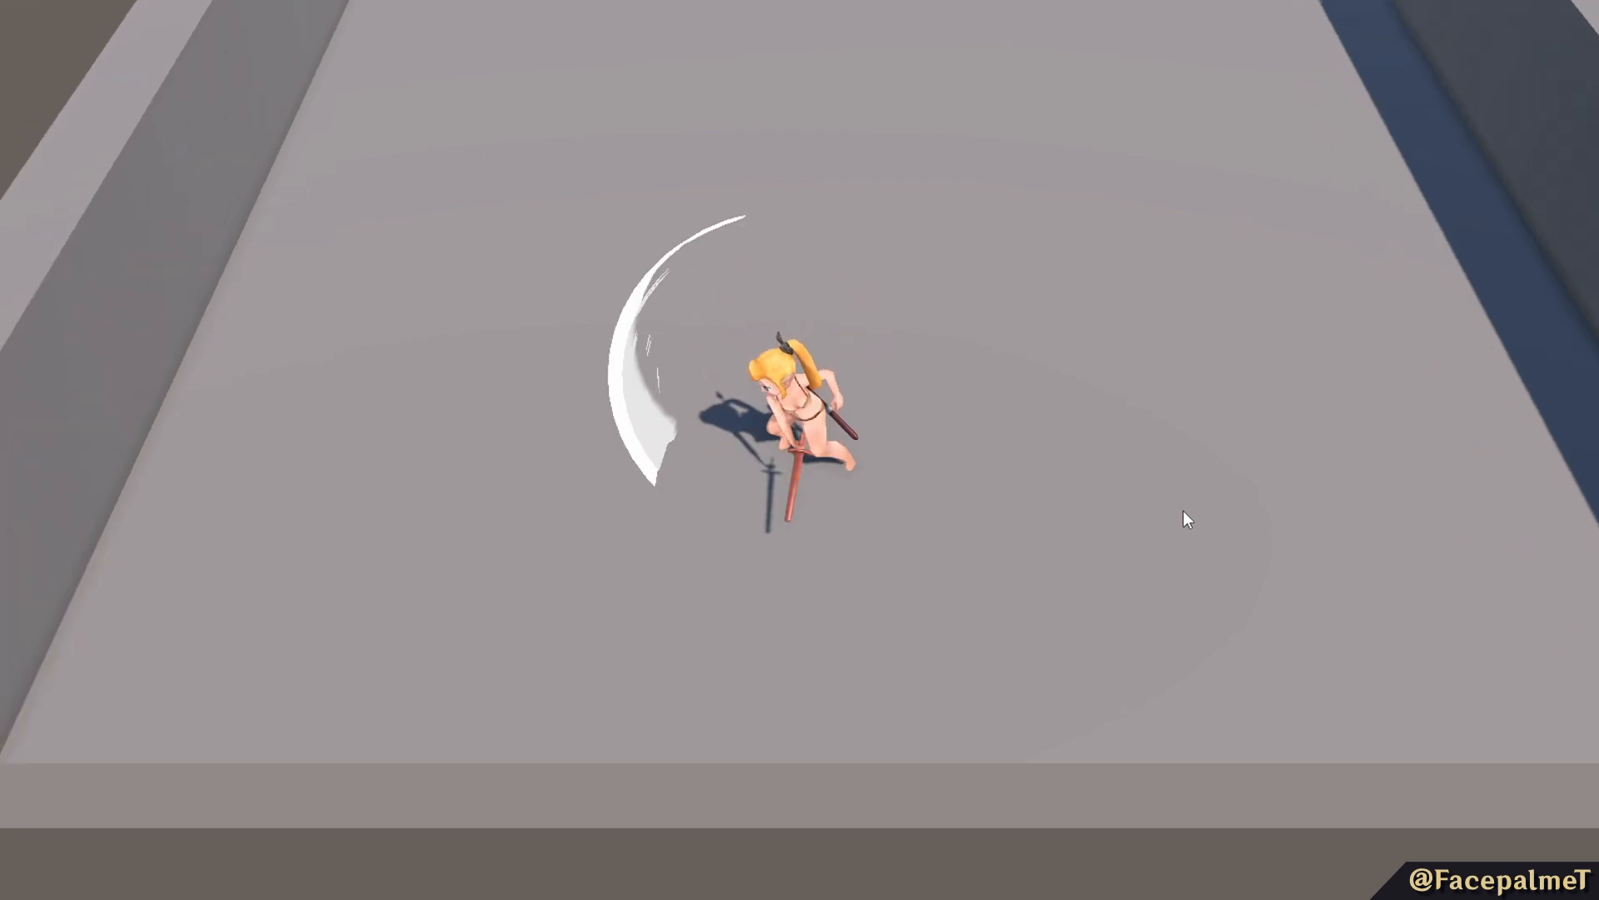
left_click(1183, 510)
left_click(1181, 508)
key("d")
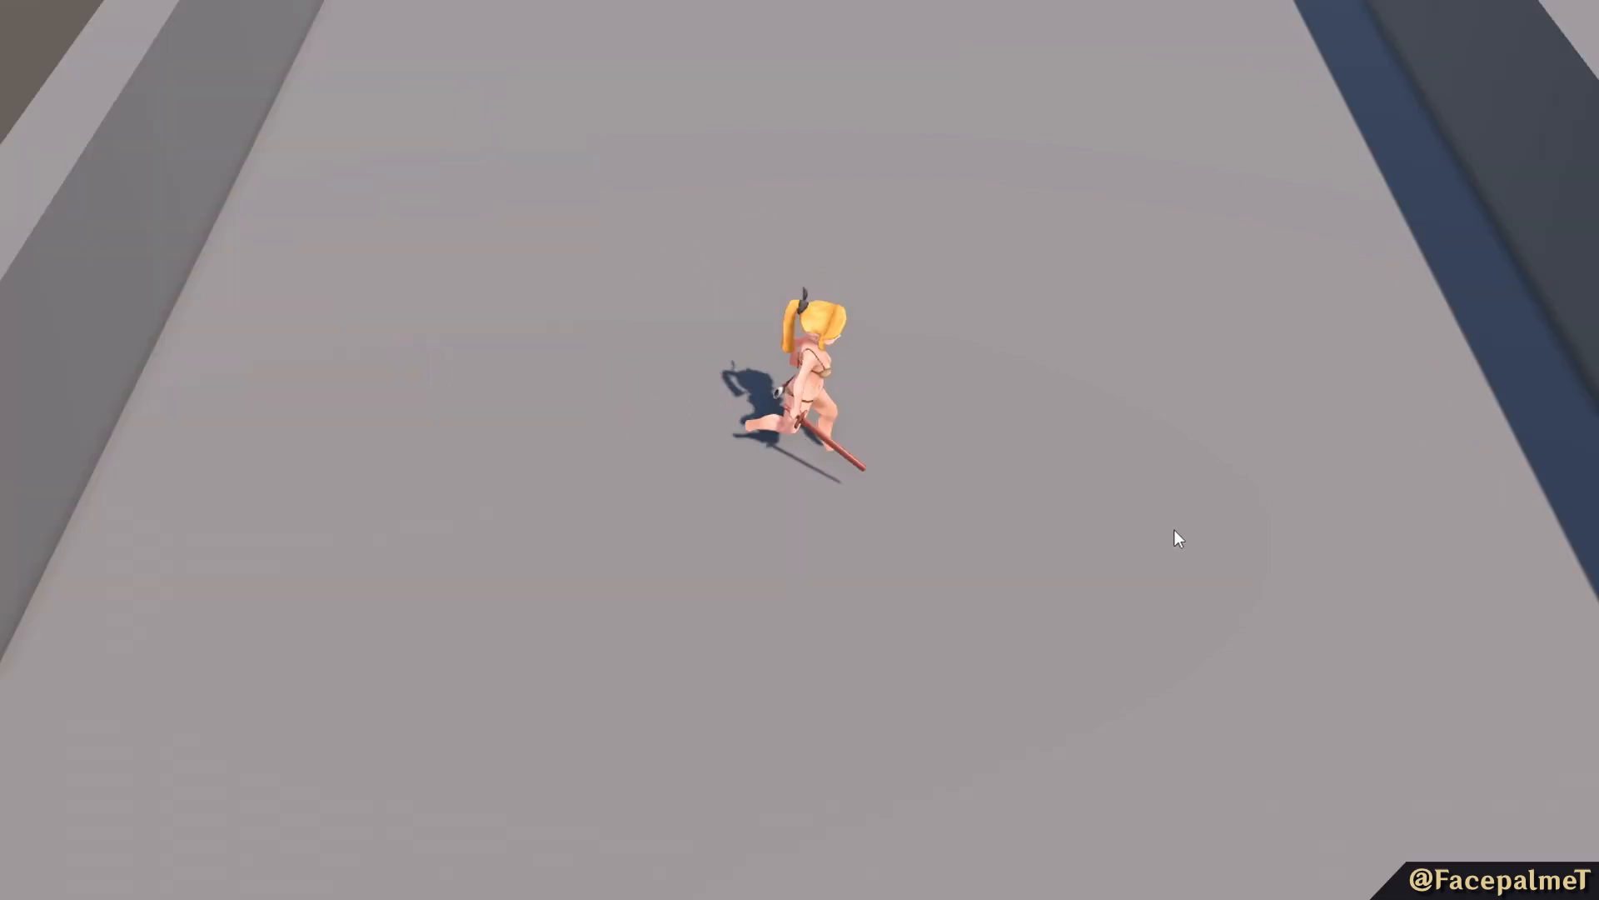
Playtest consecutive slashes toward the arena's open edge and run the character around.
key("s")
left_click(973, 705)
left_click(976, 706)
left_click(975, 707)
left_click(976, 707)
left_click(977, 705)
left_click(976, 704)
key("a")
key("w")
key("s")
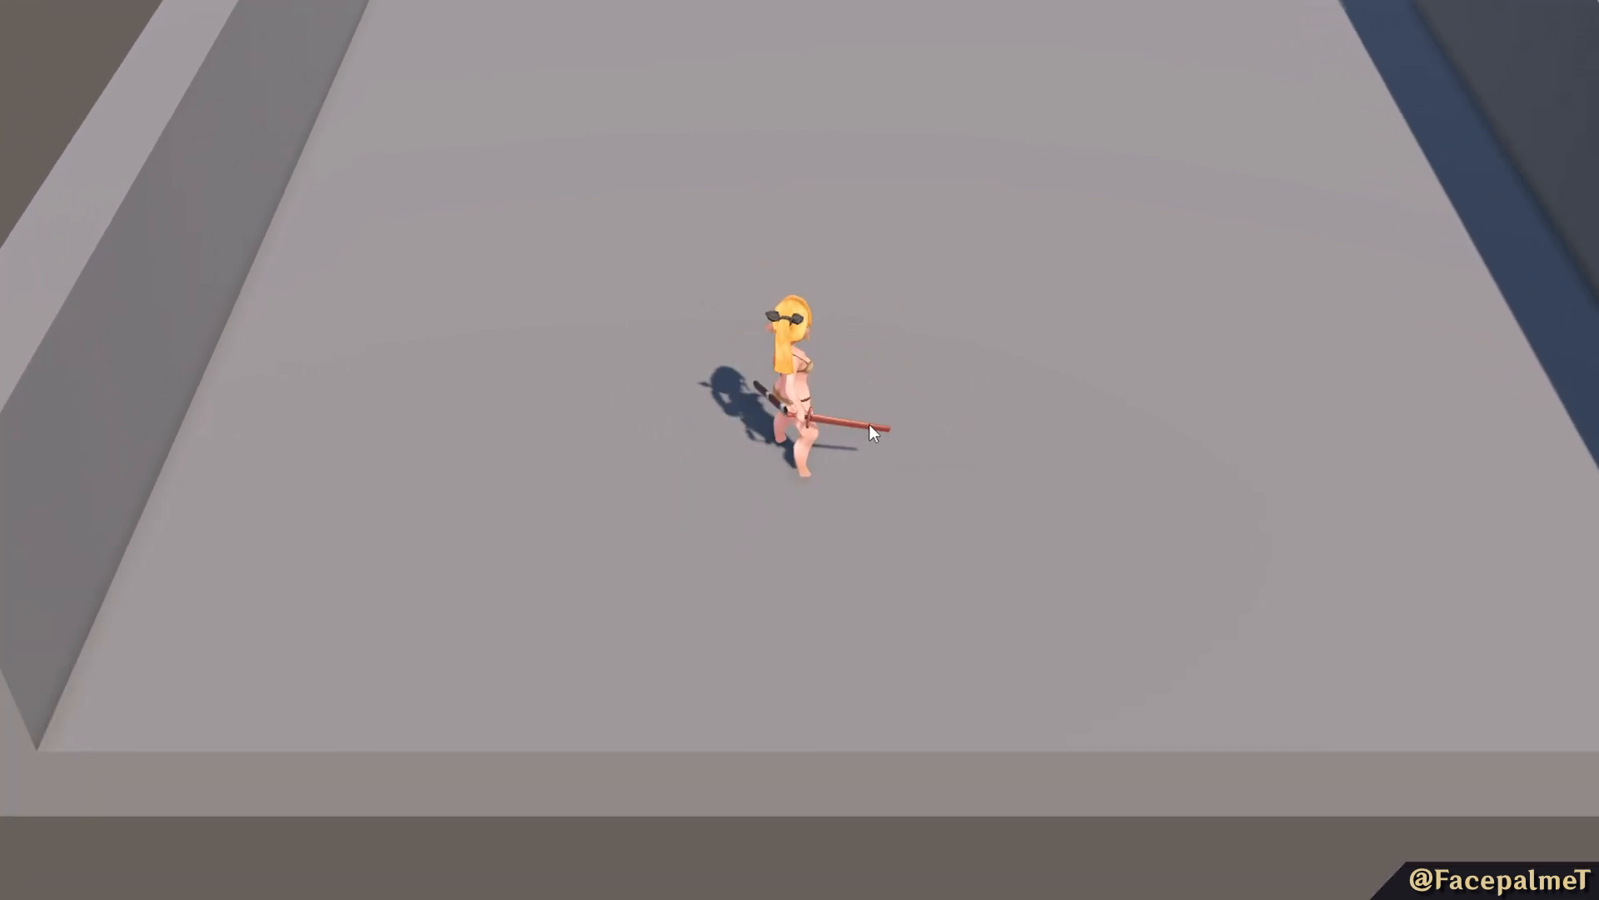
Playtest individual slashes near the platform's ledge.
left_click(1055, 527)
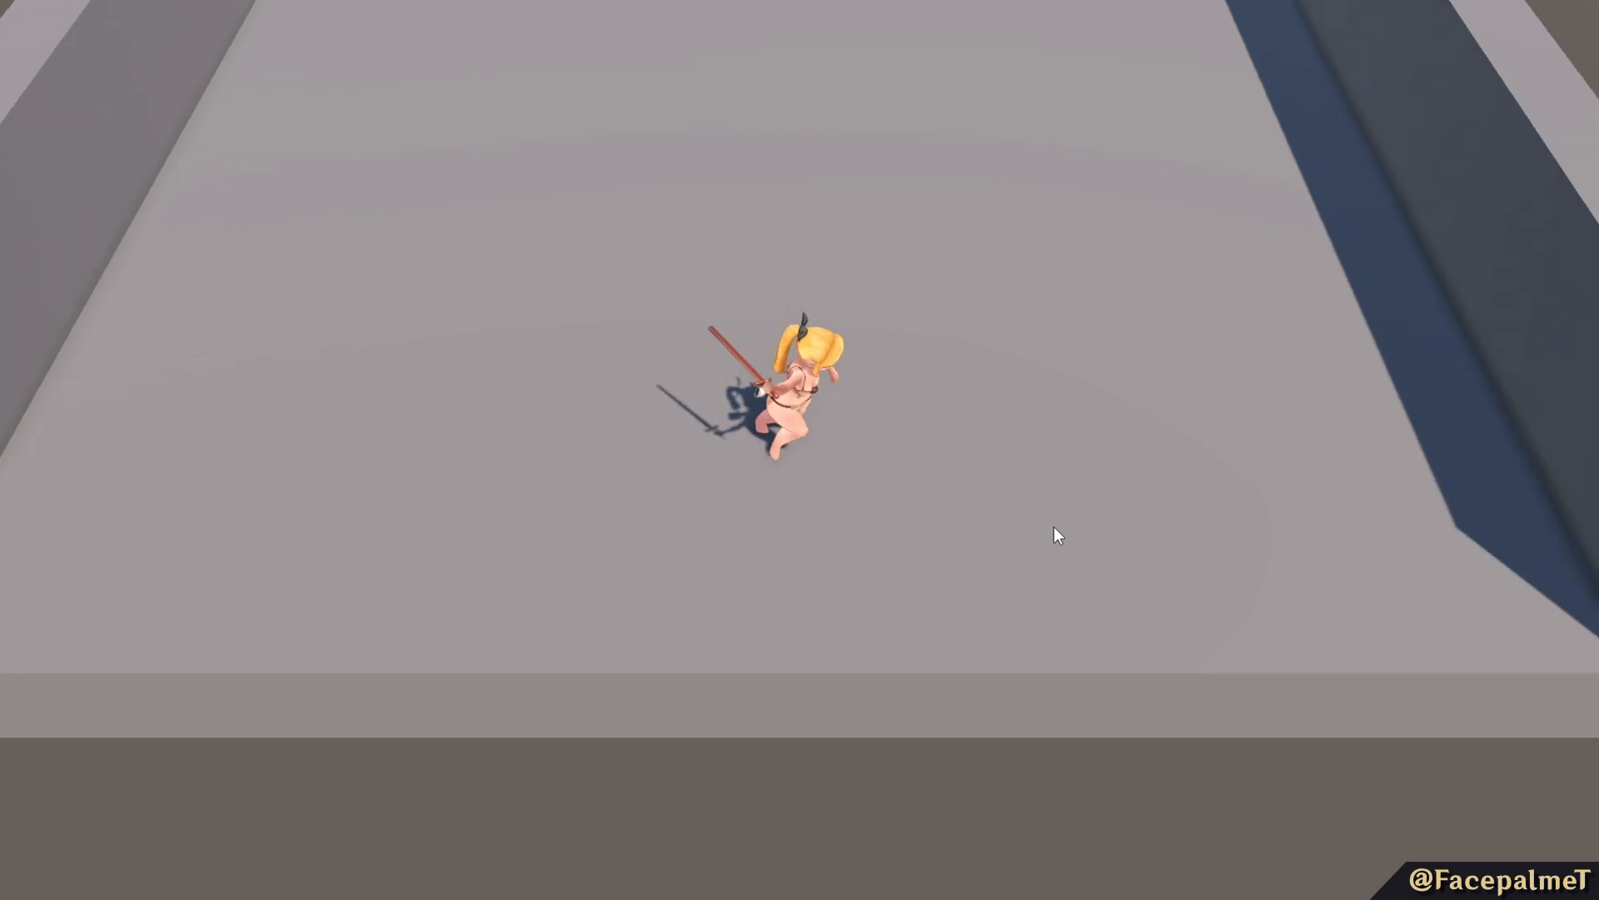
left_click(1053, 527)
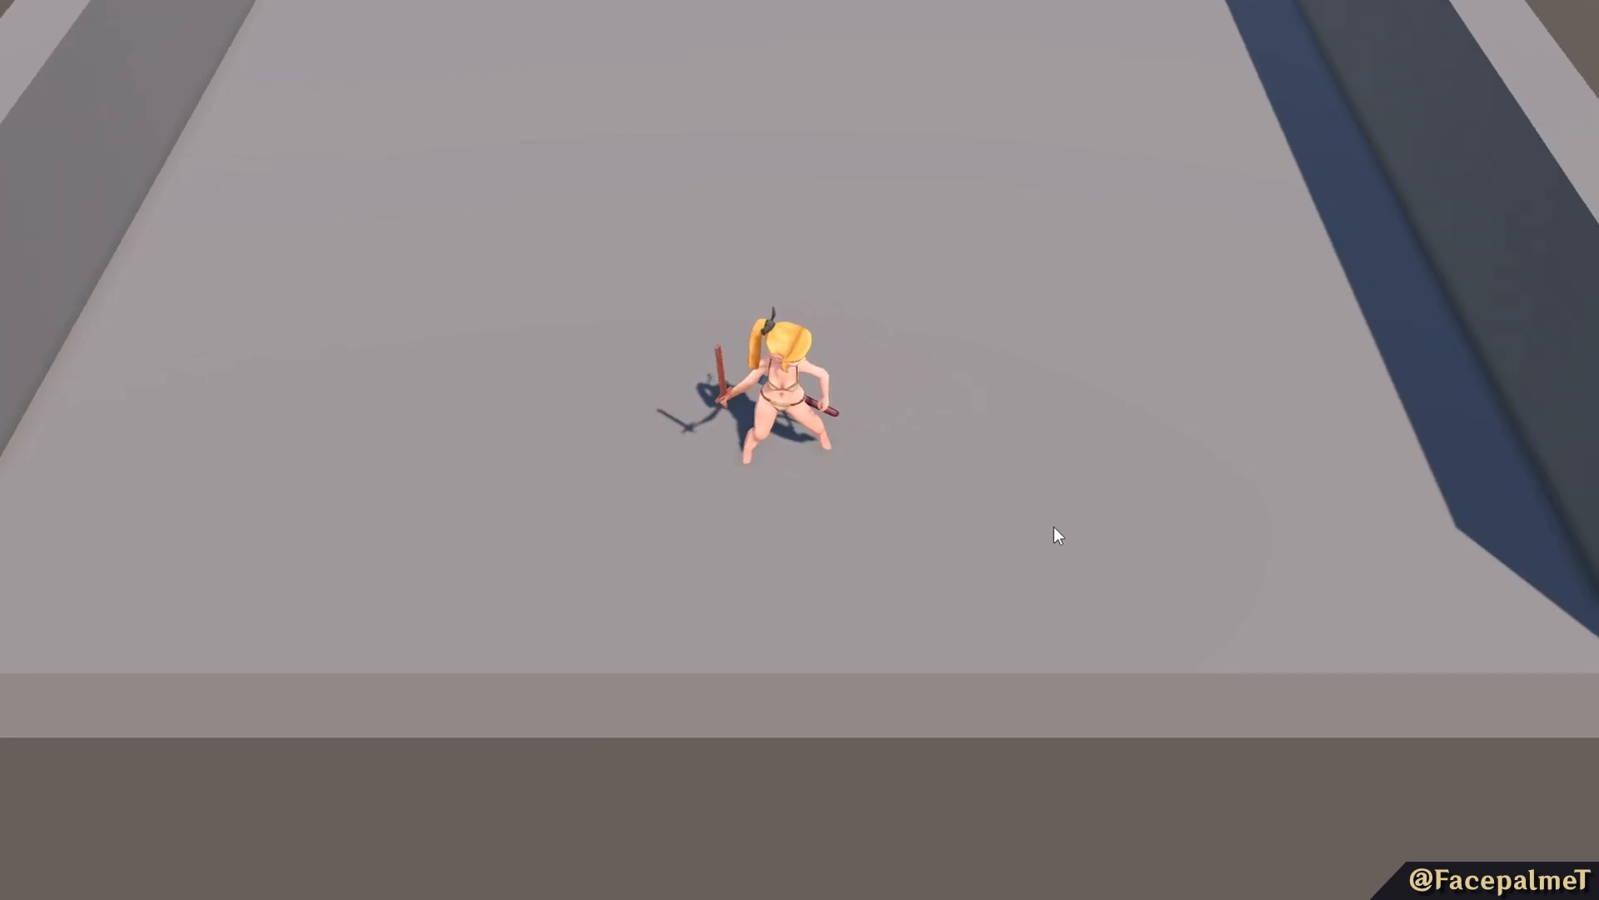
left_click(1053, 527)
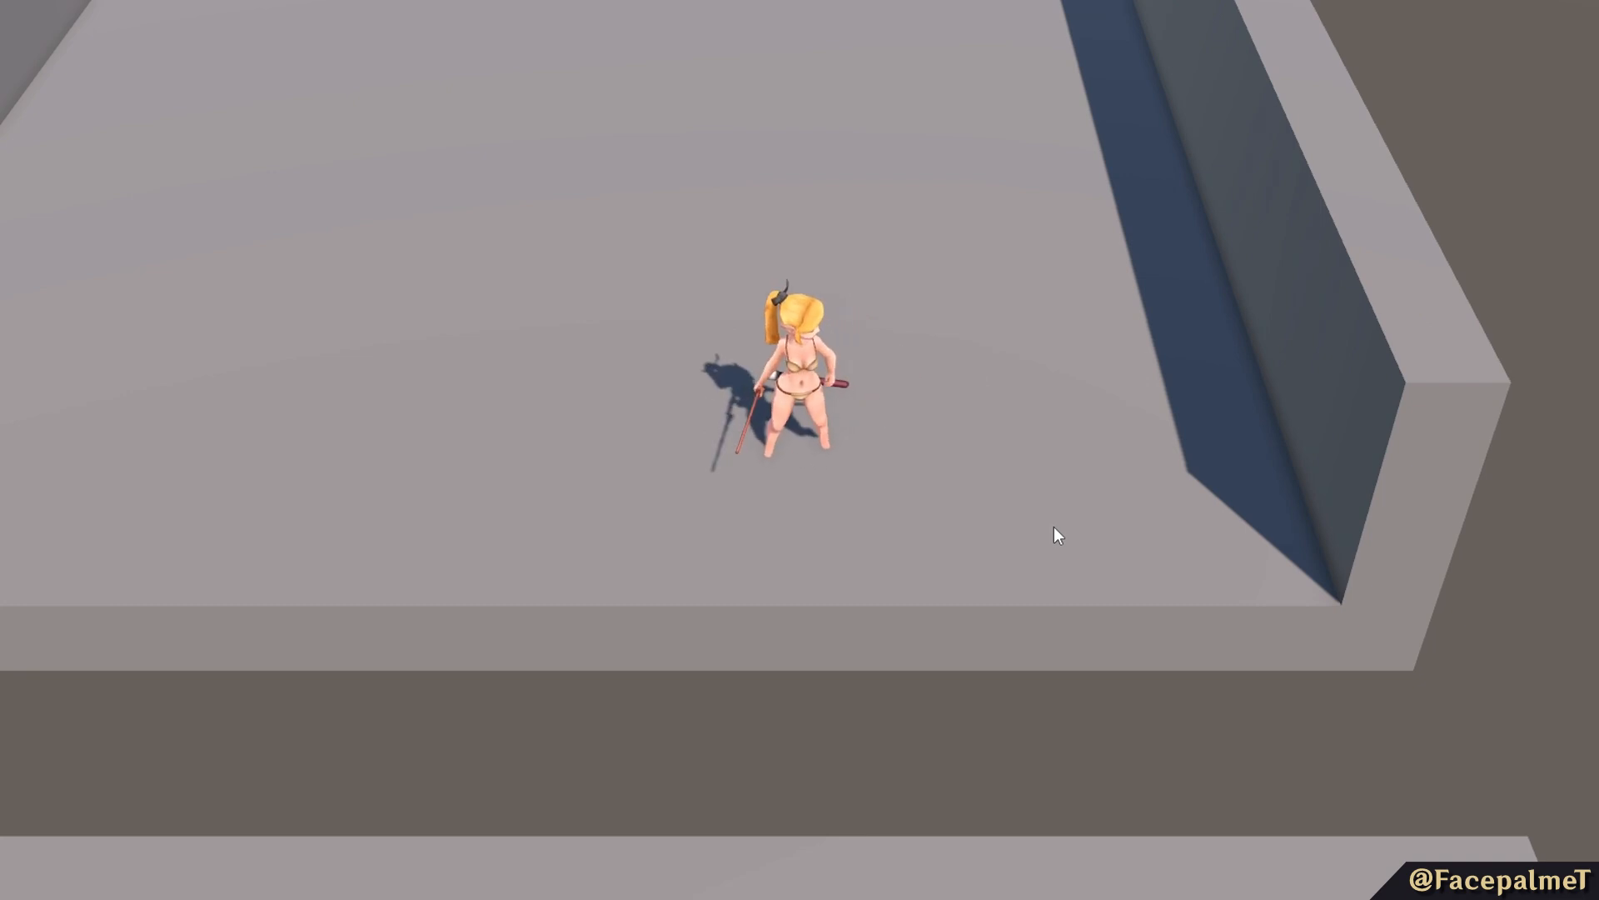
left_click(1053, 526)
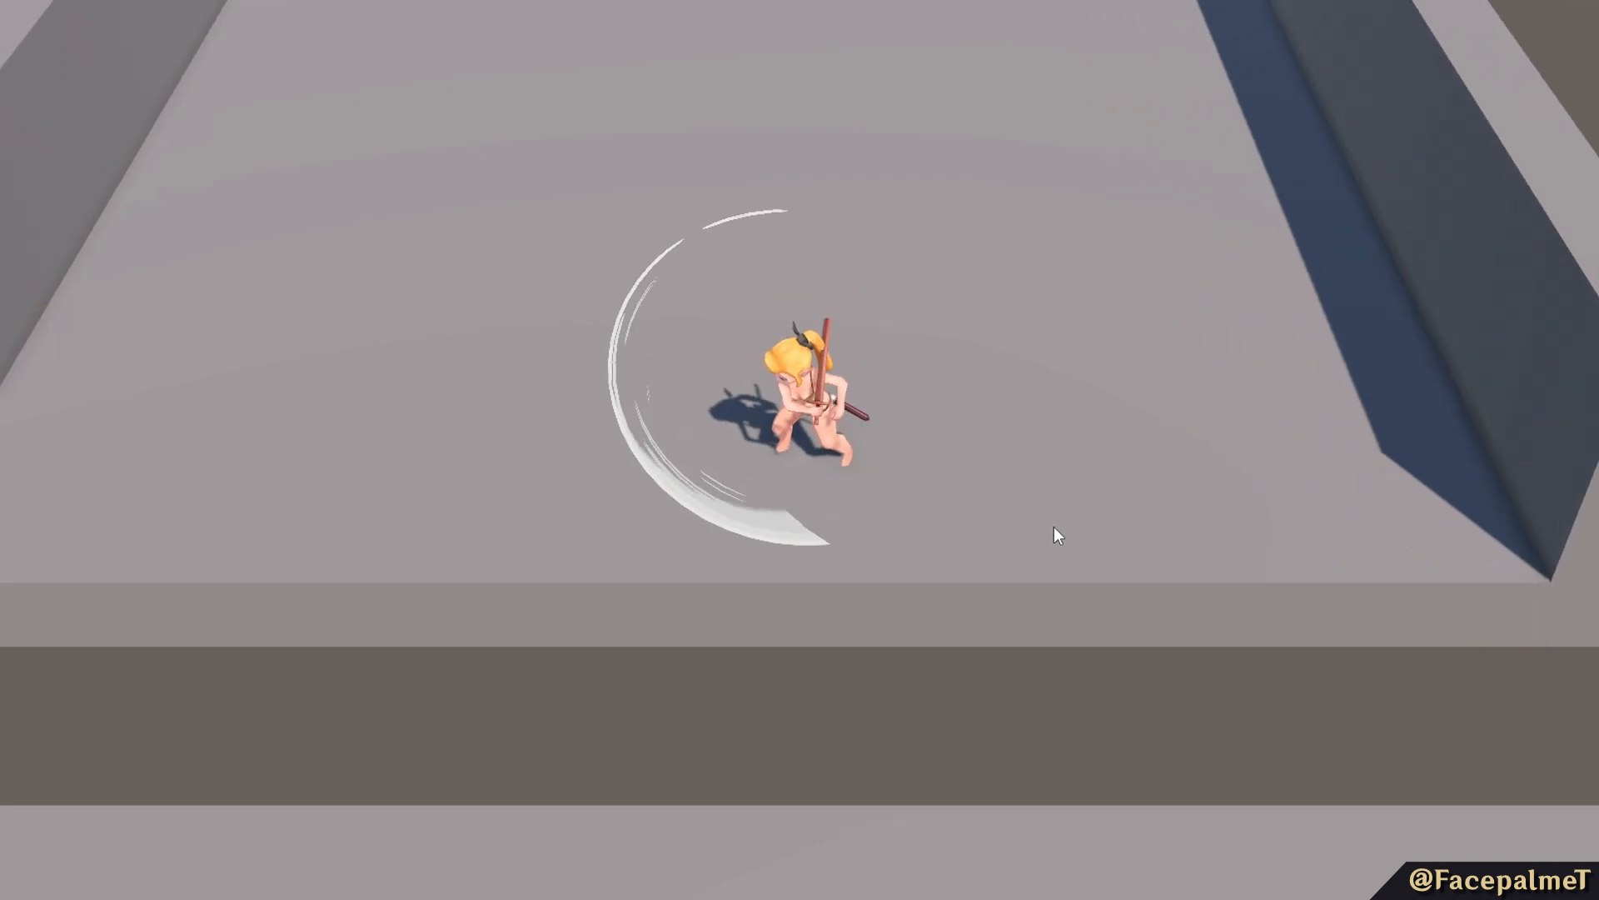
left_click(1053, 526)
Move the X Tex Scale curve's middle and end keys earlier and set Black Colour to light grey in the uppercut slash effect.
left_click(1429, 297)
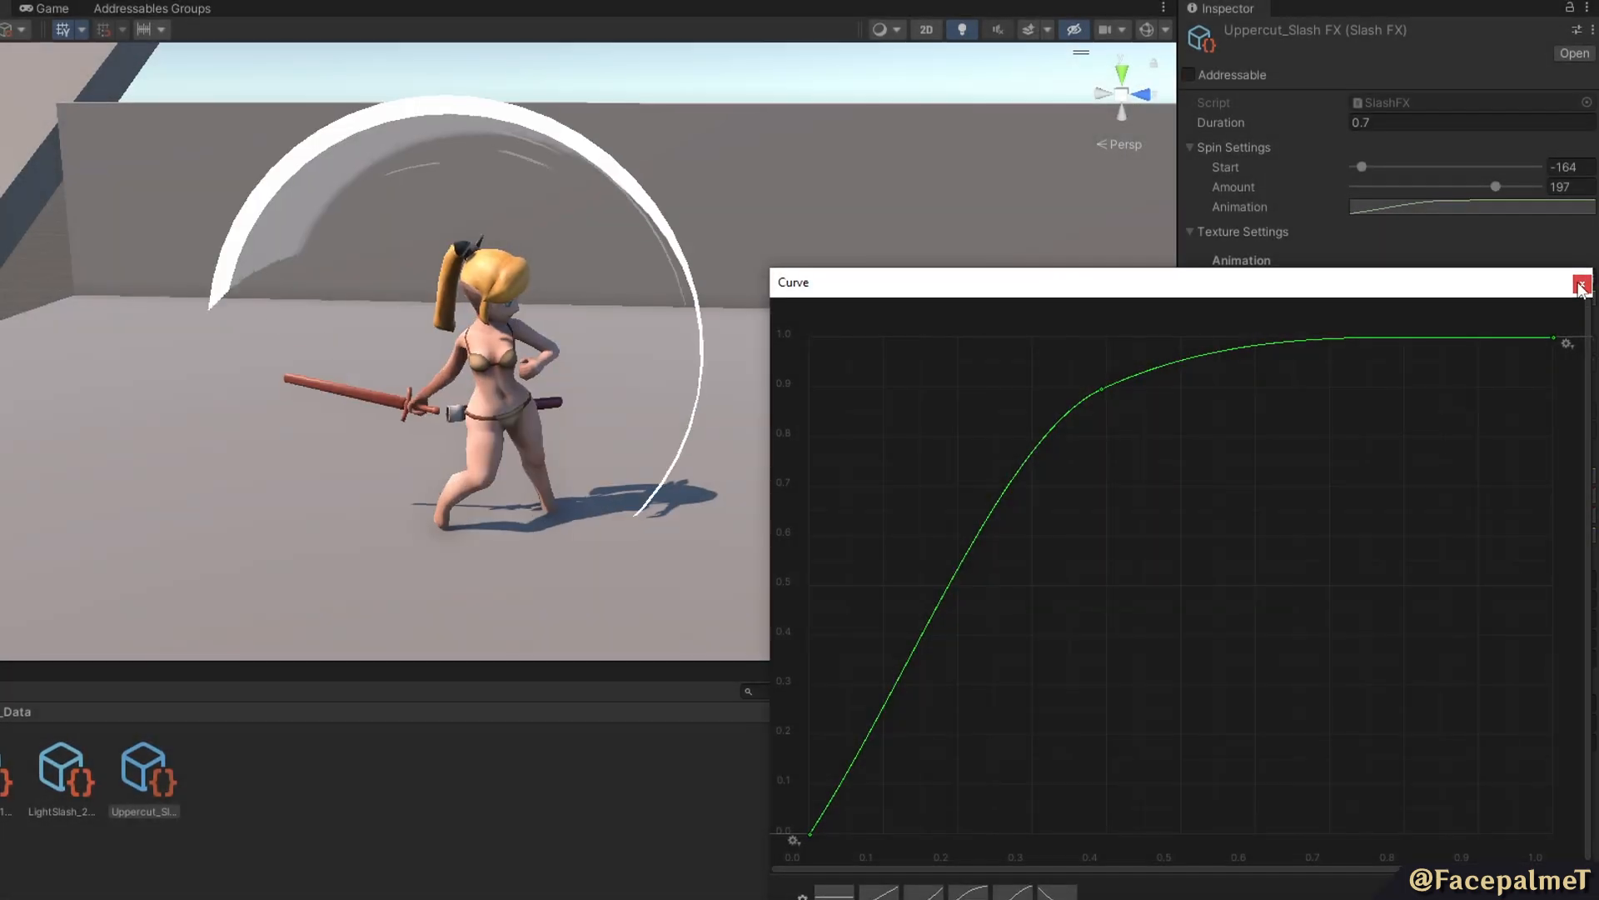
left_click_drag(1088, 397, 933, 406)
left_click_drag(1554, 339, 1486, 370)
left_click(1582, 284)
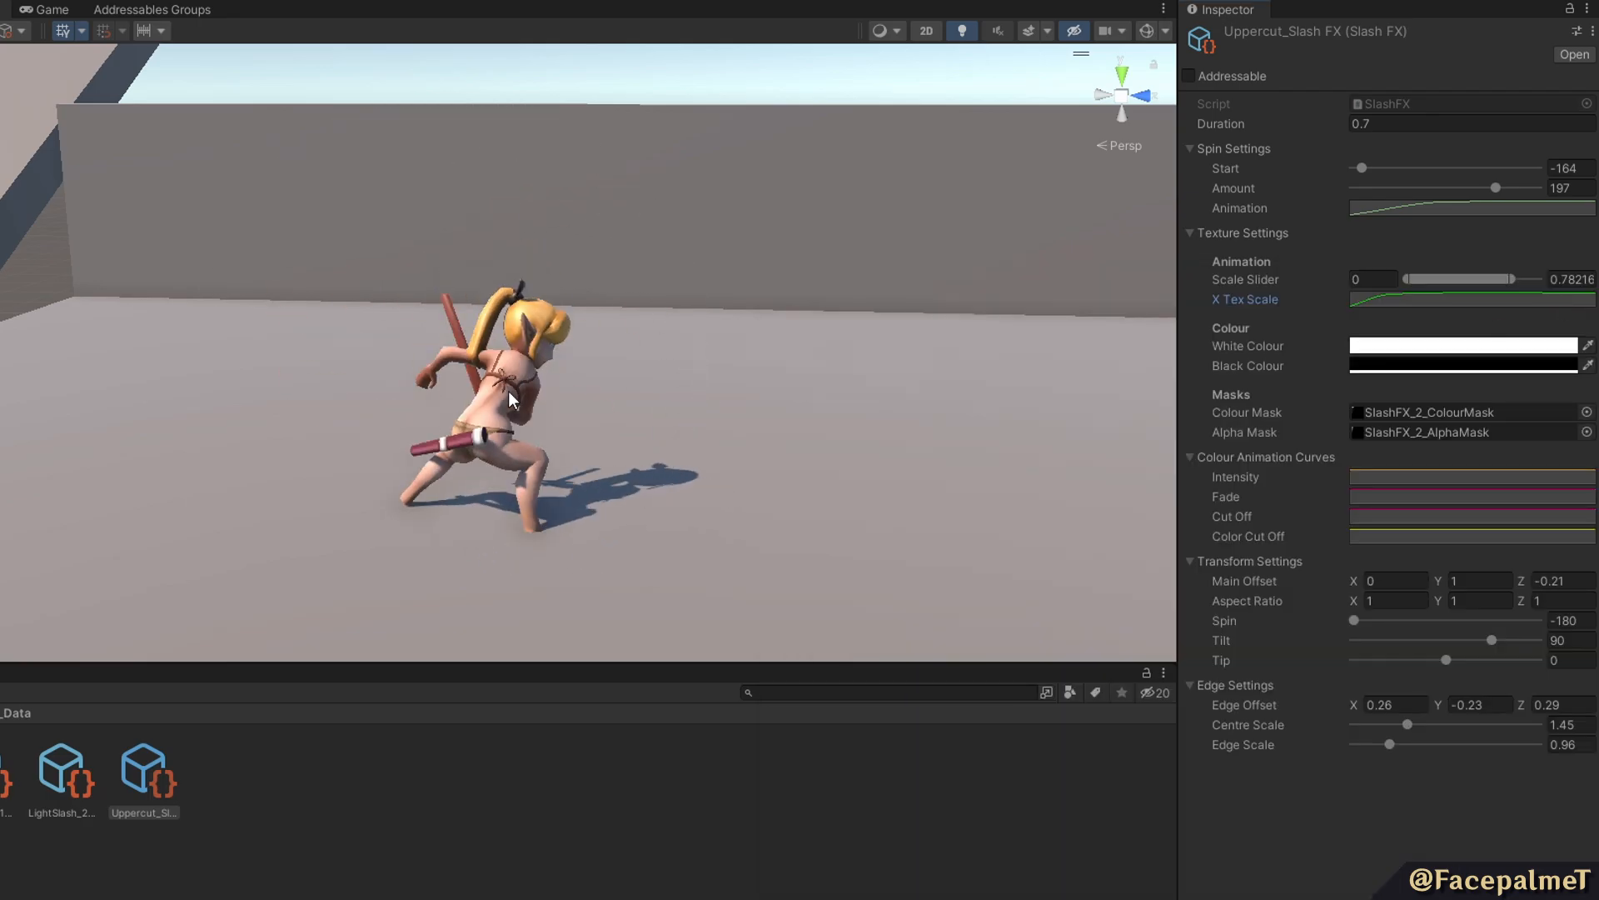
left_click(1456, 366)
left_click(1293, 830)
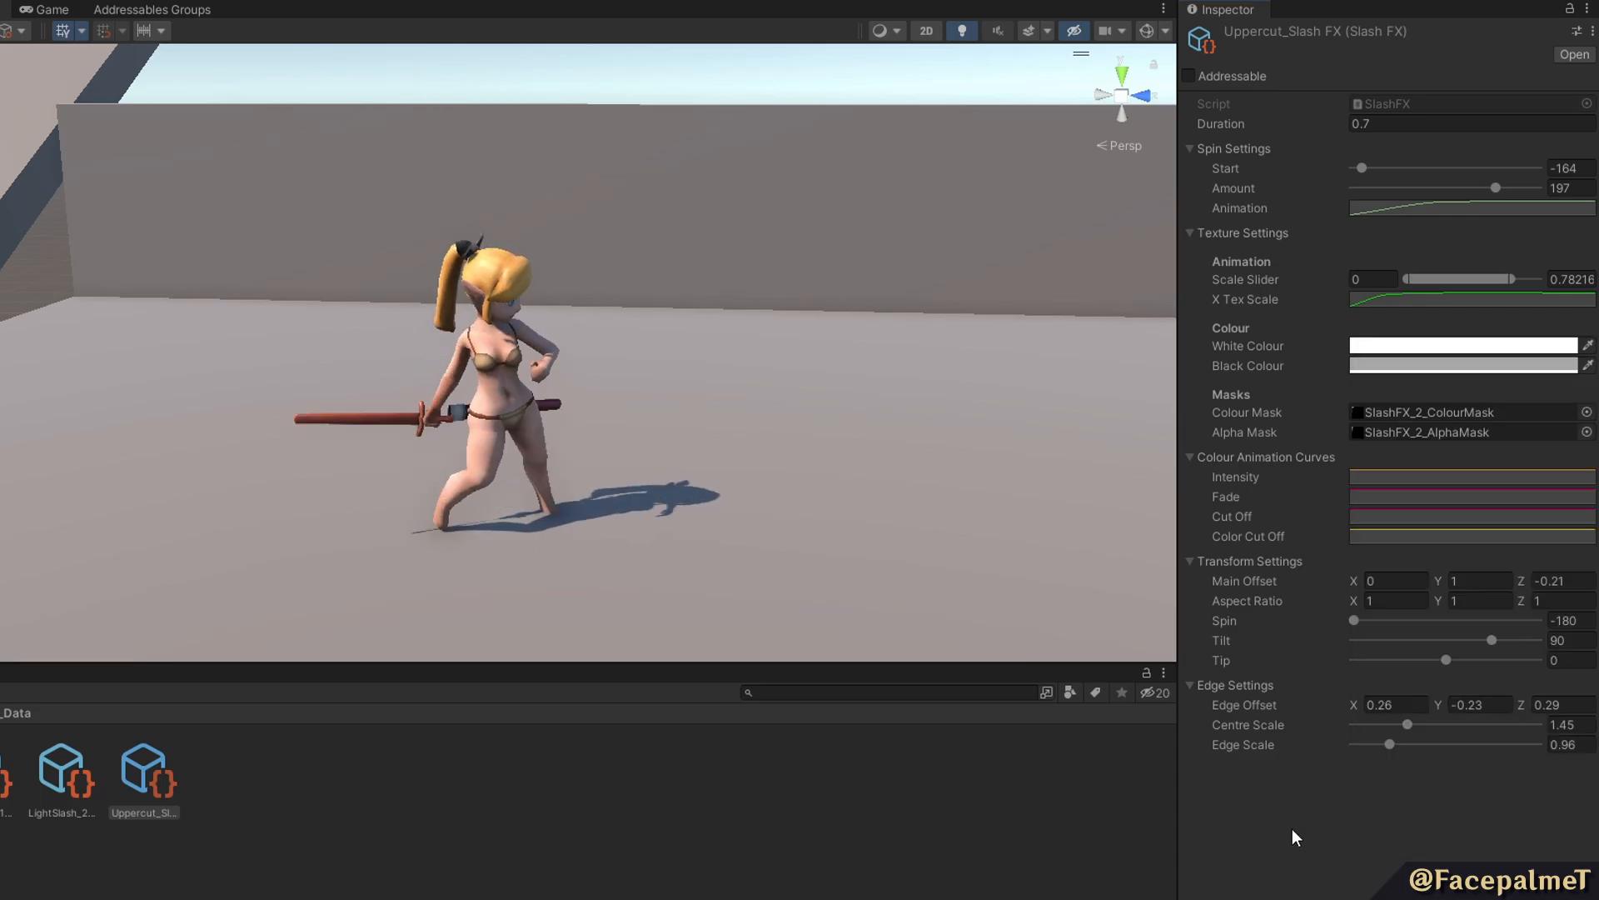
Lower the start and end keys of the uppercut slash effect's Color Cut Off and Intensity curves to 0.
left_click(1390, 540)
left_click_drag(811, 367, 811, 865)
left_click_drag(1555, 369, 1555, 865)
left_click(1464, 289)
left_click(1398, 474)
left_click_drag(809, 366, 808, 865)
left_click_drag(1556, 369, 1555, 864)
left_click(1581, 314)
Add a key at value 1 early in the Color Cut Off curve and a second, lower key on its falling side.
left_click(1398, 539)
right_click(1038, 864)
left_click(1067, 877)
left_click_drag(1038, 865, 991, 369)
right_click(937, 487)
left_click(1012, 550)
right_click(1189, 479)
left_click(1221, 487)
left_click_drag(1189, 478, 1300, 670)
left_click(1582, 314)
Shape the Cut Off curve as a hump with end keys at 0 and an added key at 0.473, 1.000.
left_click(1406, 512)
left_click_drag(810, 367, 810, 865)
left_click_drag(1552, 367, 1554, 865)
double_click(1129, 863)
left_click_drag(1130, 864, 1162, 332)
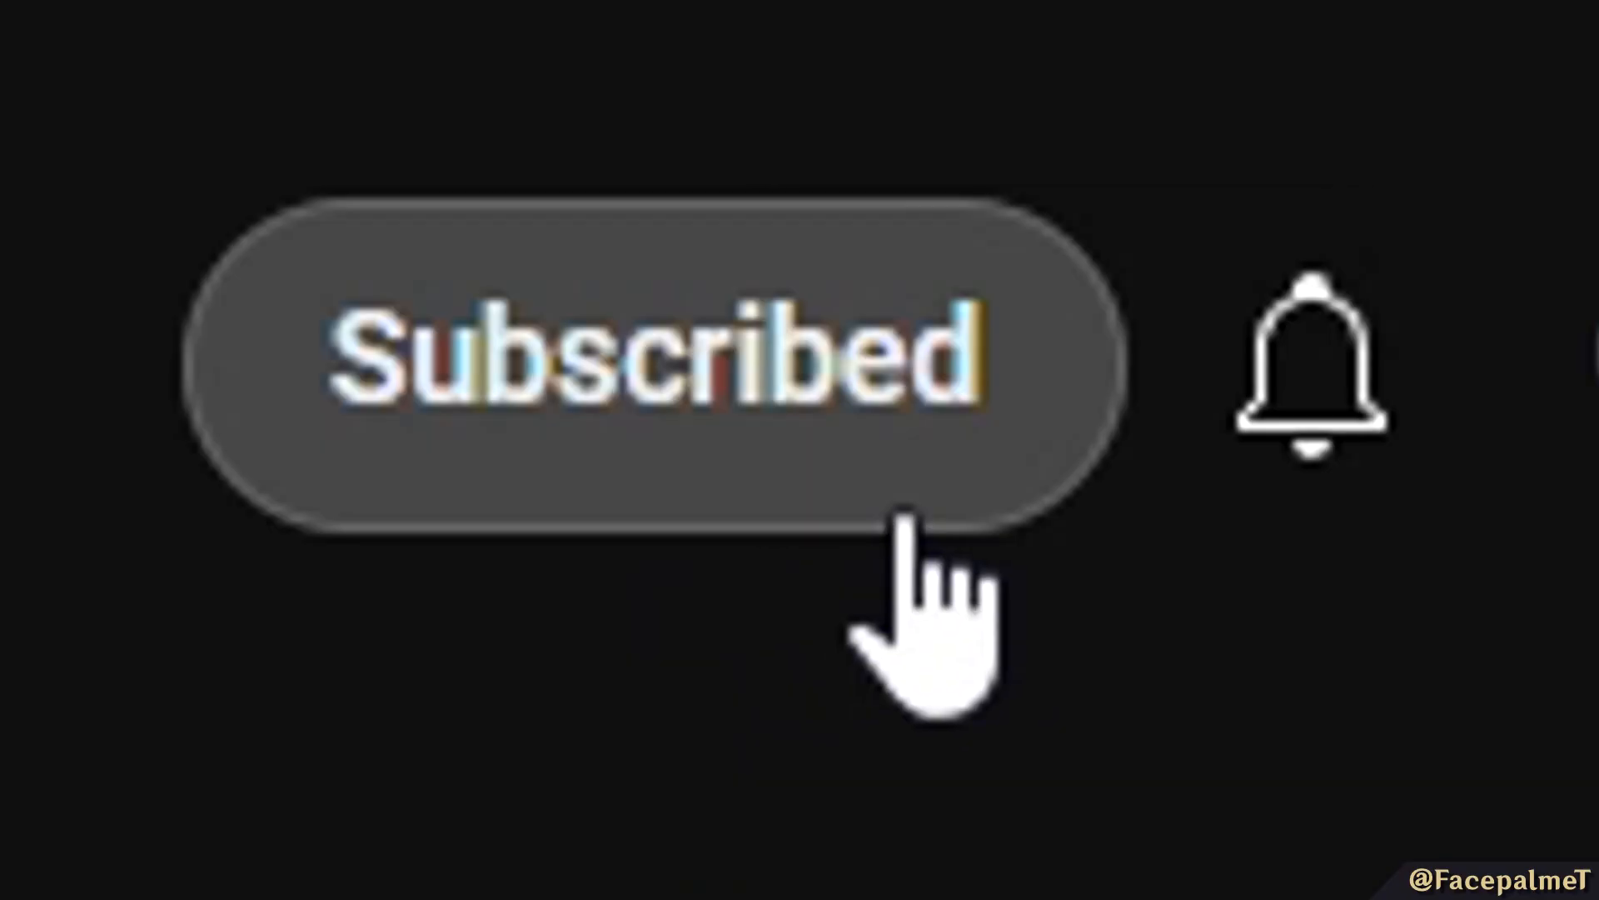
left_click(1325, 391)
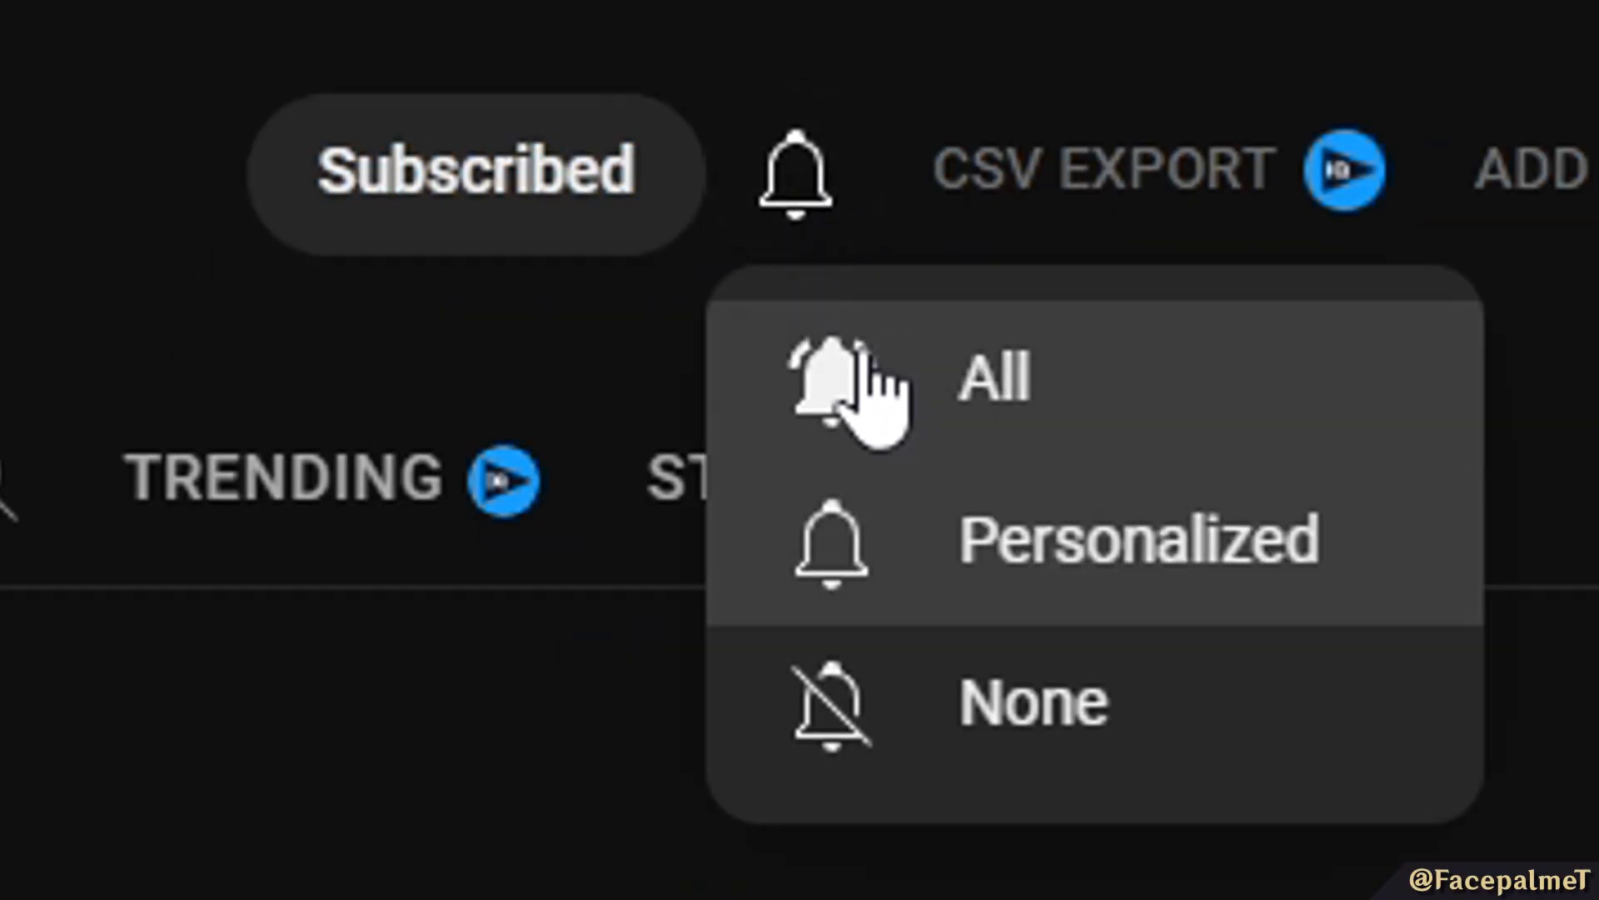